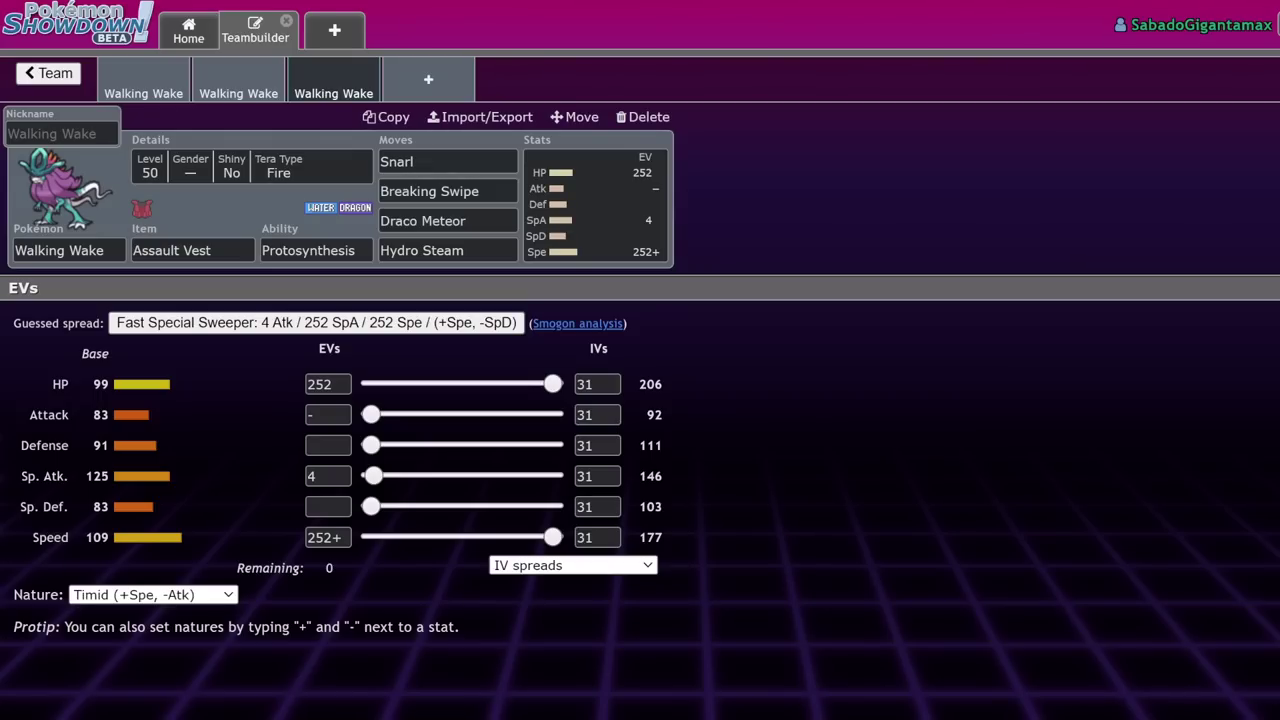
Compare the three Walking Wake sets, and examine the first set's details and EV spread
{"action": "left_click", "coordinate": [121, 94]}
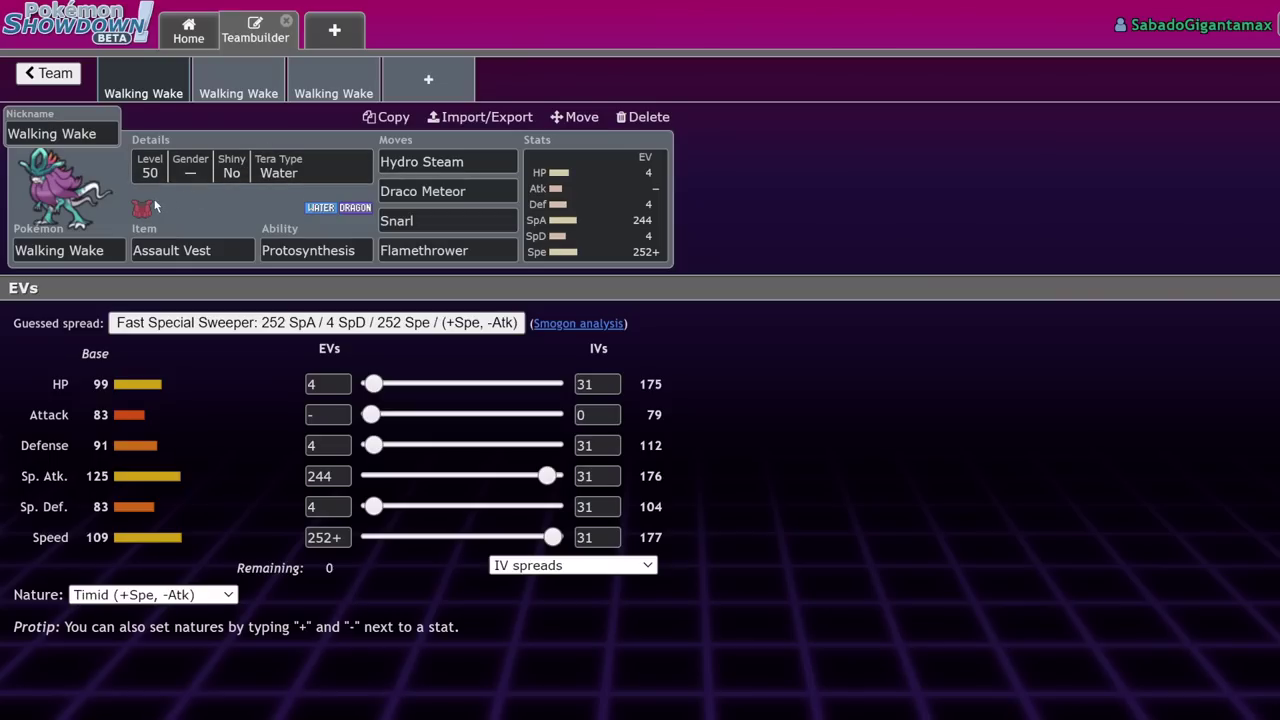
{"action": "left_click", "coordinate": [609, 219]}
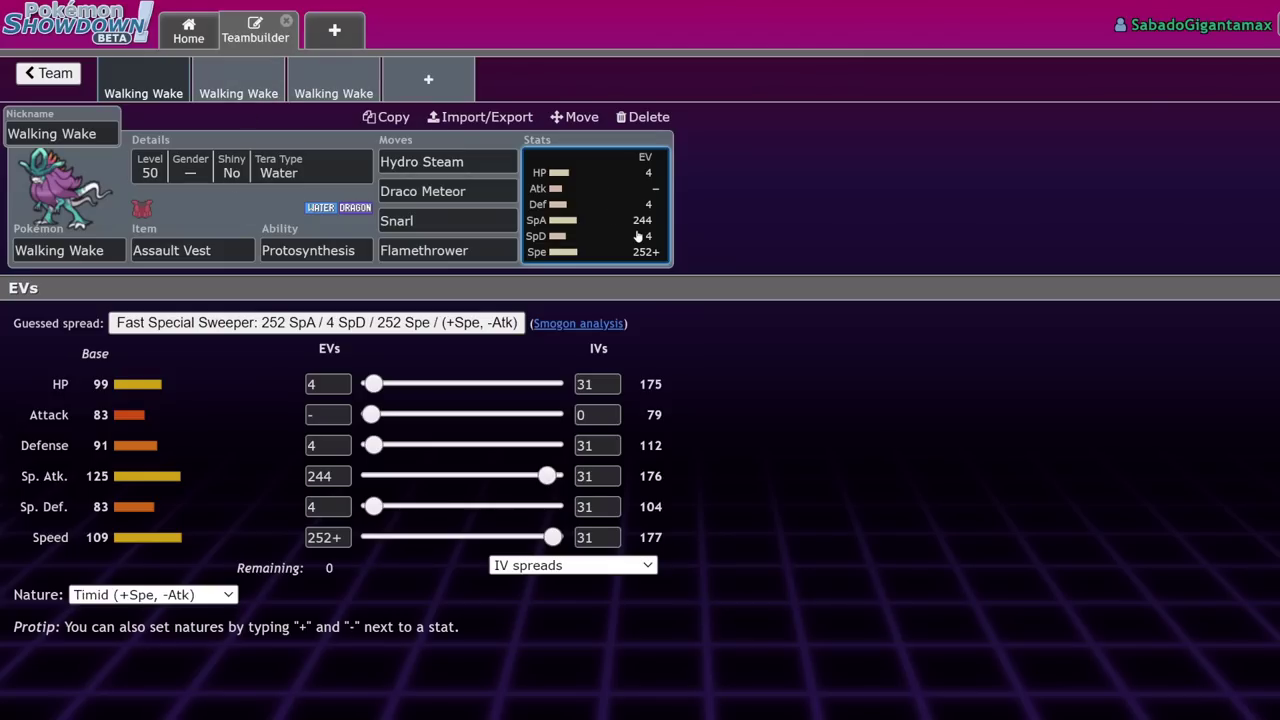
{"action": "left_click", "coordinate": [258, 92]}
{"action": "left_click", "coordinate": [143, 90]}
{"action": "left_click", "coordinate": [238, 90]}
{"action": "left_click", "coordinate": [333, 90]}
{"action": "left_click", "coordinate": [183, 90]}
{"action": "left_click", "coordinate": [238, 90]}
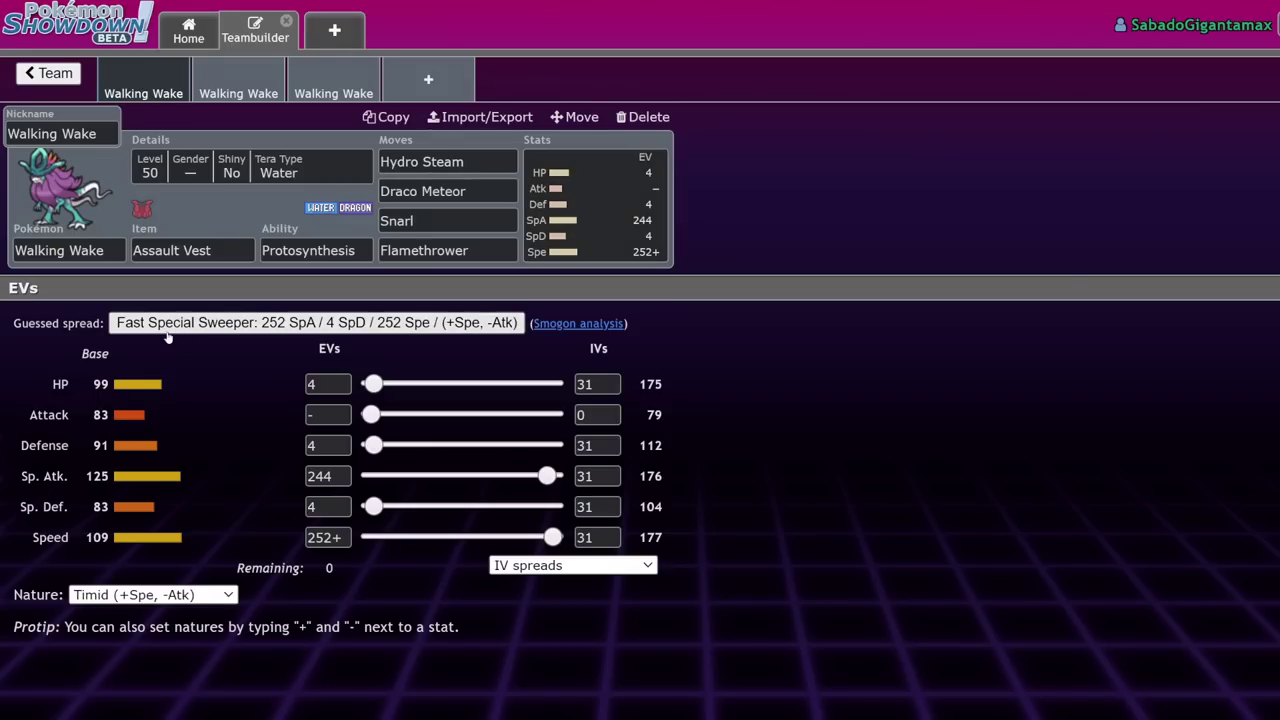
{"action": "left_click", "coordinate": [258, 174]}
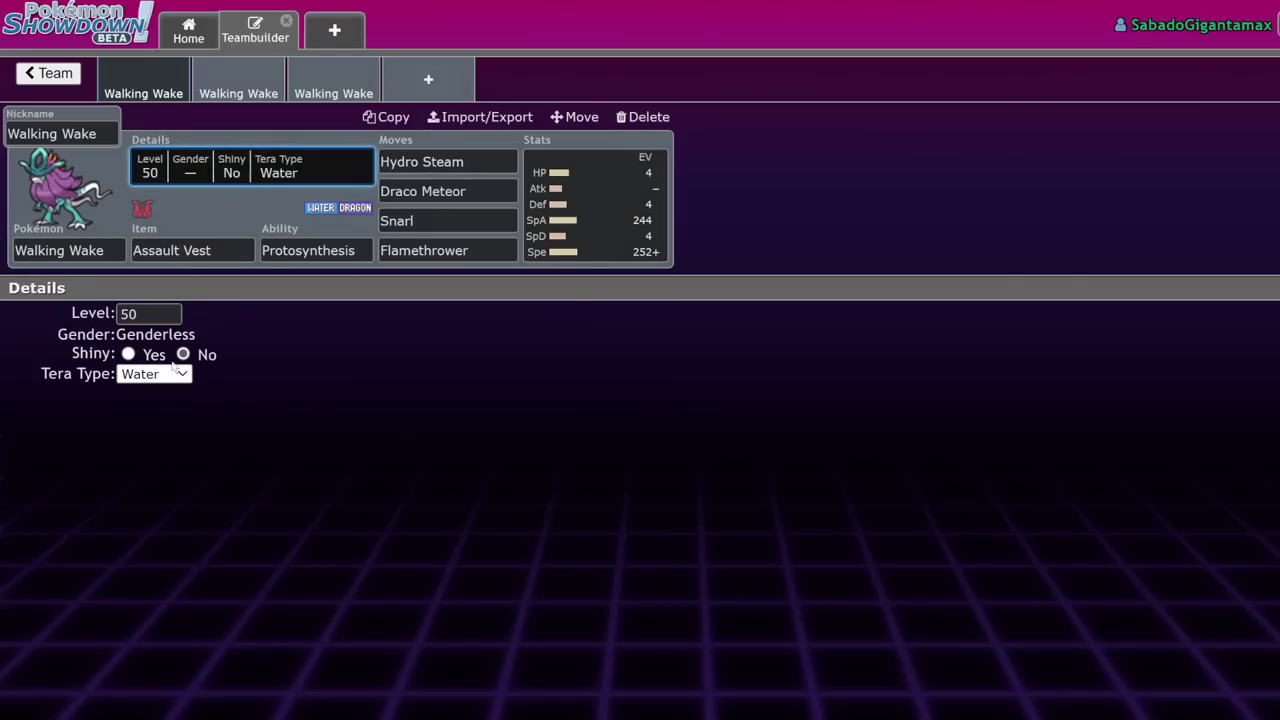
{"action": "left_click", "coordinate": [612, 225]}
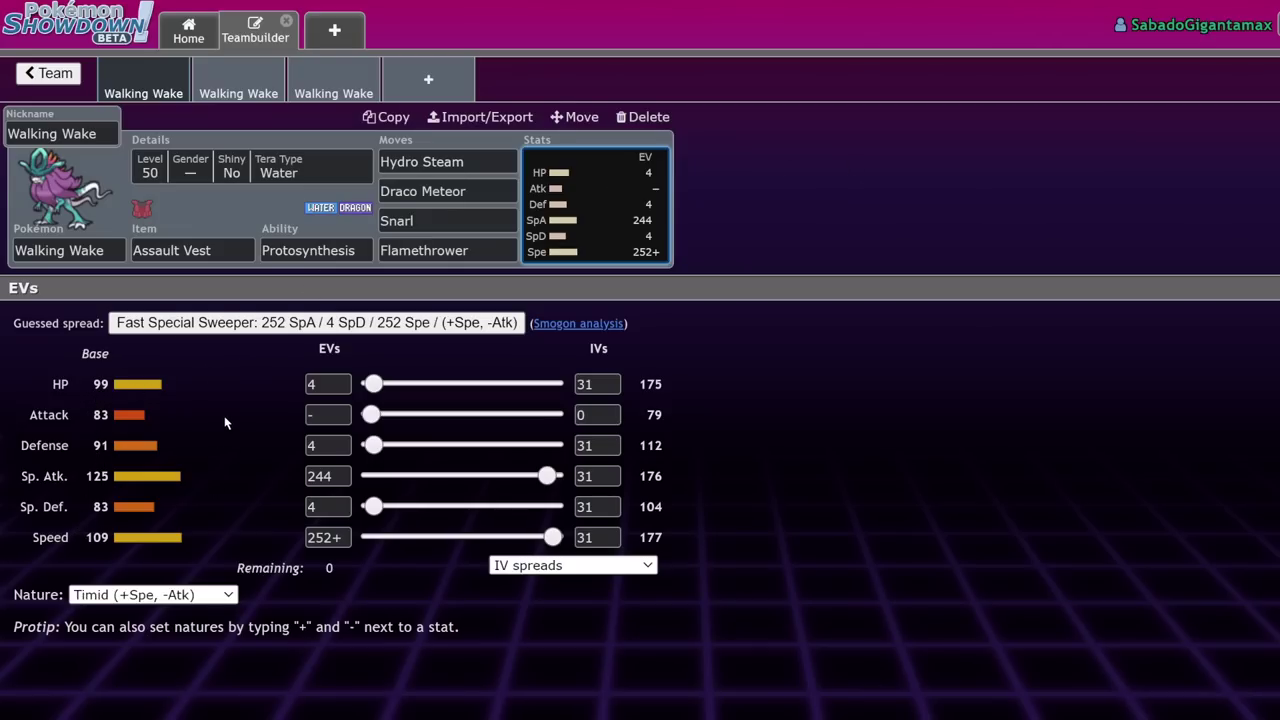
Add Incineroar to compare its base stats with the first Walking Wake set, and delete it from the team
{"action": "left_click", "coordinate": [428, 80]}
{"action": "type", "text": "inci"}
{"action": "left_click", "coordinate": [425, 330]}
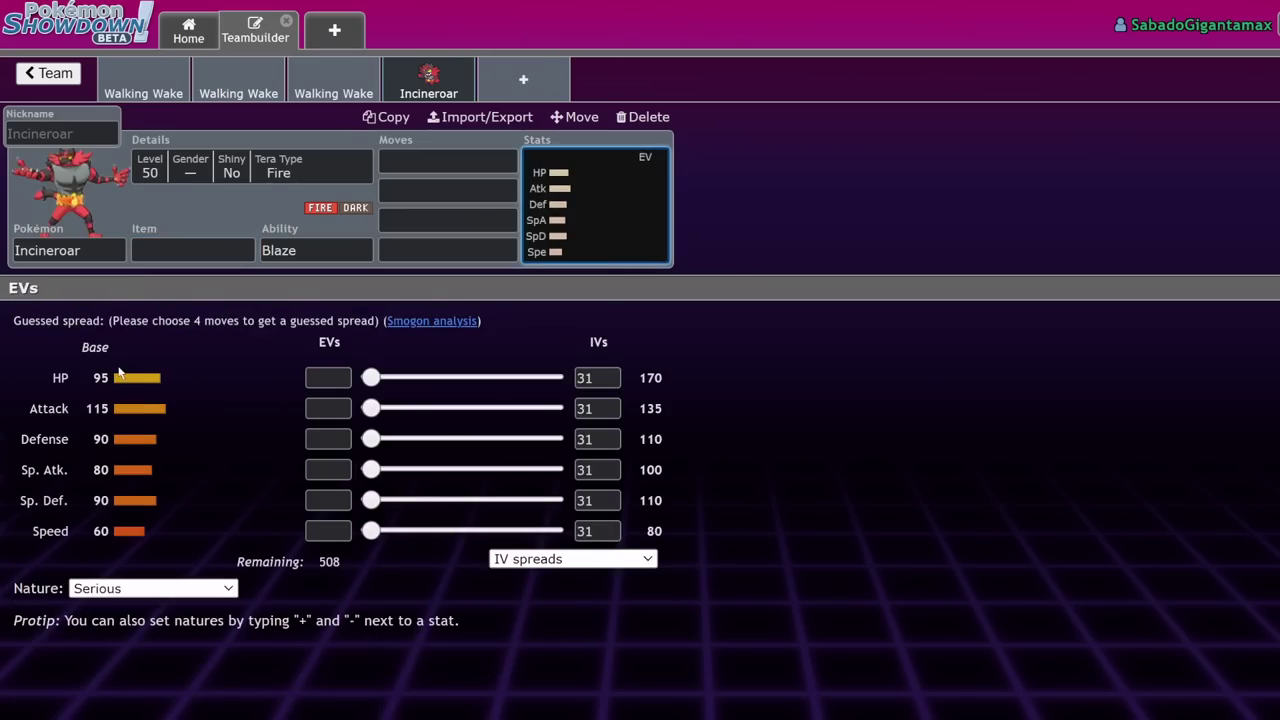
{"action": "left_click", "coordinate": [143, 80]}
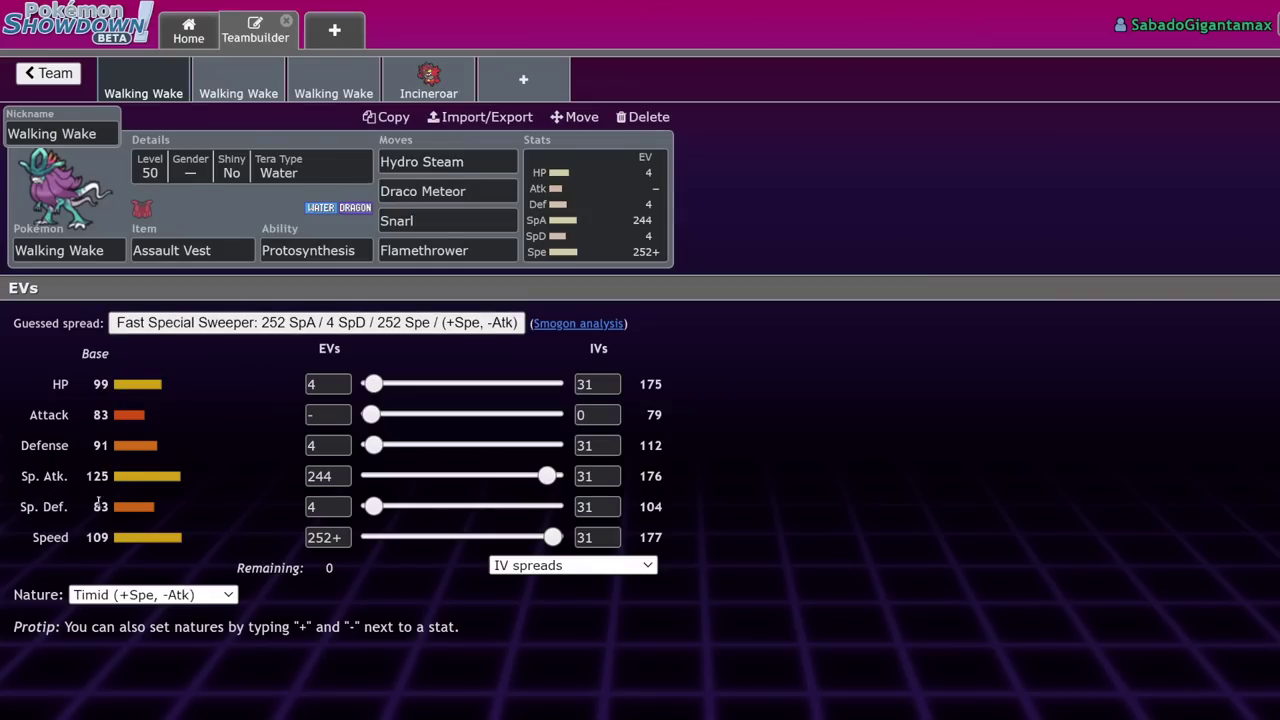
{"action": "left_click", "coordinate": [429, 80]}
{"action": "left_click", "coordinate": [645, 117]}
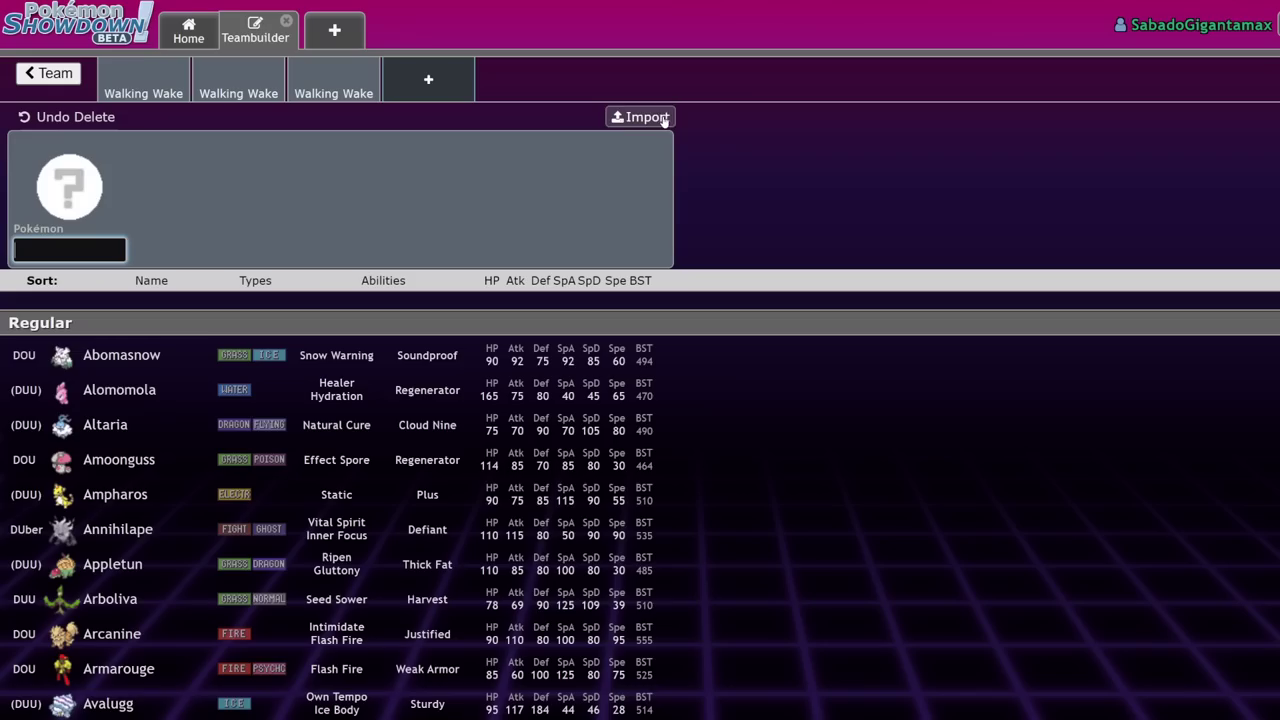
Examine the first Walking Wake set's EV spread, Protosynthesis ability, Tera details and Hydro Steam move
{"action": "left_click", "coordinate": [120, 90]}
{"action": "left_click", "coordinate": [545, 235]}
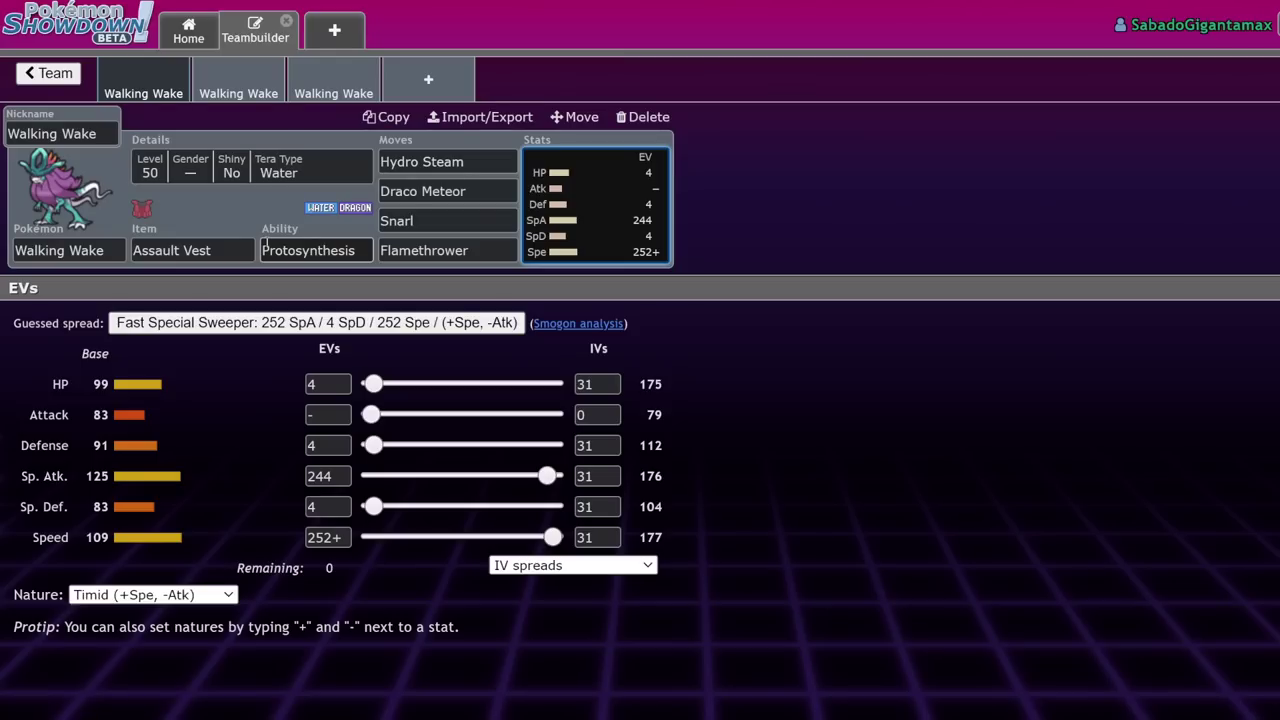
{"action": "left_click", "coordinate": [300, 258]}
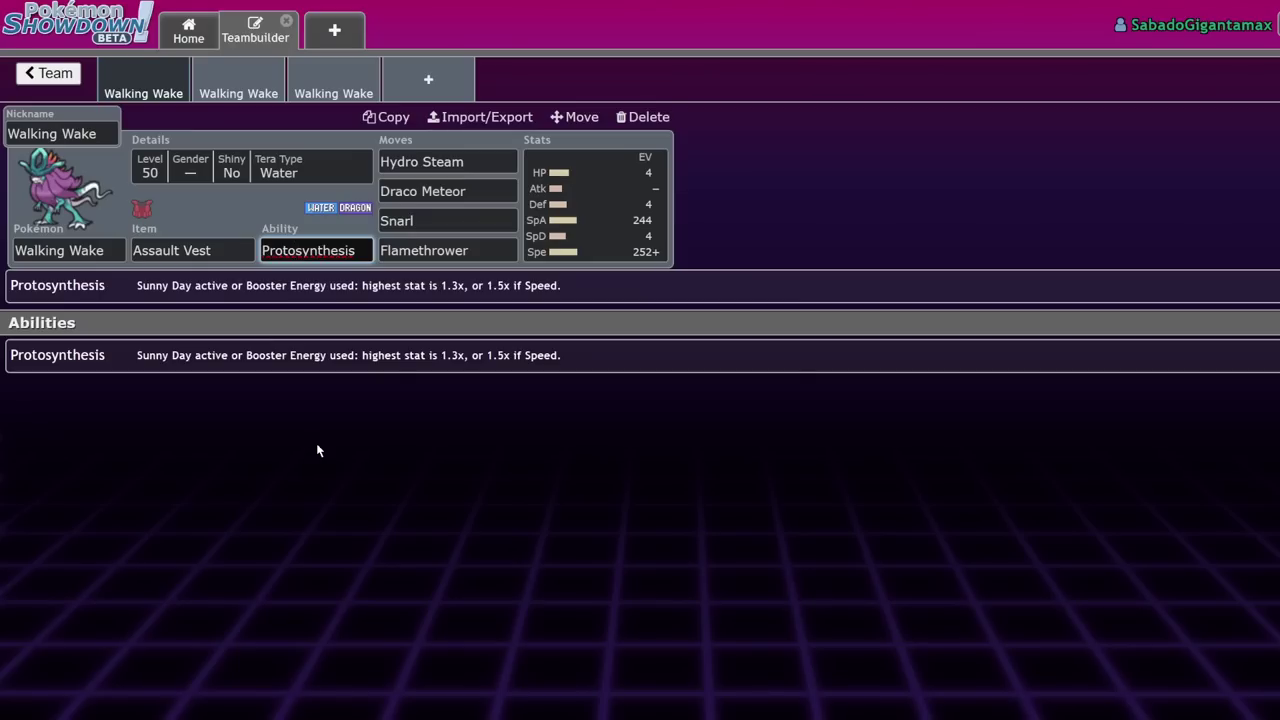
{"action": "left_click", "coordinate": [465, 162]}
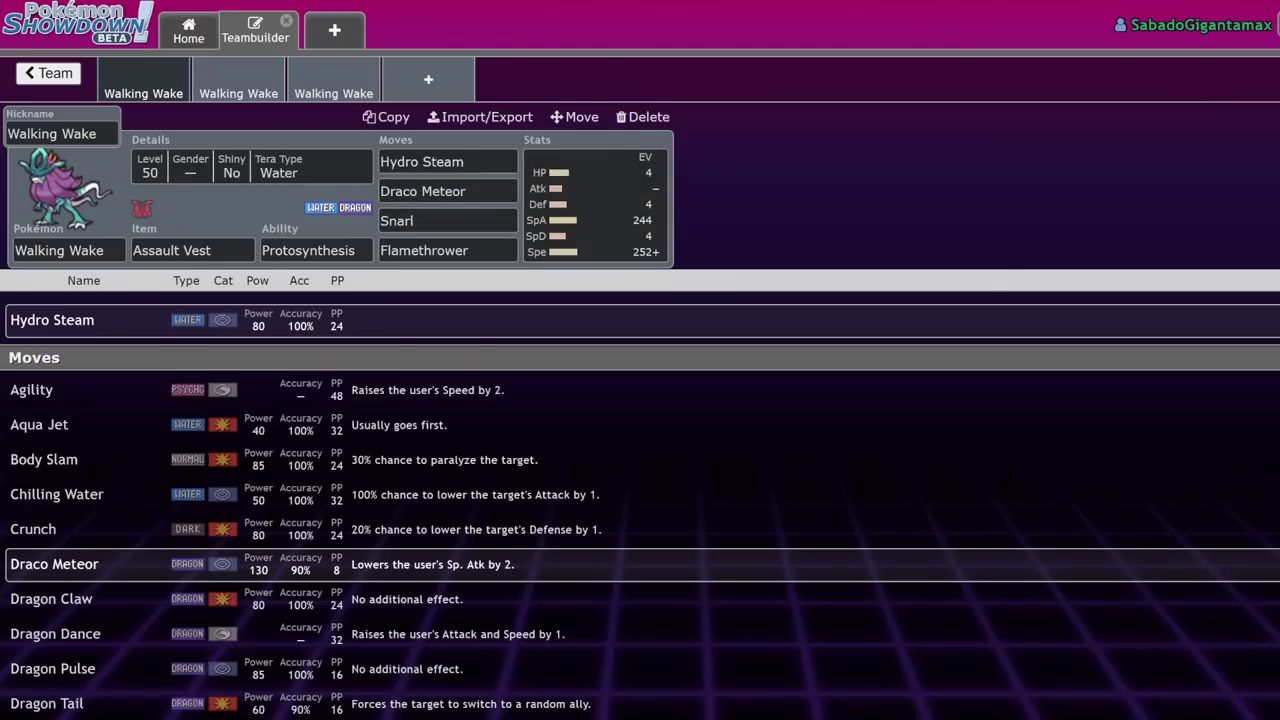
{"action": "left_click", "coordinate": [283, 174]}
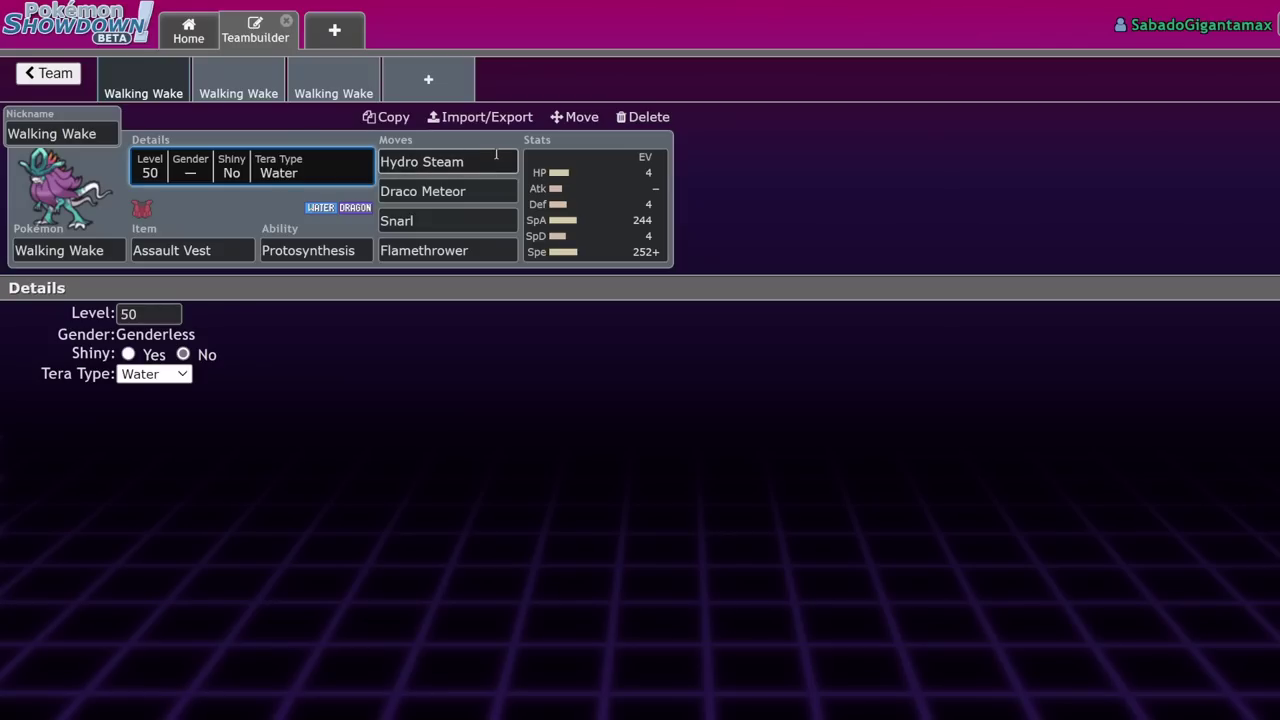
{"action": "left_click", "coordinate": [440, 161]}
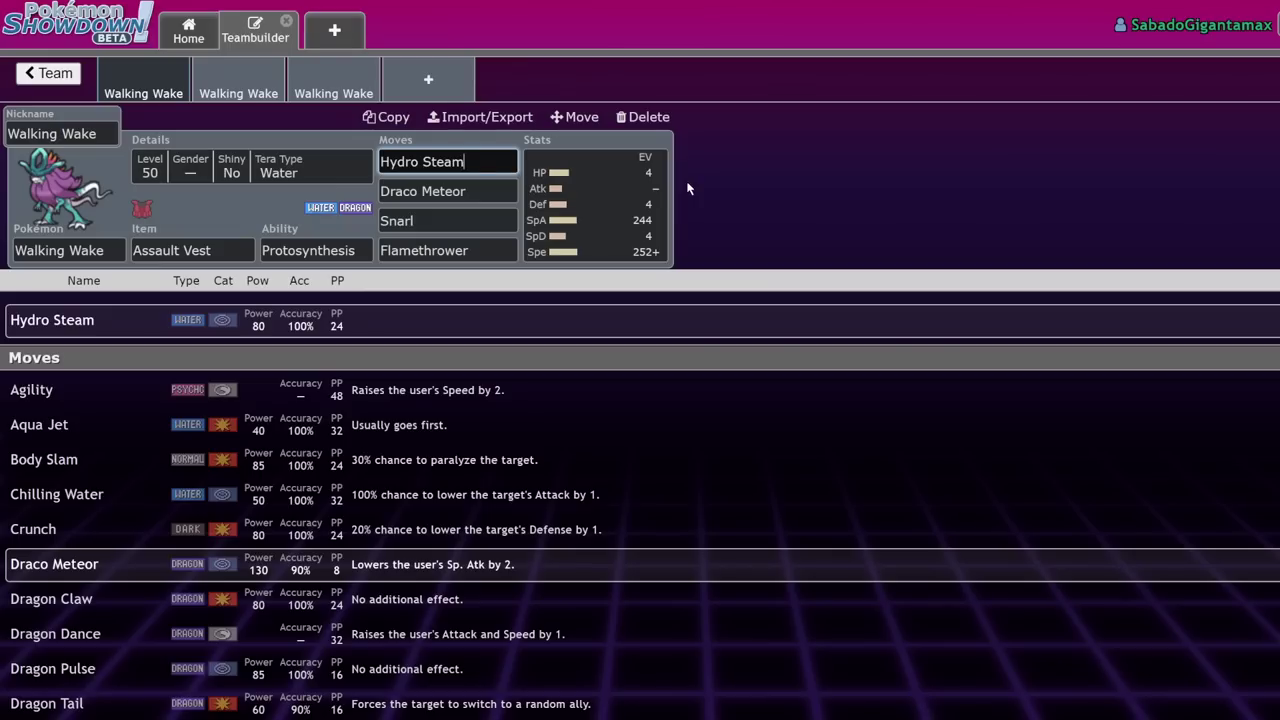
{"action": "left_click", "coordinate": [575, 225]}
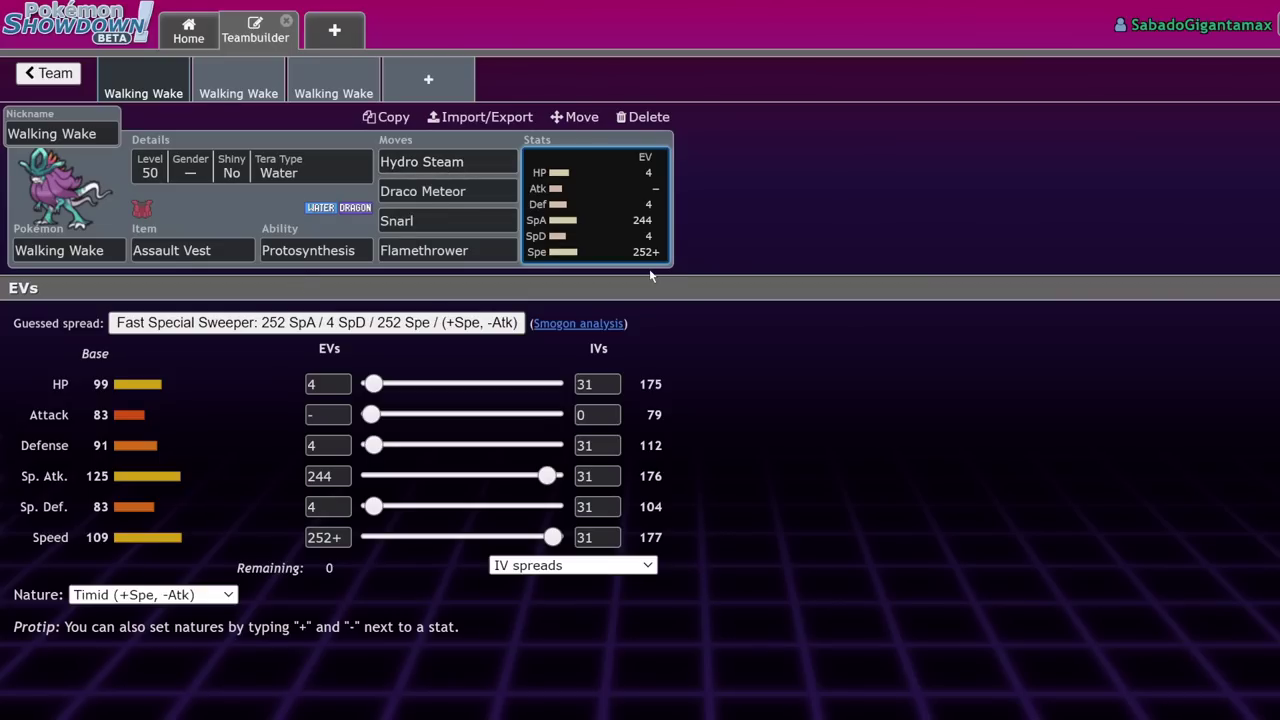
Filter the Pokémon list by Water type and add Palafin-Hero as the fourth team member
{"action": "left_click", "coordinate": [443, 92]}
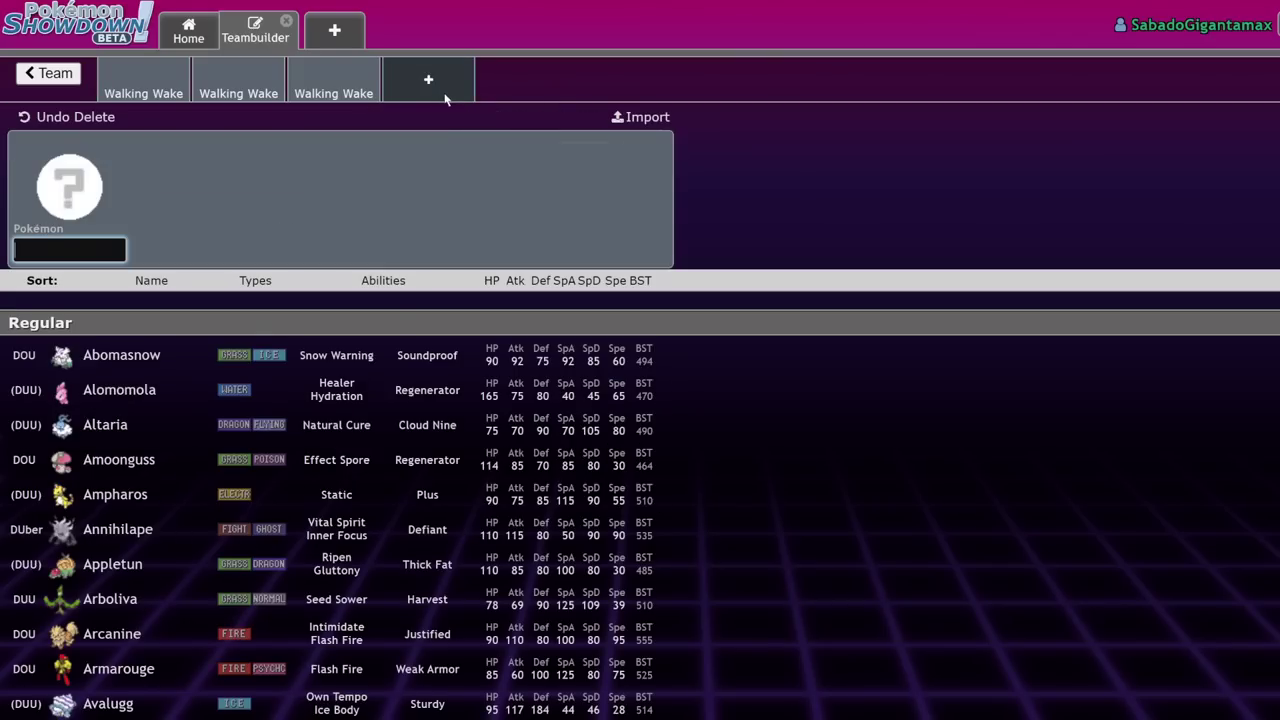
{"action": "type", "text": "water"}
{"action": "left_click", "coordinate": [224, 319]}
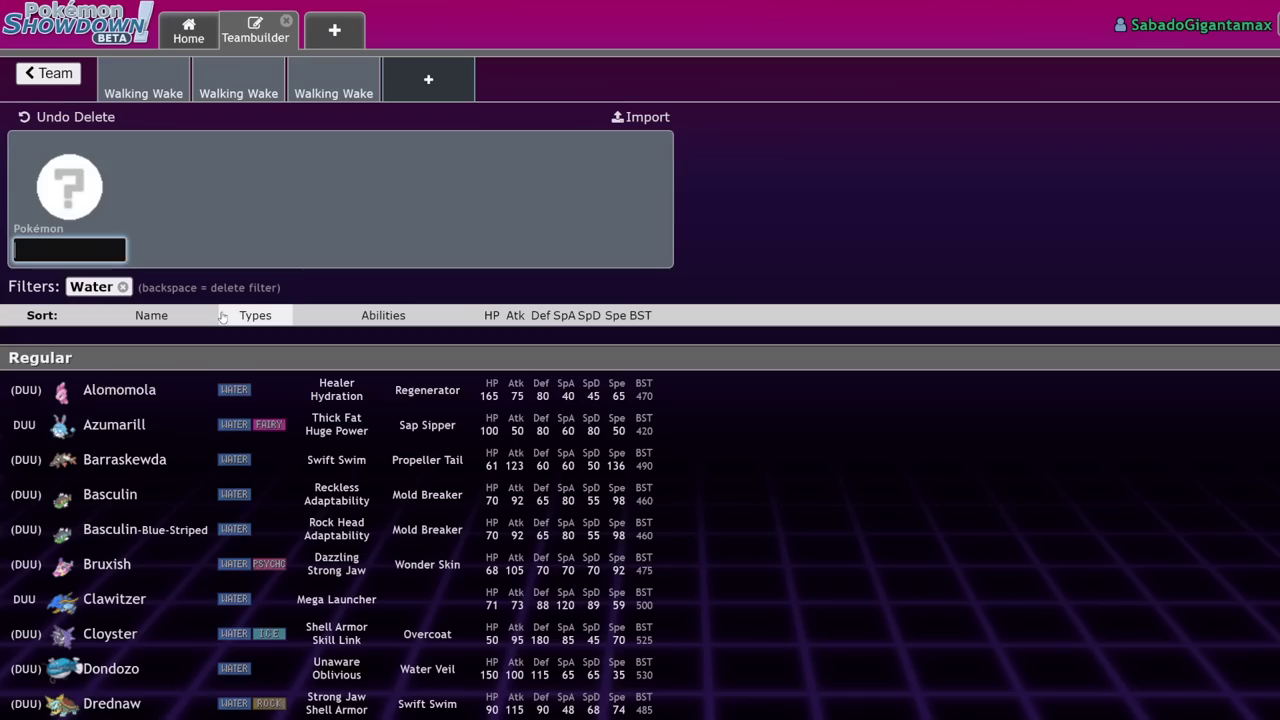
{"action": "scroll", "coordinate": [246, 623], "scroll_direction": "down", "scroll_amount": 5}
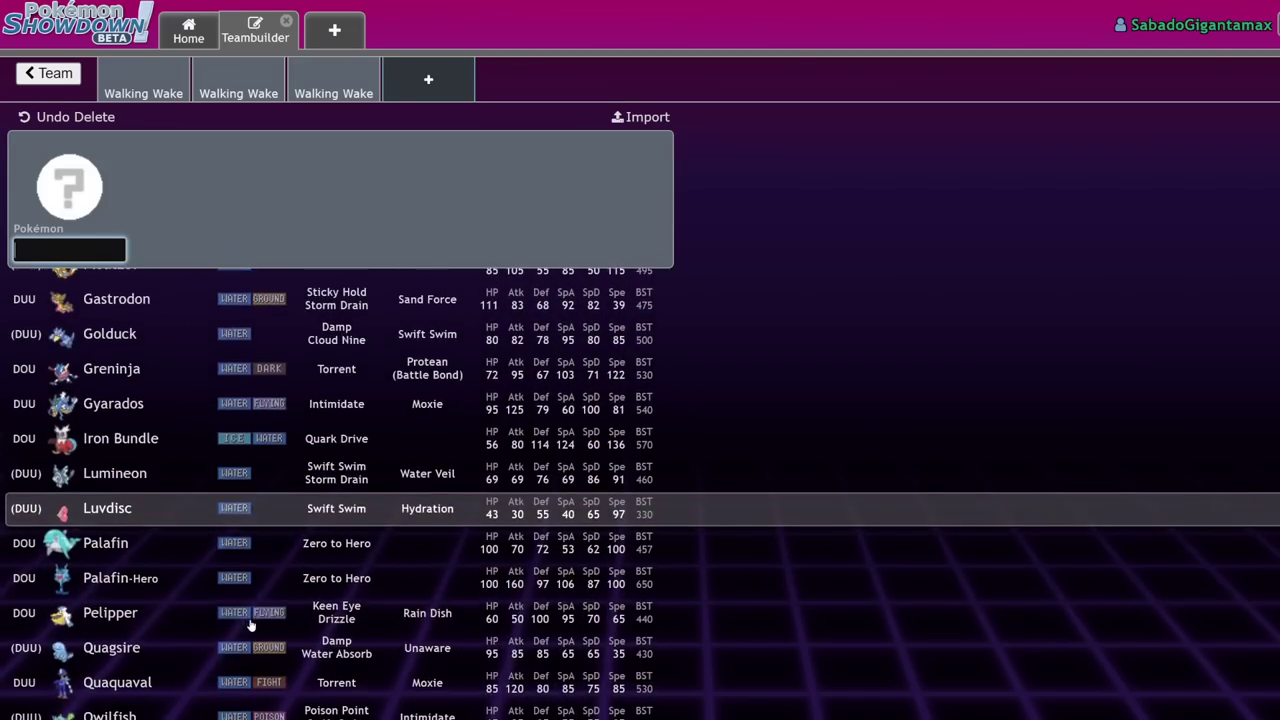
{"action": "scroll", "coordinate": [240, 560], "scroll_direction": "up", "scroll_amount": 2}
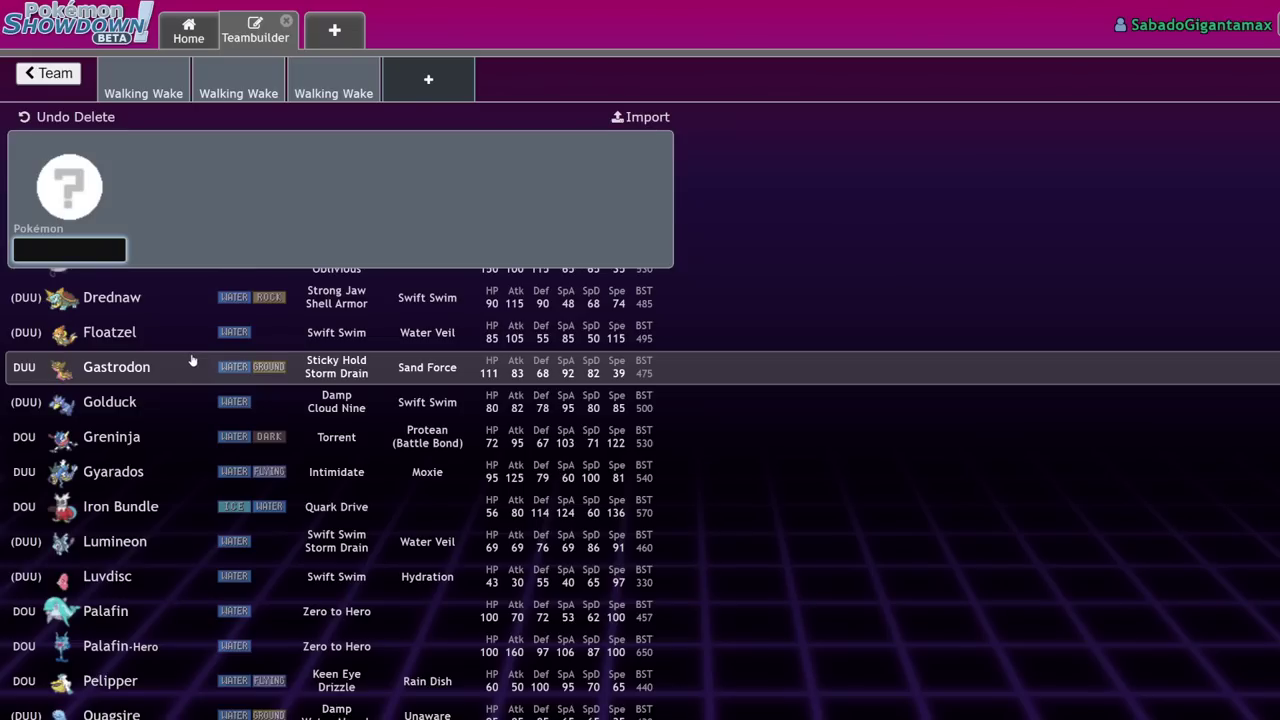
{"action": "left_click", "coordinate": [222, 645]}
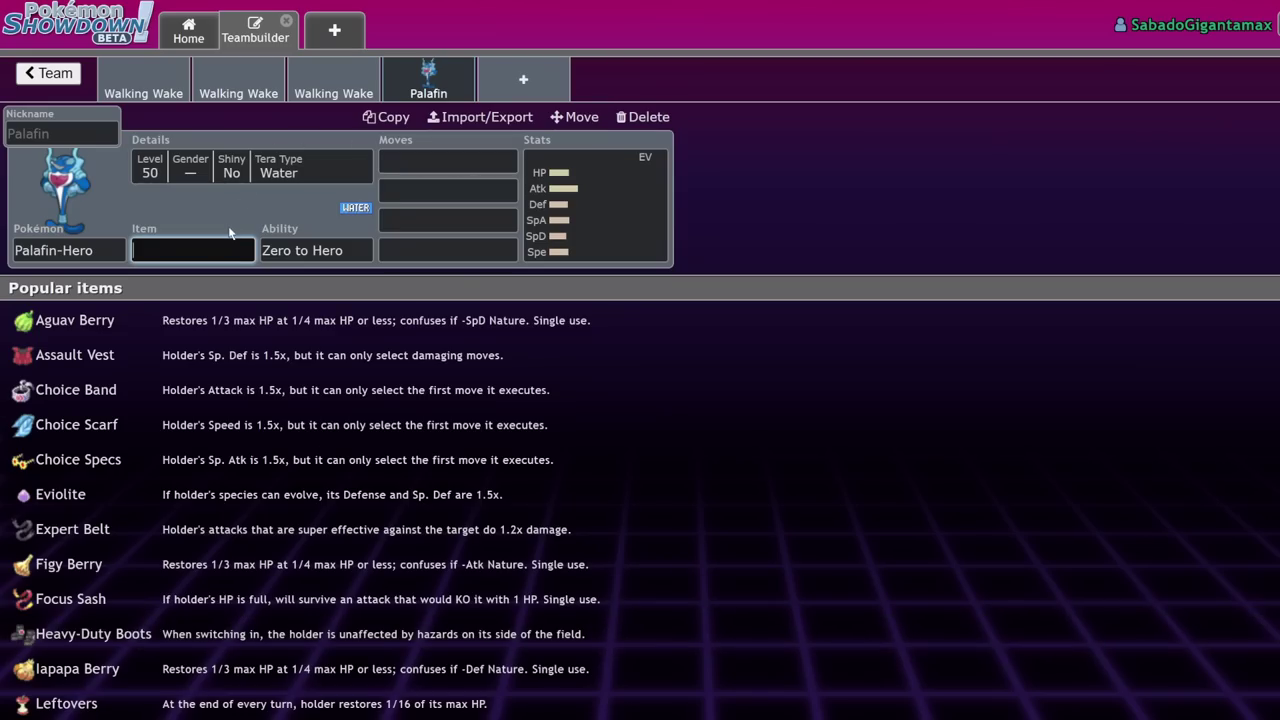
Give Palafin-Hero the Utility Umbrella item, and delete it from the team
{"action": "type", "text": "uti"}
{"action": "key", "text": "Return"}
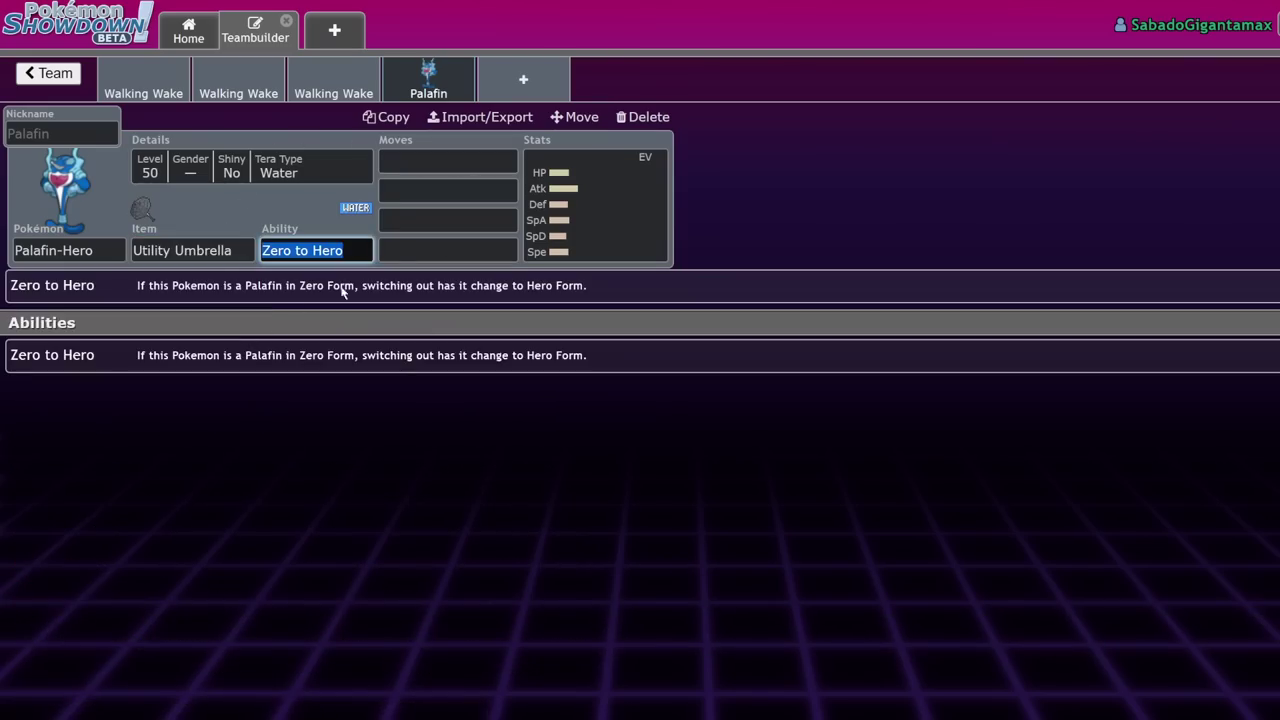
{"action": "left_click", "coordinate": [643, 117]}
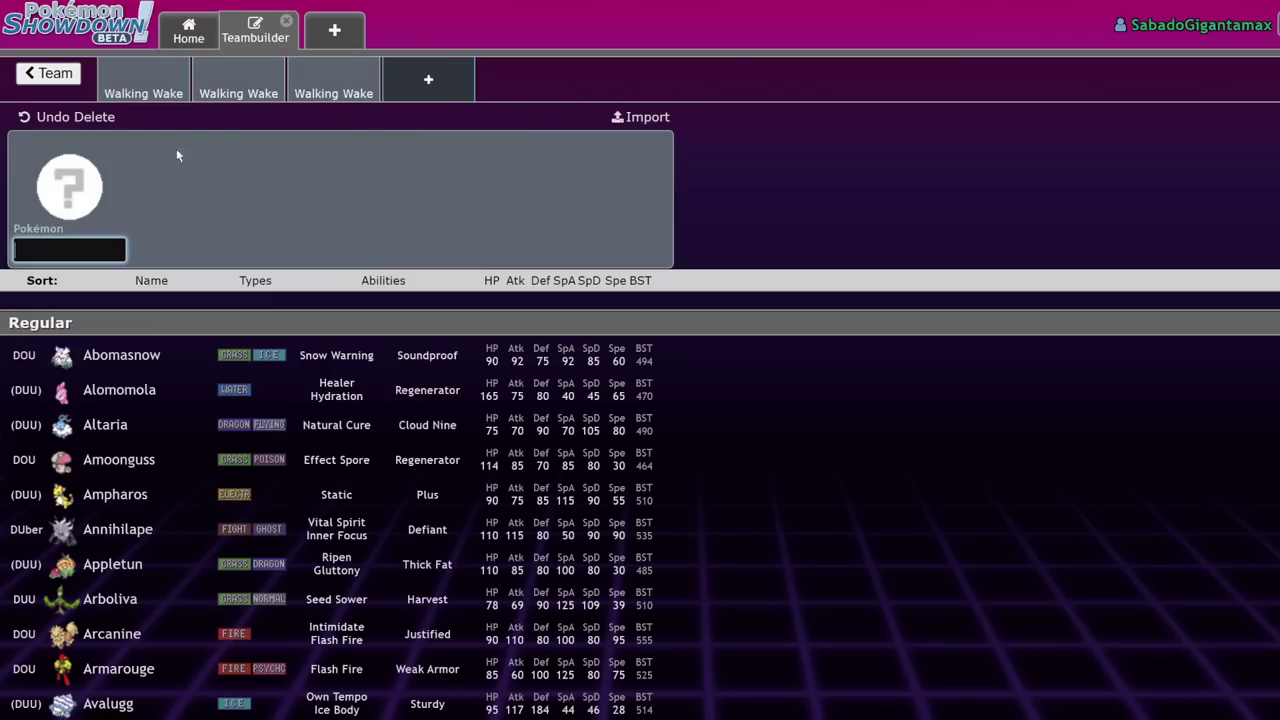
Review the Hydro Steam move and EV spread of the first Walking Wake set
{"action": "left_click", "coordinate": [152, 80]}
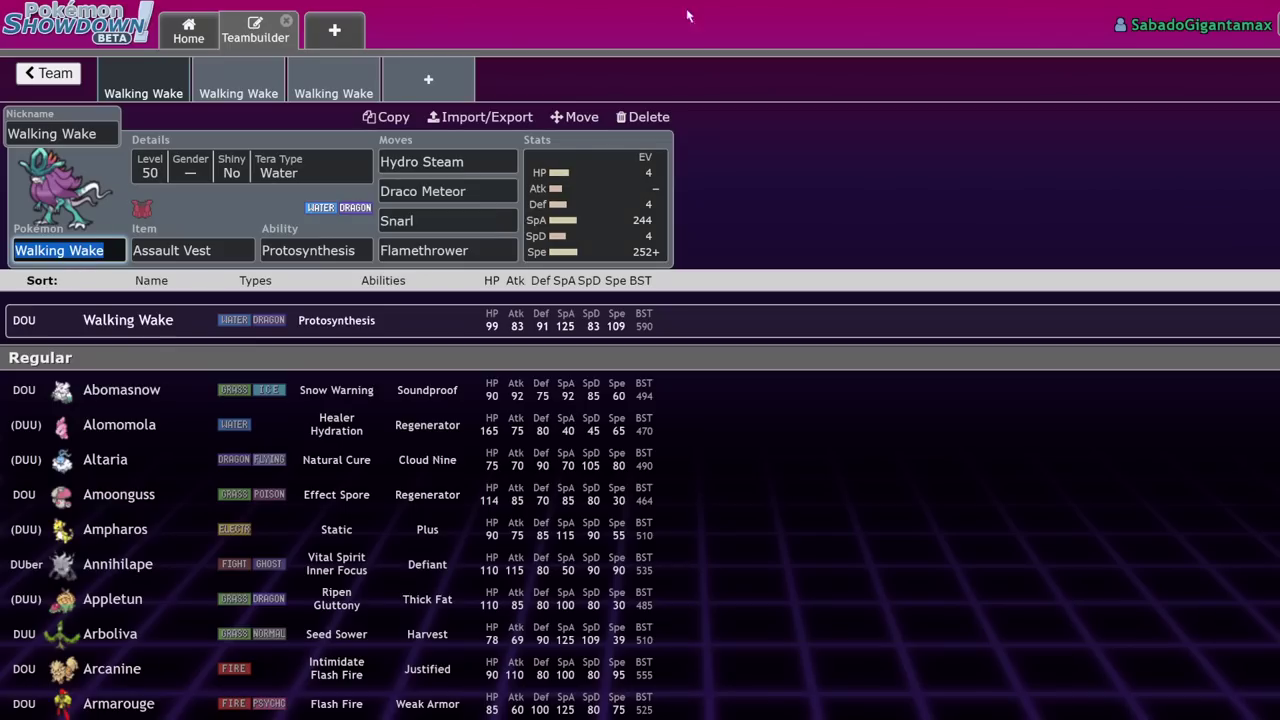
{"action": "left_click", "coordinate": [657, 213]}
{"action": "left_click", "coordinate": [470, 162]}
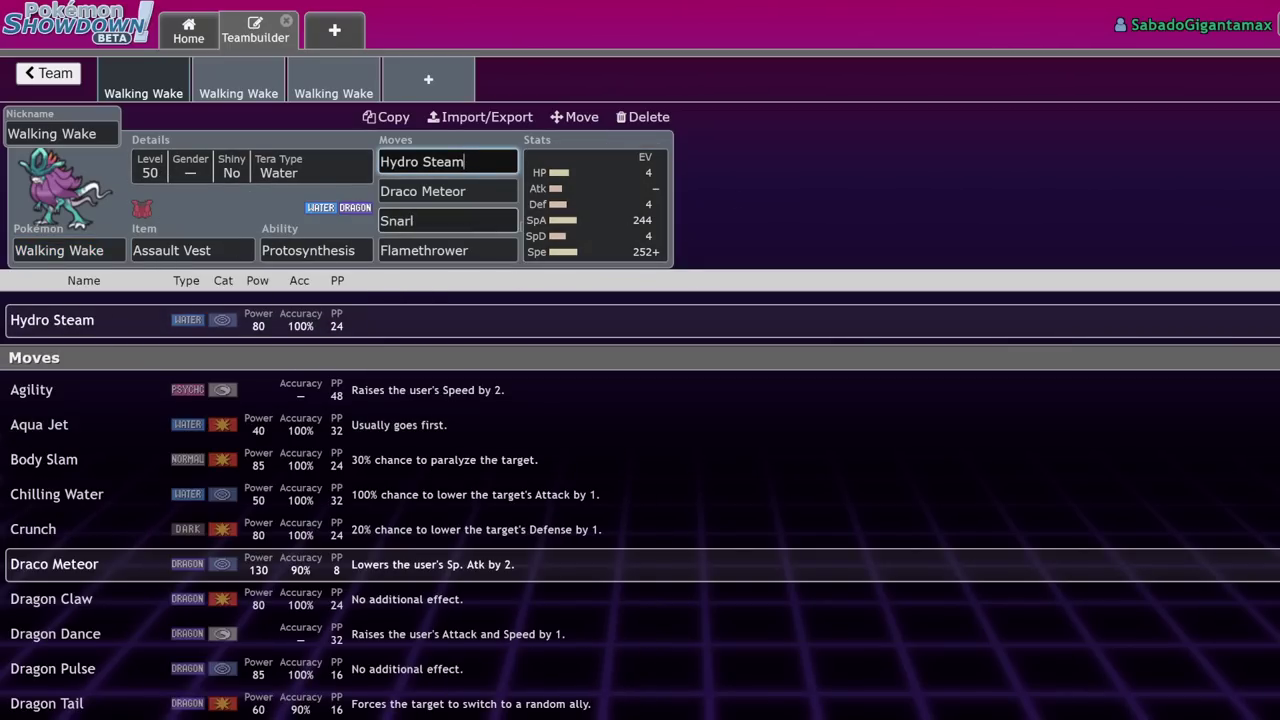
{"action": "left_click", "coordinate": [529, 231]}
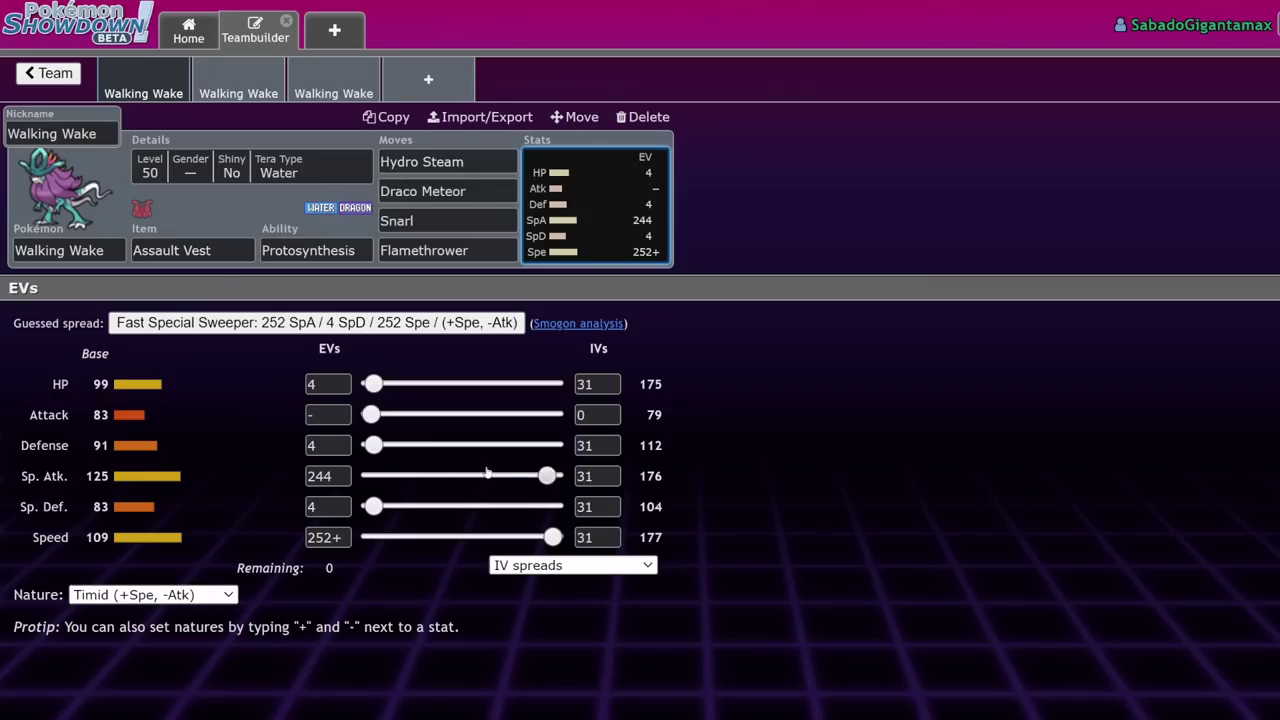
Clear the HP and Defense EVs of the first Walking Wake and raise its Sp. Atk. EVs to 252
{"action": "key", "text": "Left"}
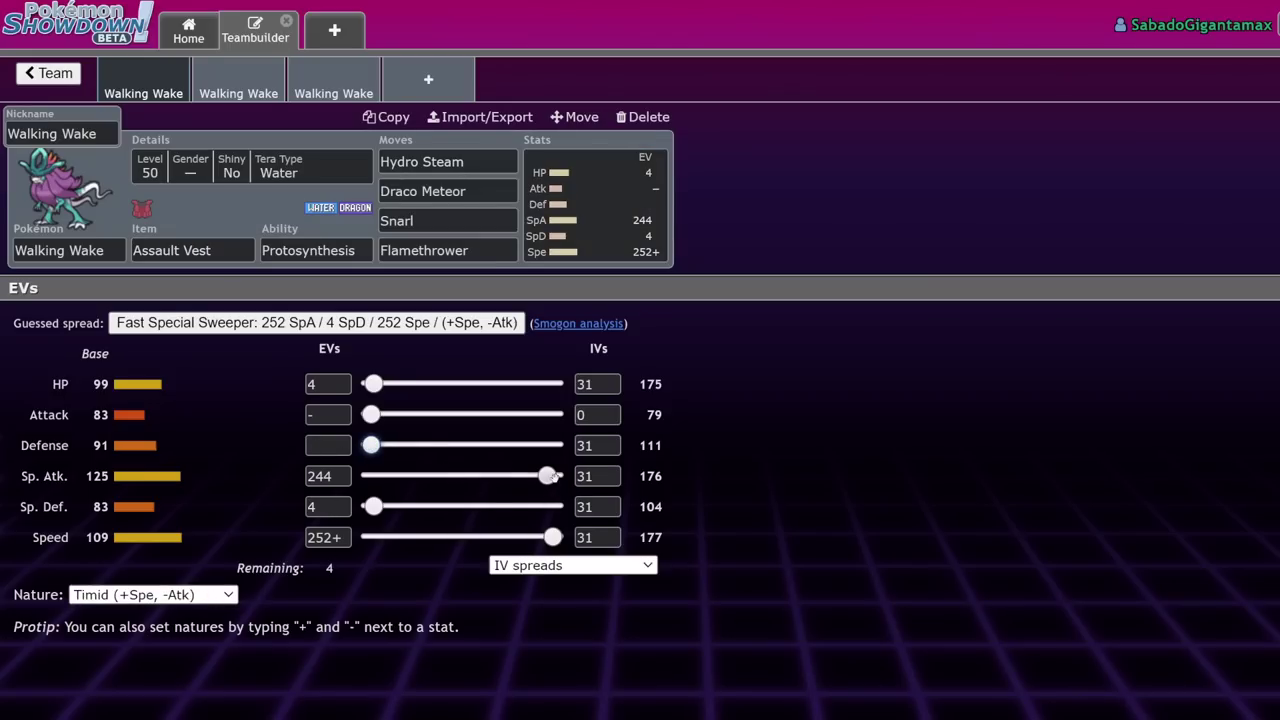
{"action": "left_click_drag", "start_coordinate": [373, 384], "coordinate": [364, 386]}
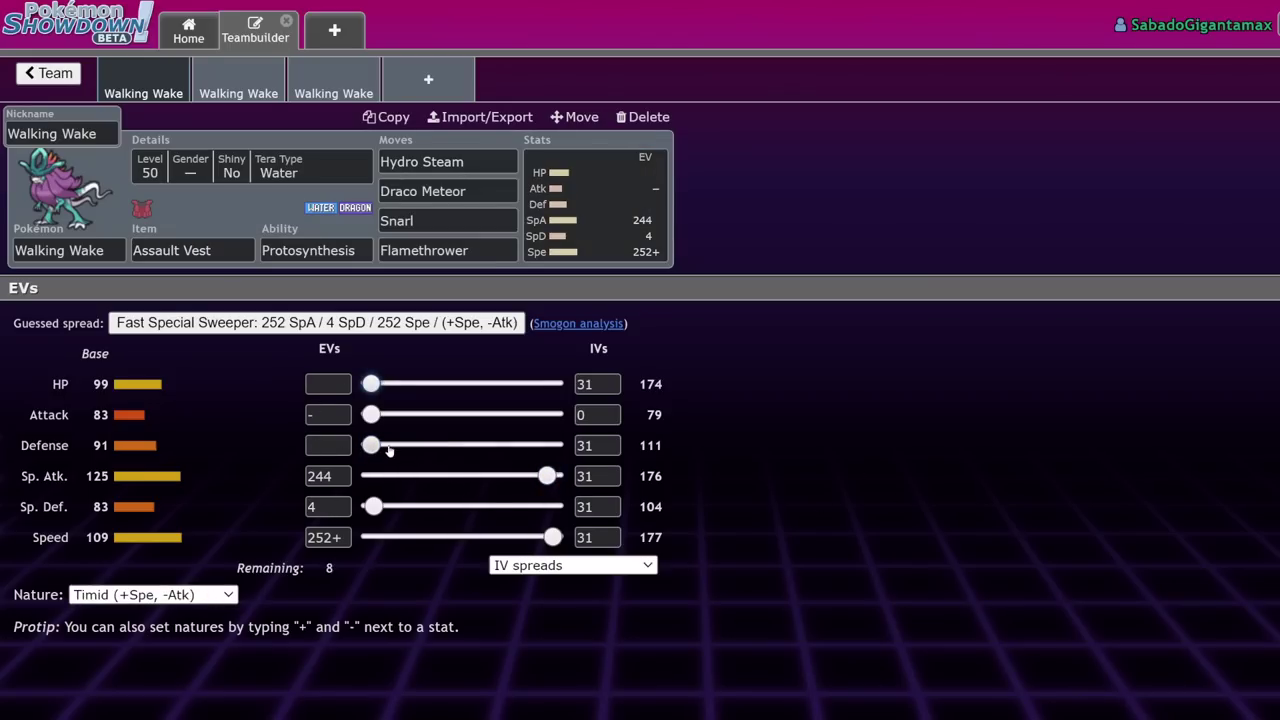
{"action": "key", "text": "Right"}
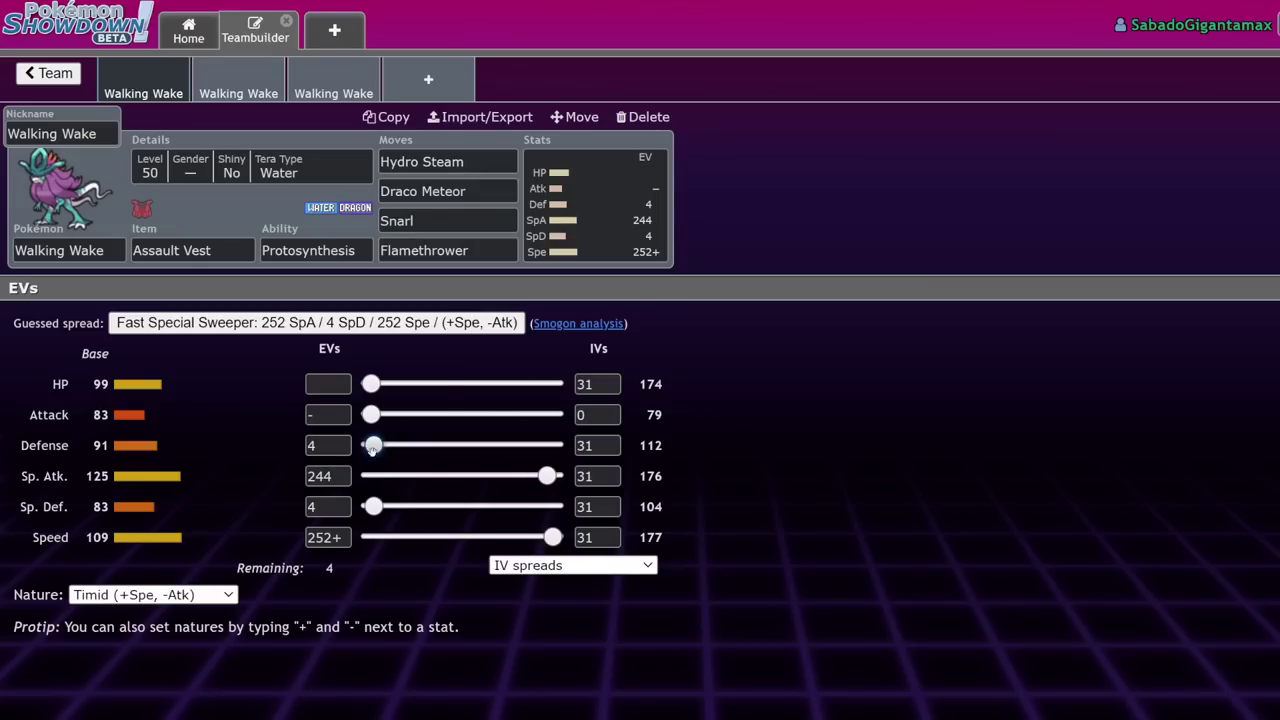
{"action": "key", "text": "Left"}
{"action": "left_click_drag", "start_coordinate": [547, 476], "coordinate": [671, 477]}
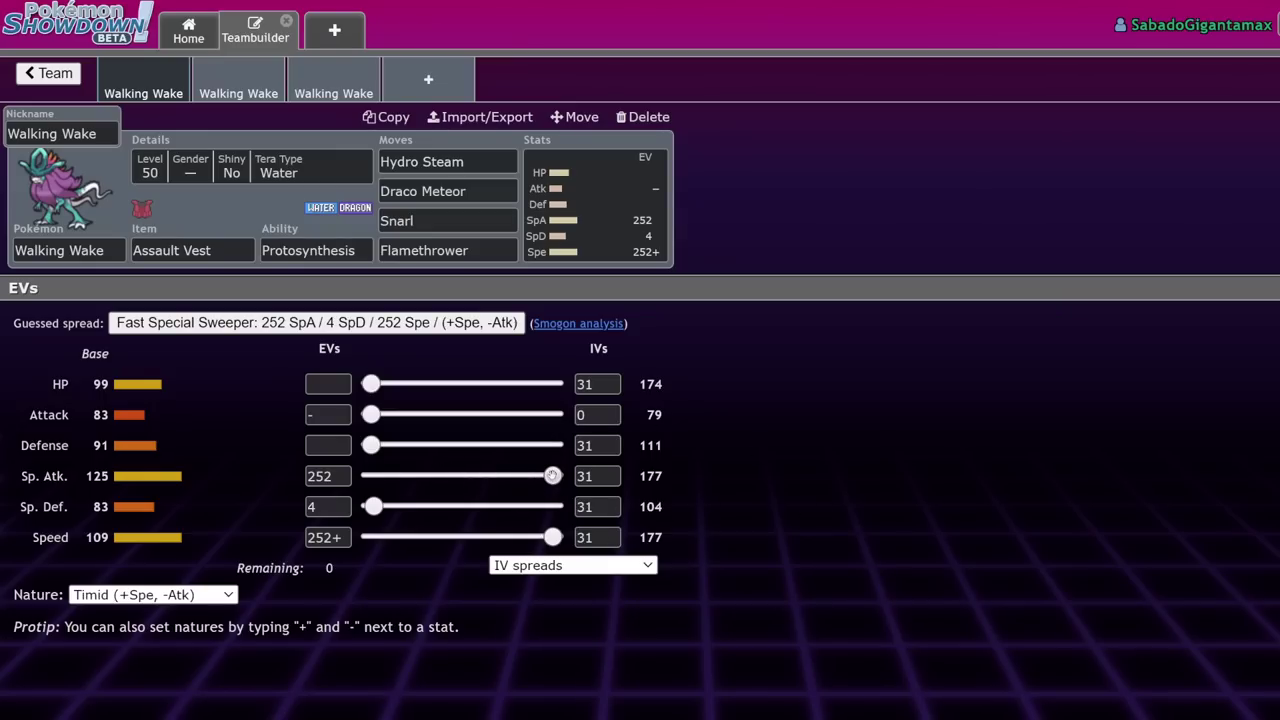
Restore the Walking Wake spread to 244 Sp. Atk., 4 Defense and 4 HP EVs
{"action": "left_click_drag", "start_coordinate": [552, 476], "coordinate": [546, 476]}
{"action": "left_click_drag", "start_coordinate": [371, 445], "coordinate": [374, 445]}
{"action": "left_click_drag", "start_coordinate": [371, 384], "coordinate": [374, 384]}
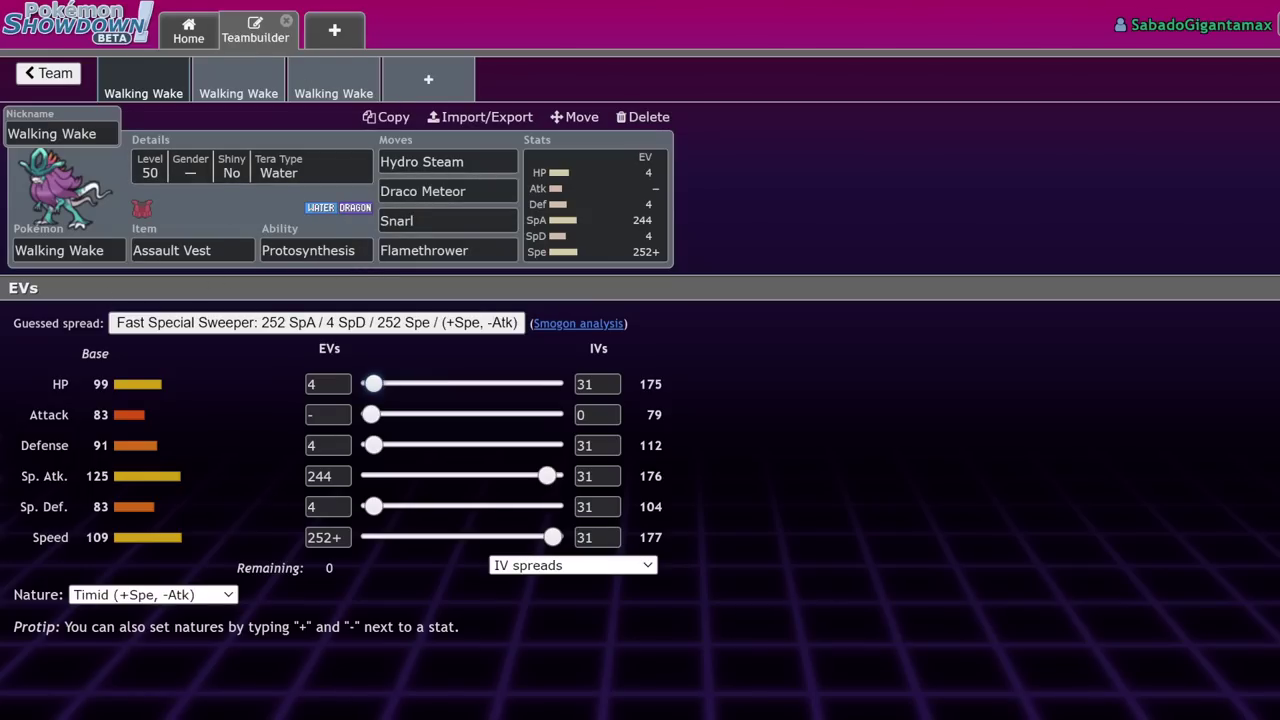
Sort the available Pokémon by Speed to examine the fastest ones, and return to the first Walking Wake's EV spread
{"action": "left_click", "coordinate": [428, 79]}
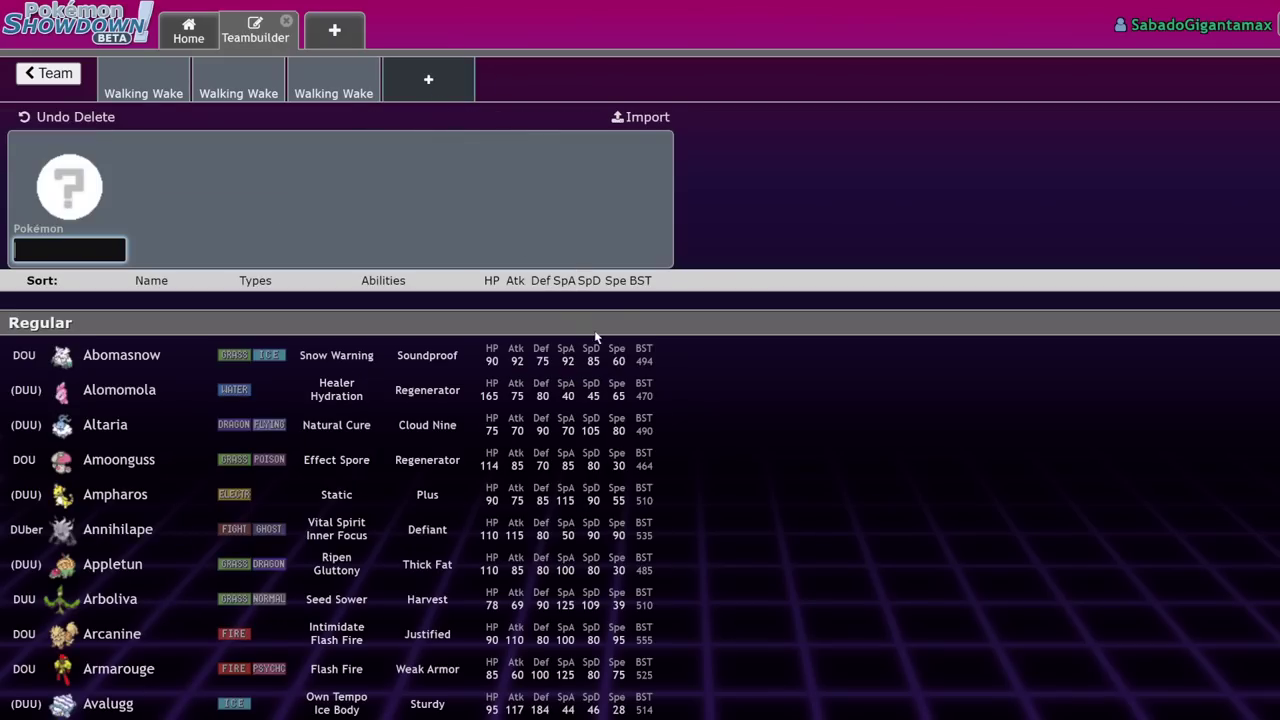
{"action": "left_click", "coordinate": [614, 281]}
{"action": "scroll", "coordinate": [624, 435], "scroll_direction": "down", "scroll_amount": 5}
{"action": "scroll", "coordinate": [424, 482], "scroll_direction": "up", "scroll_amount": 4}
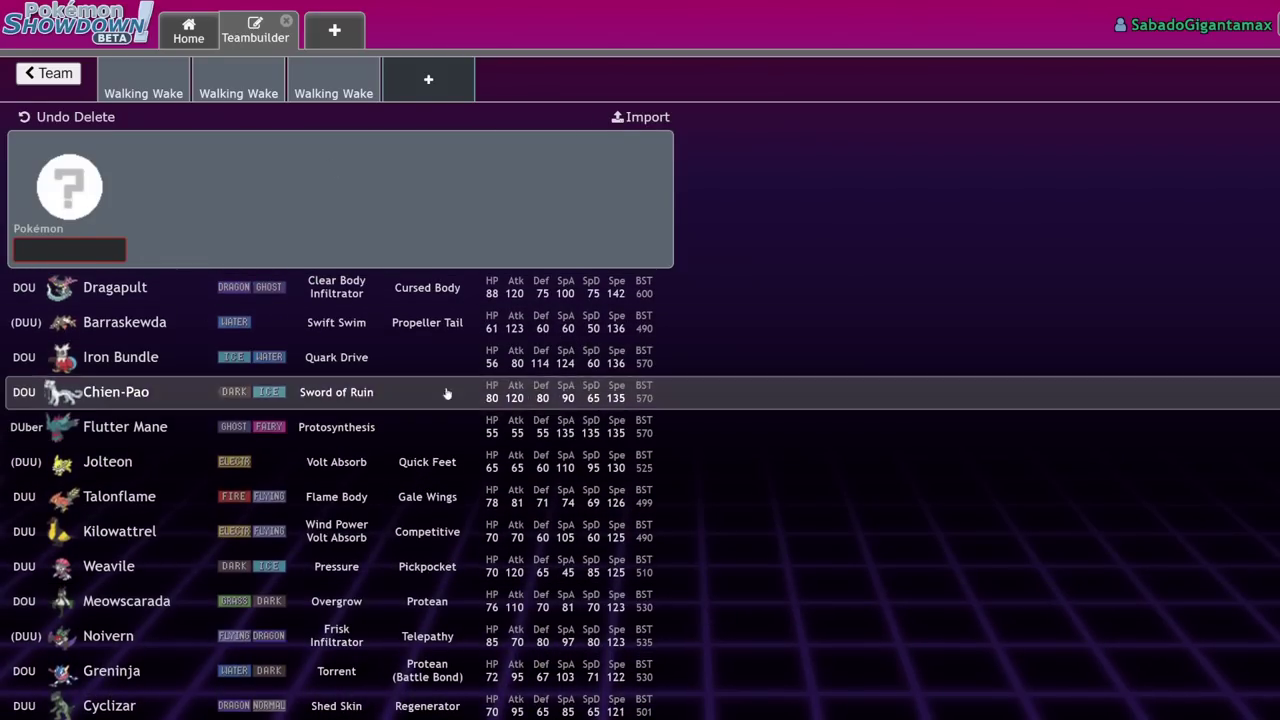
{"action": "scroll", "coordinate": [256, 367], "scroll_direction": "up", "scroll_amount": 1}
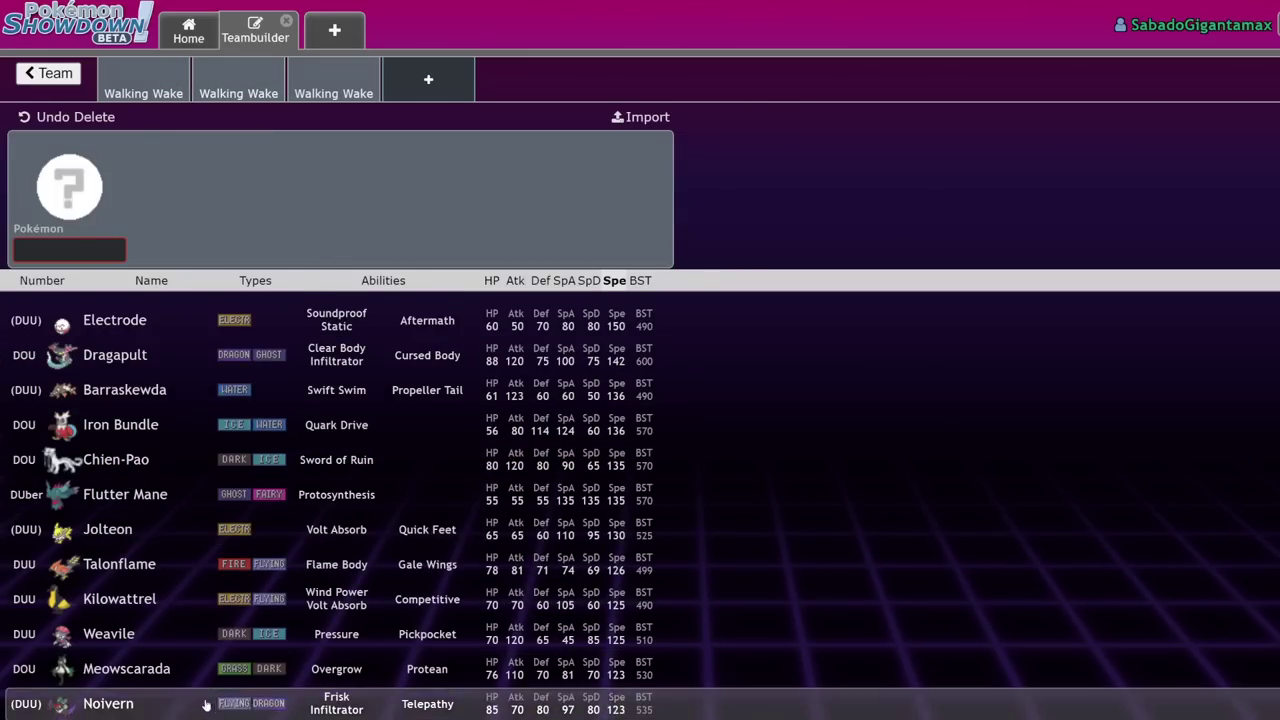
{"action": "scroll", "coordinate": [168, 628], "scroll_direction": "down", "scroll_amount": 1}
{"action": "scroll", "coordinate": [168, 628], "scroll_direction": "down", "scroll_amount": 6}
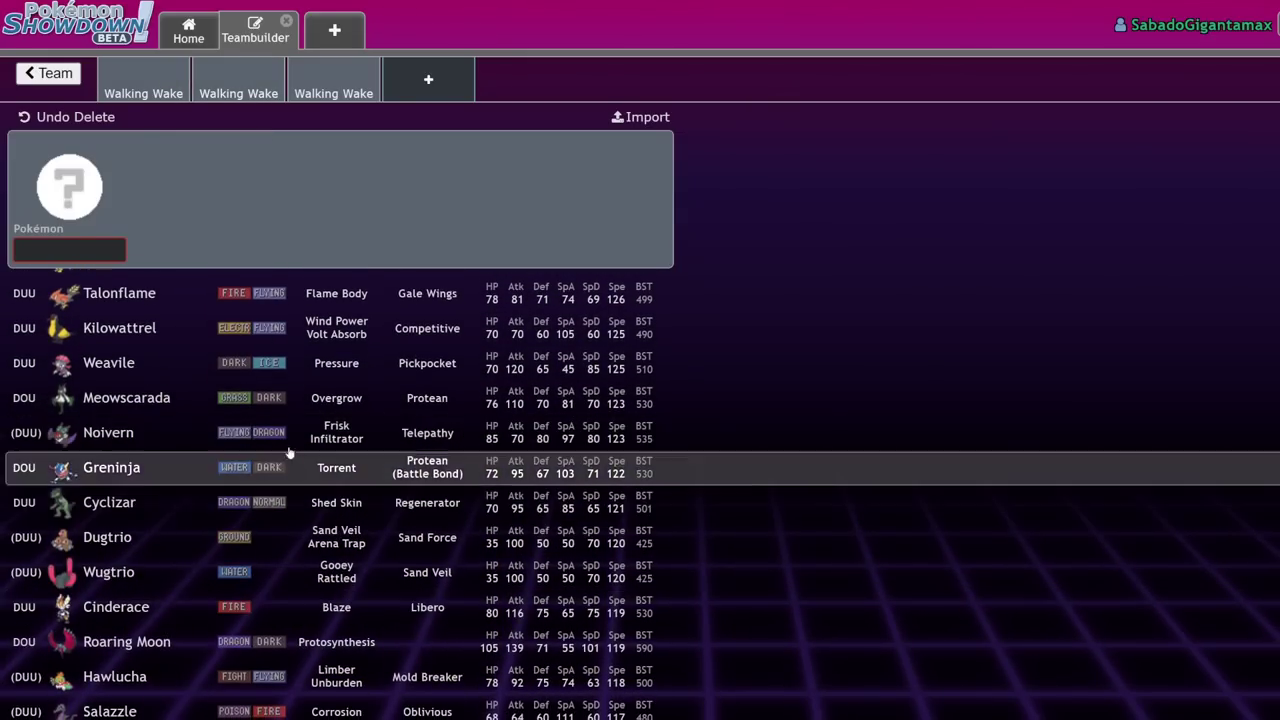
{"action": "scroll", "coordinate": [203, 667], "scroll_direction": "down", "scroll_amount": 2}
{"action": "left_click", "coordinate": [258, 87]}
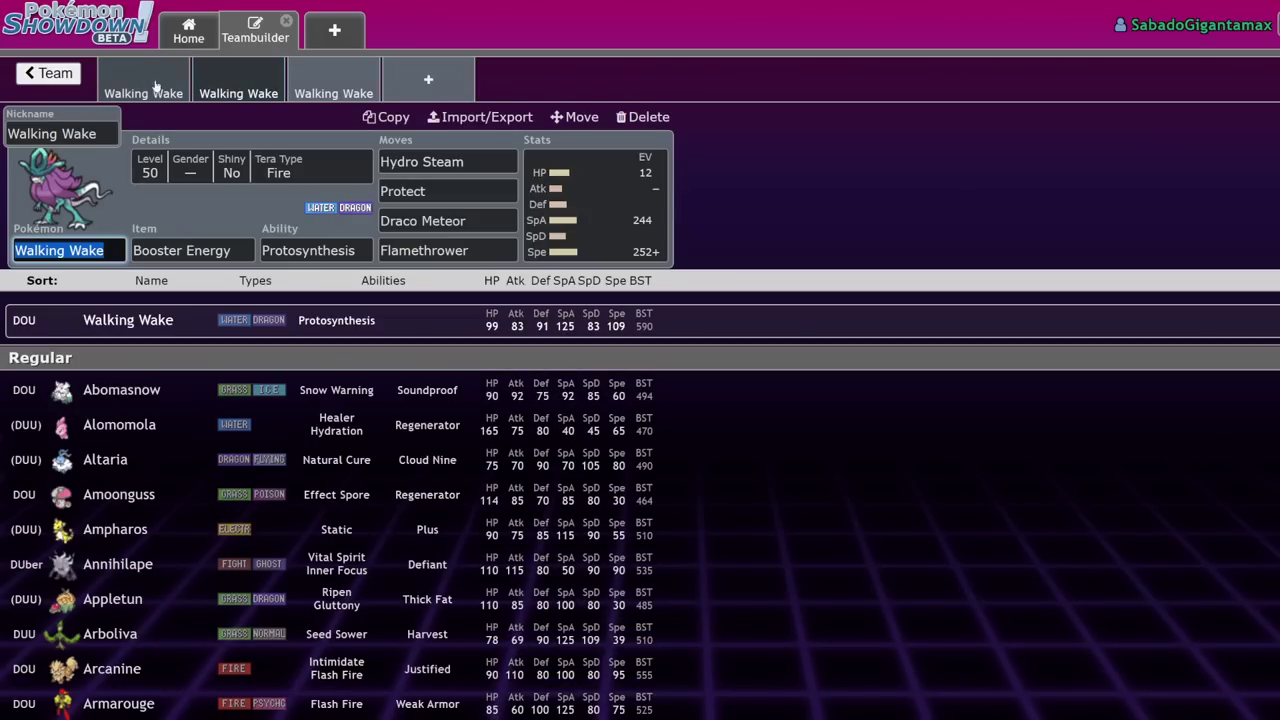
{"action": "left_click", "coordinate": [628, 212]}
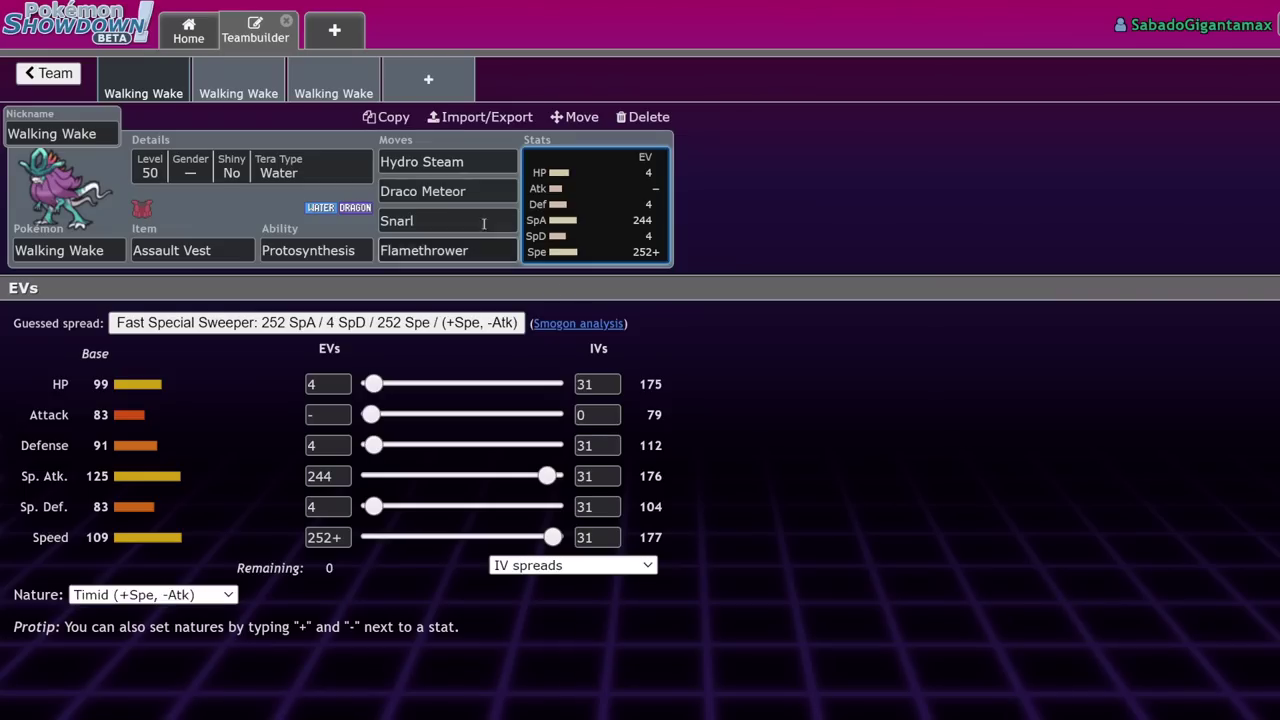
Add Torkoal to the team as a fourth Pokémon
{"action": "left_click", "coordinate": [436, 99]}
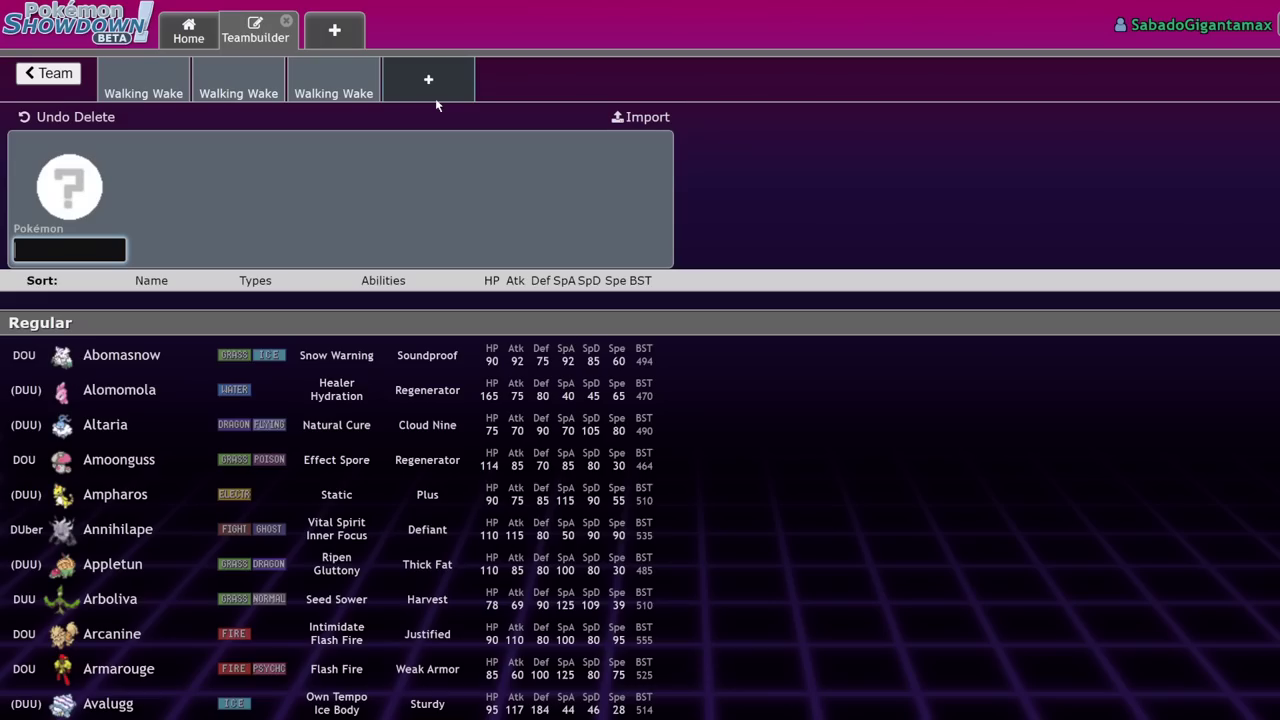
{"action": "type", "text": "tork"}
{"action": "left_click", "coordinate": [518, 320]}
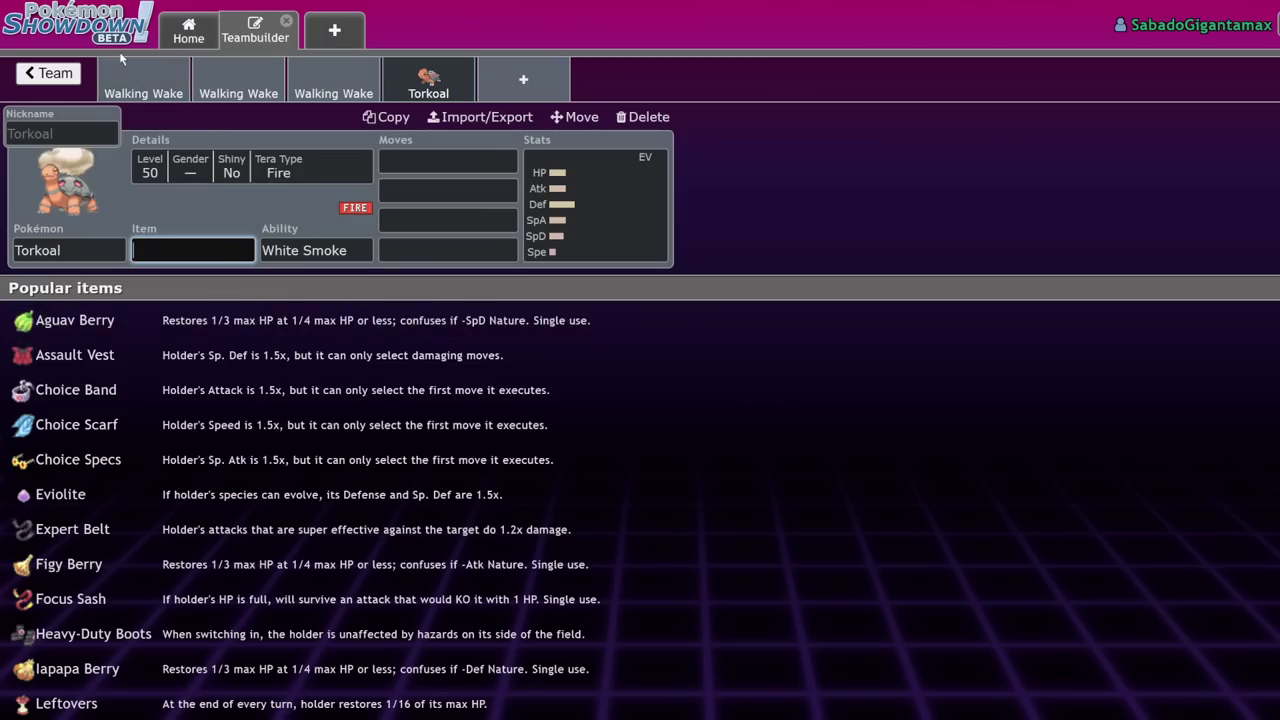
Return to the first Walking Wake and review its EV spread and Assault Vest item
{"action": "left_click", "coordinate": [145, 88]}
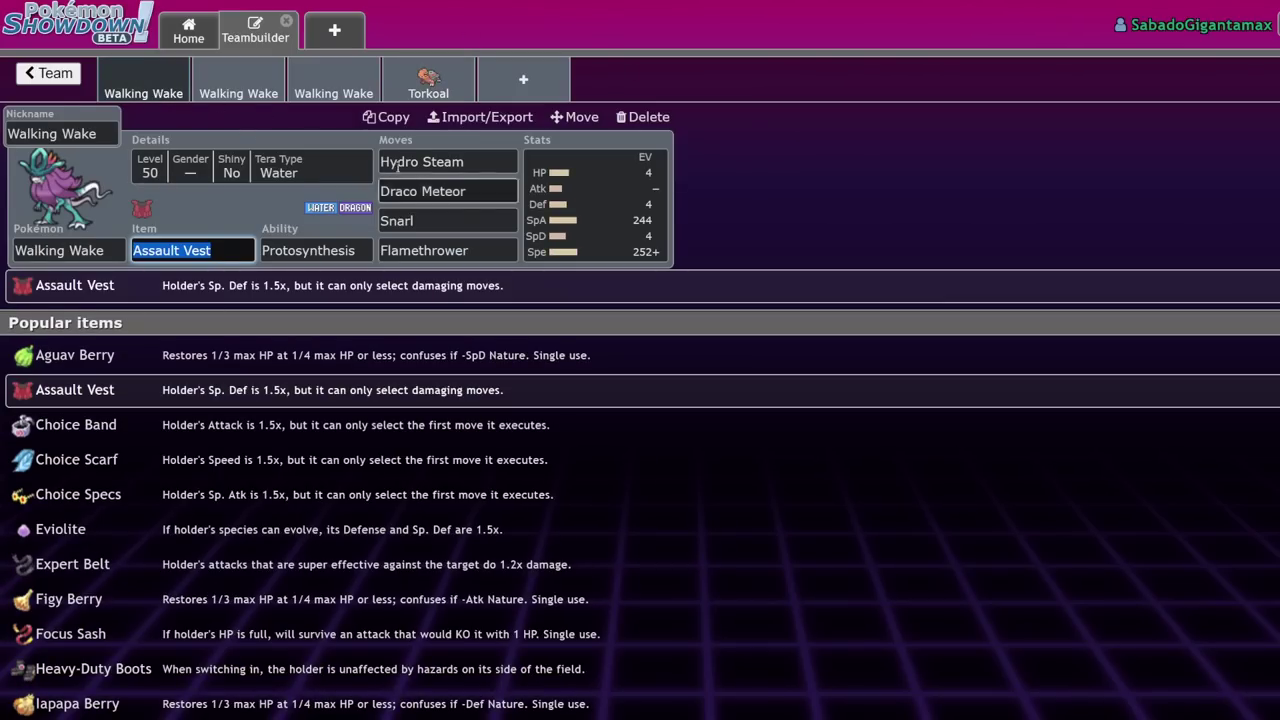
{"action": "left_click", "coordinate": [645, 204]}
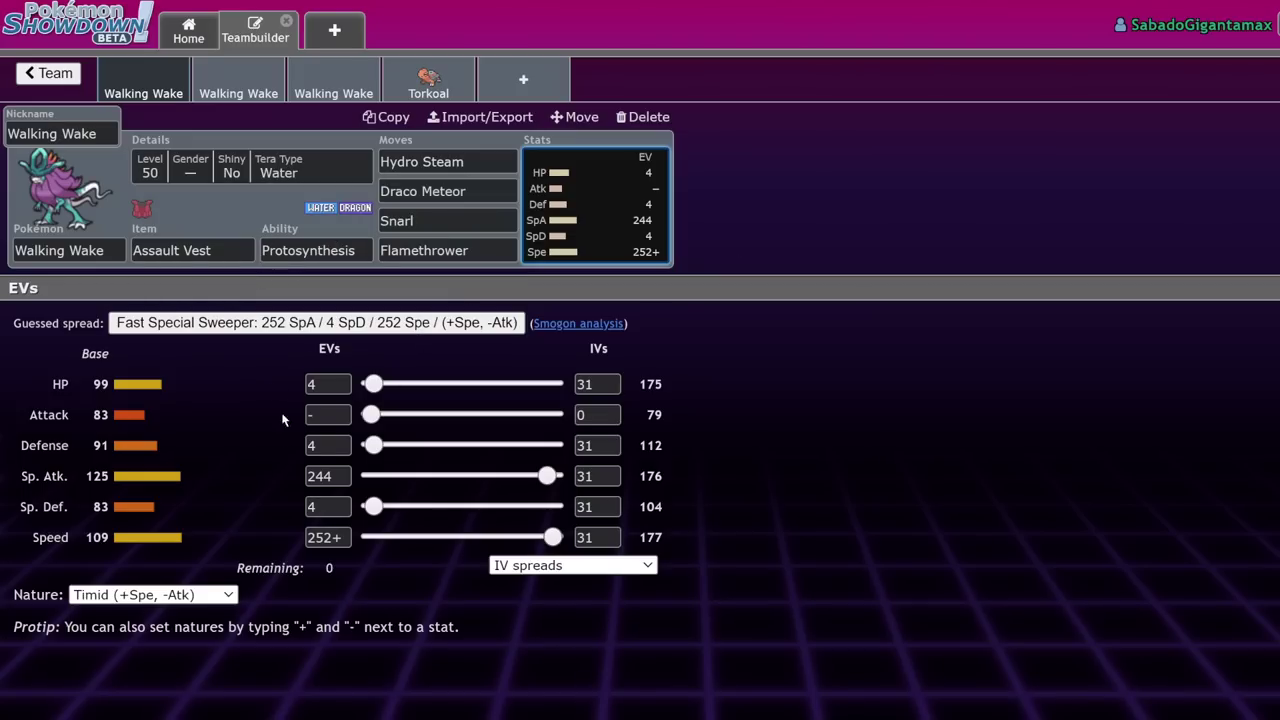
{"action": "left_click", "coordinate": [192, 250]}
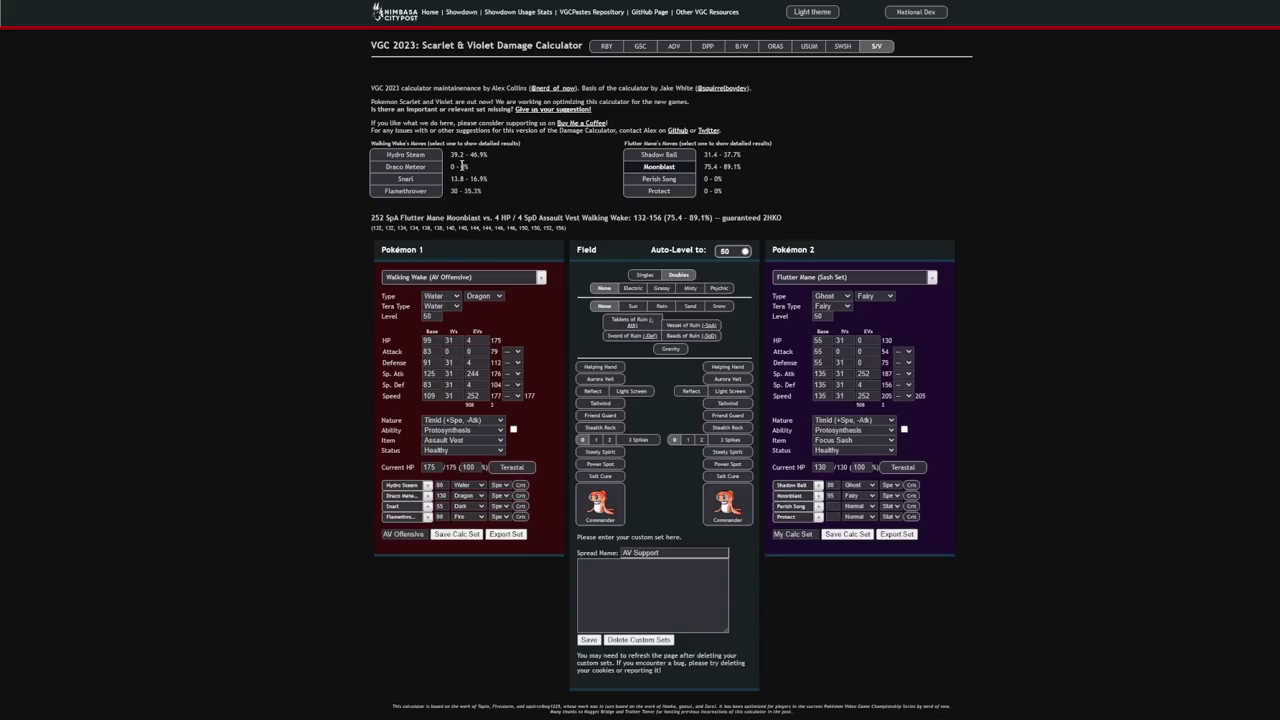
In the VGC 2023 damage calculator, set the weather to Sun, Terastallize Walking Wake and show its detailed Hydro Steam result against Flutter Mane
{"action": "left_click", "coordinate": [633, 306]}
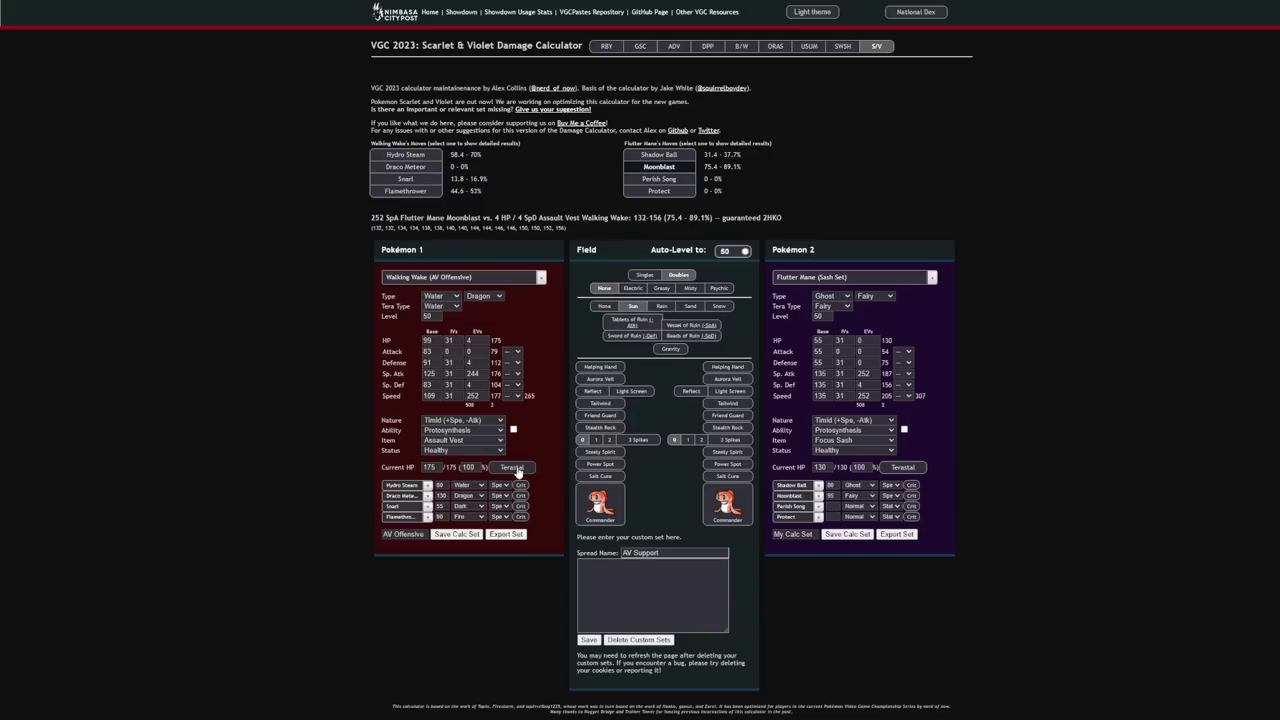
{"action": "left_click", "coordinate": [512, 467]}
{"action": "left_click", "coordinate": [412, 157]}
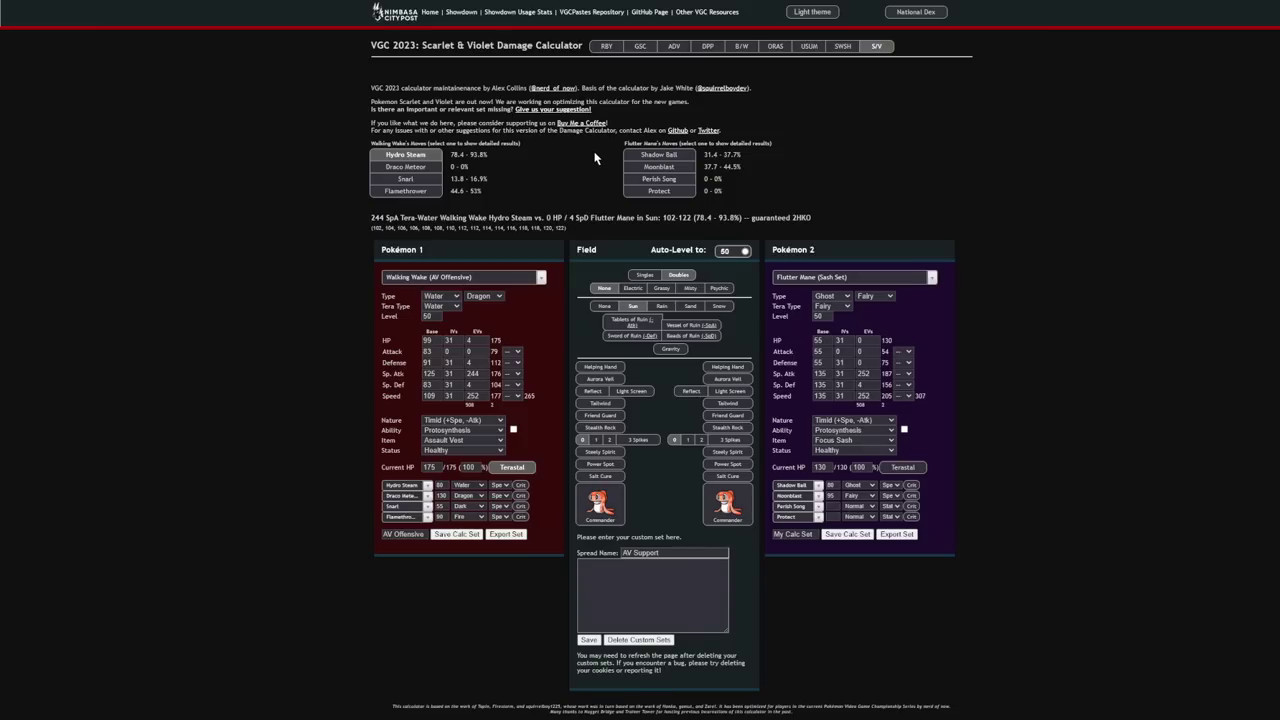
Change Walking Wake's Tera Type to Fire and Terastallize it to evaluate Flutter Mane's Moonblast
{"action": "left_click", "coordinate": [508, 468]}
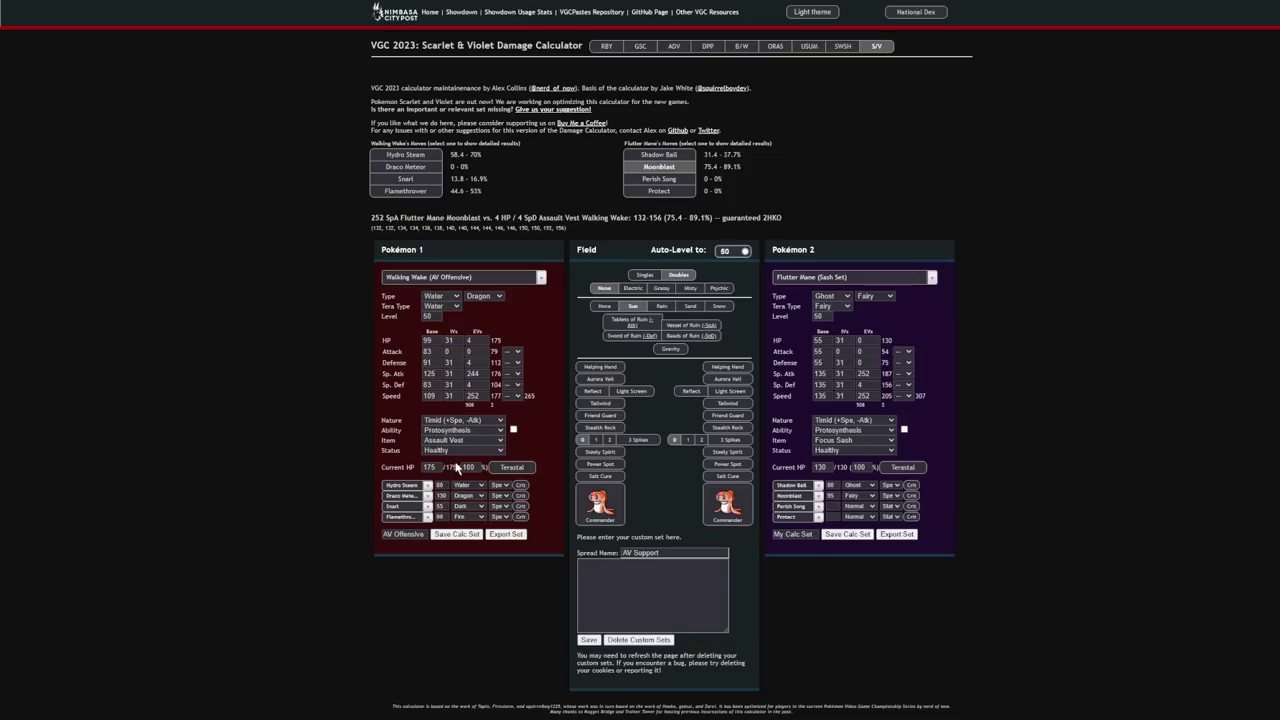
{"action": "key", "text": "f"}
{"action": "key", "text": "i"}
{"action": "key", "text": "g"}
{"action": "key", "text": "f"}
{"action": "key", "text": "i"}
{"action": "key", "text": "r"}
{"action": "left_click", "coordinate": [511, 466]}
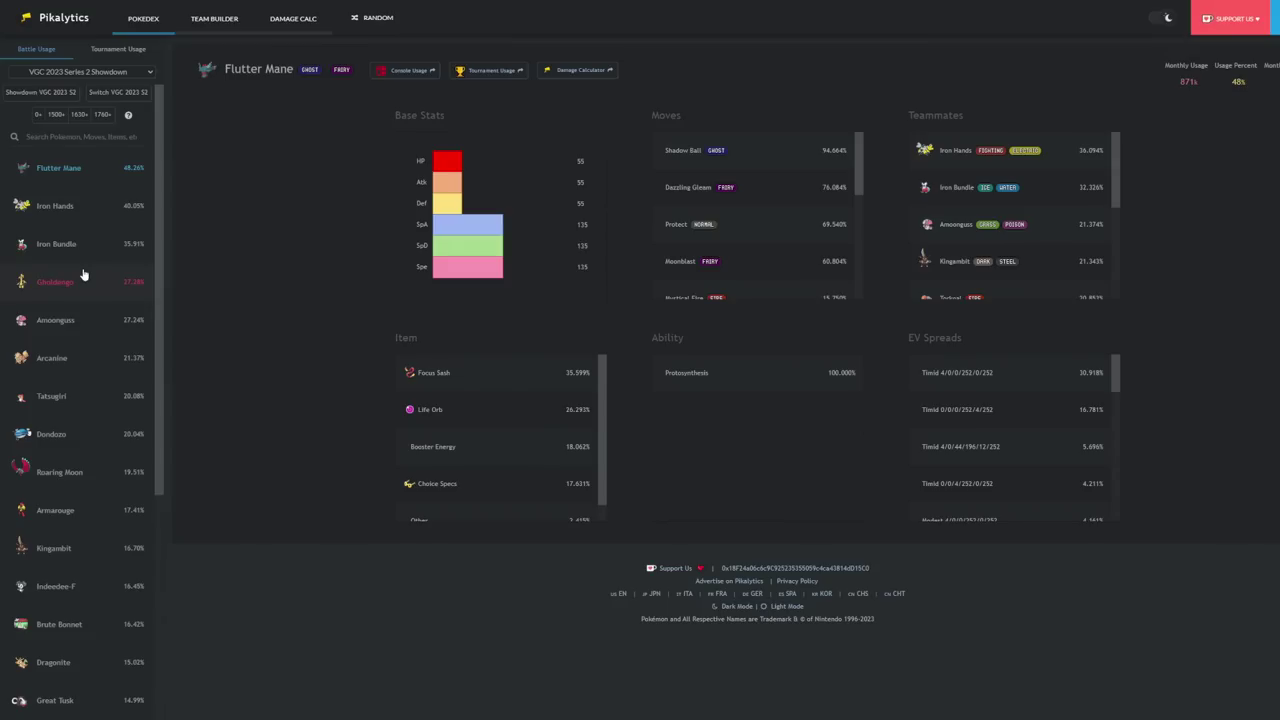
Browse the Pikalytics usage list, and load Great Tusk's Assault Vest Set as the opposing Pokémon in the damage calculator
{"action": "scroll", "coordinate": [62, 460], "scroll_direction": "down", "scroll_amount": 2}
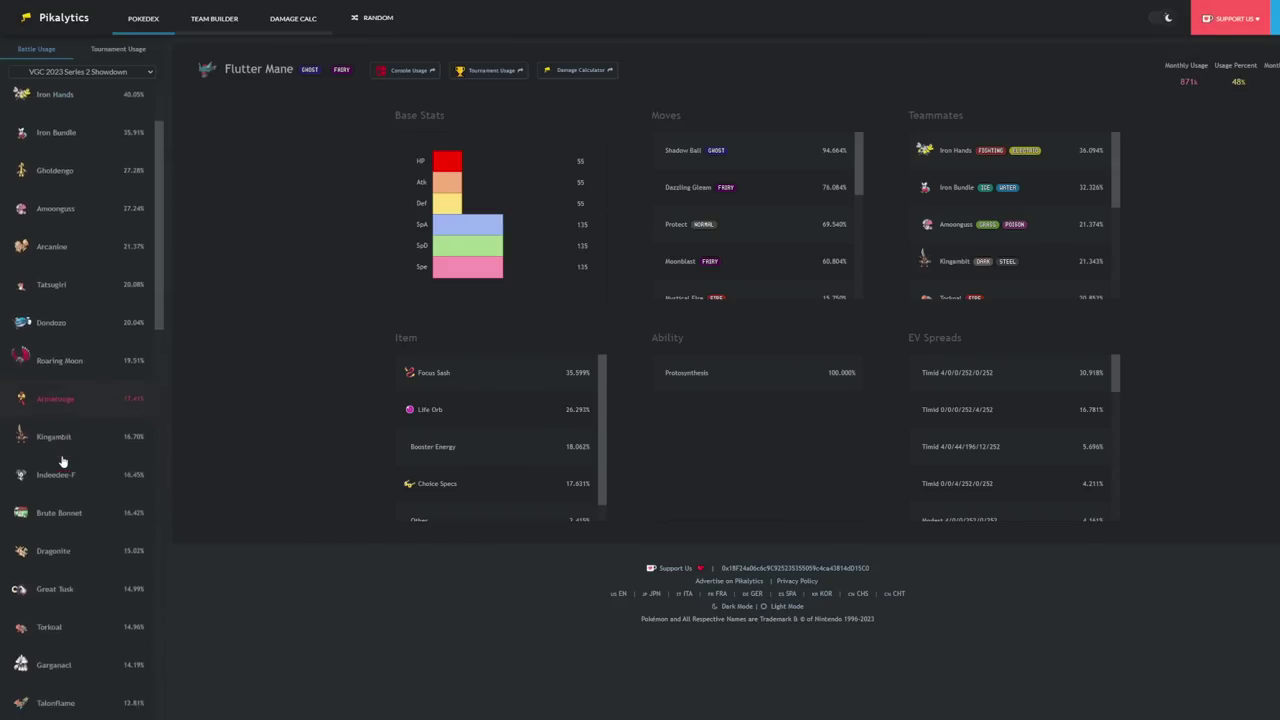
{"action": "scroll", "coordinate": [62, 460], "scroll_direction": "down", "scroll_amount": 1}
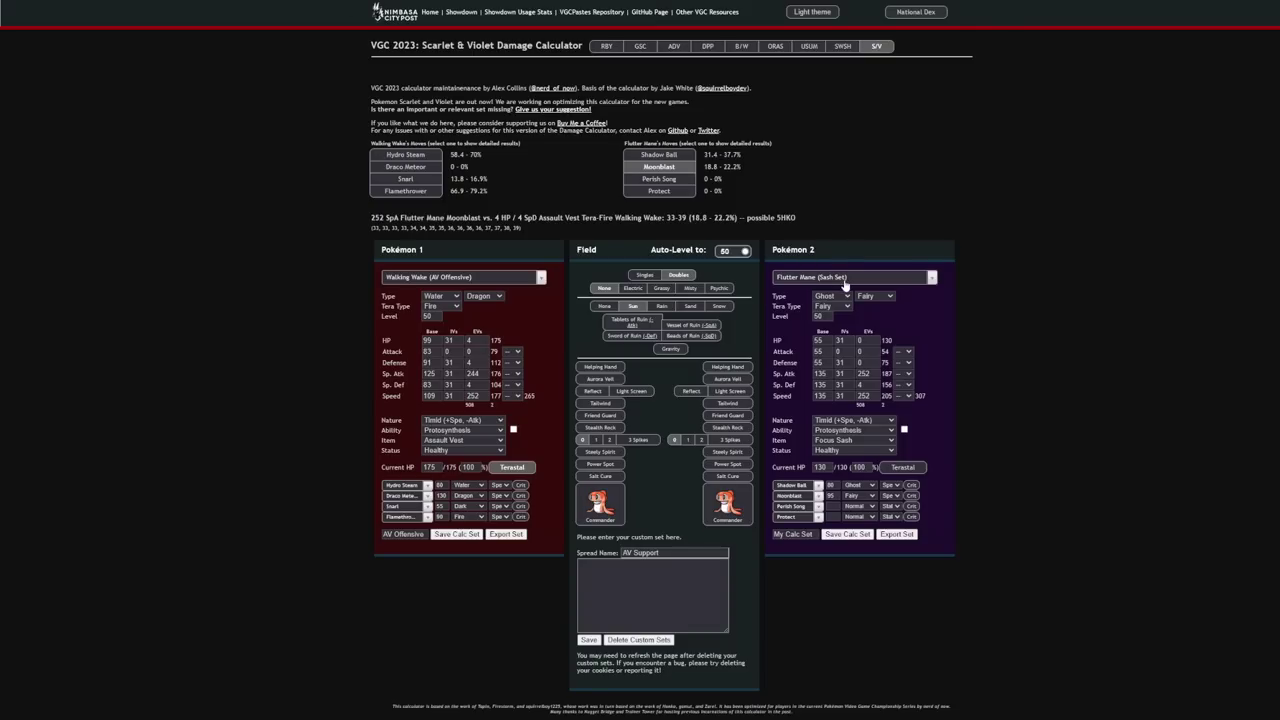
{"action": "left_click", "coordinate": [843, 278]}
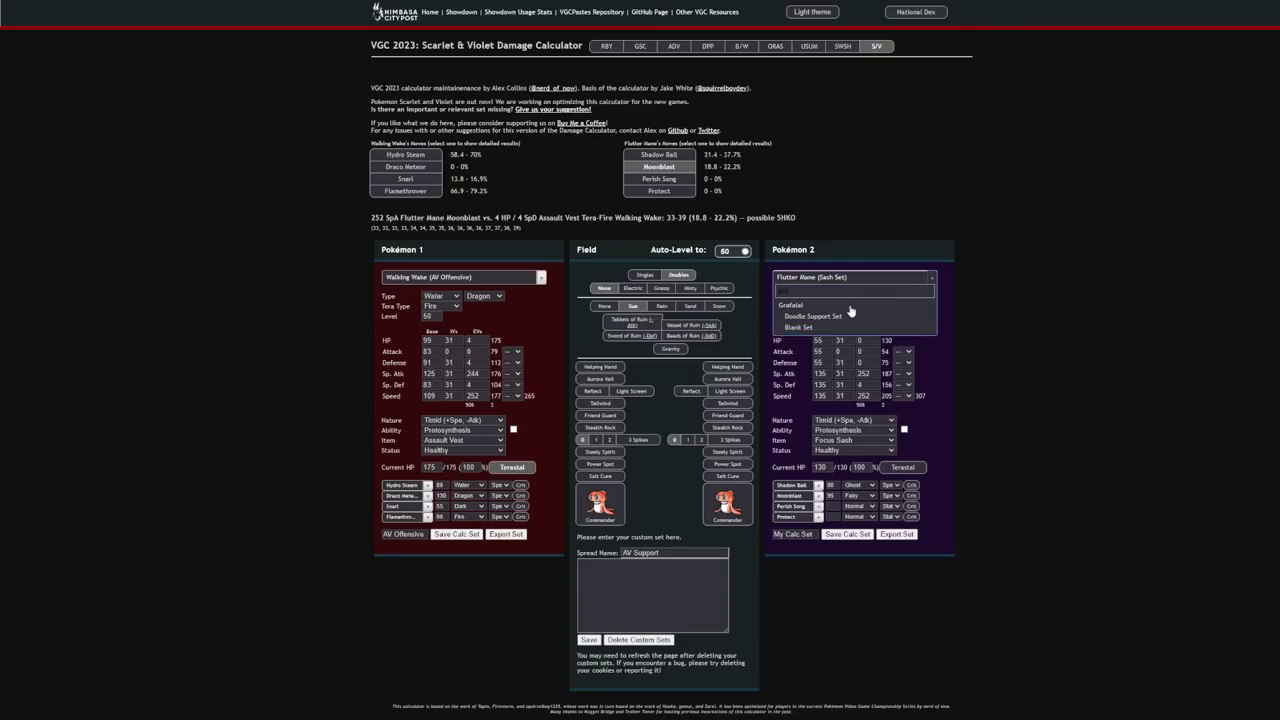
{"action": "type", "text": "great tusk"}
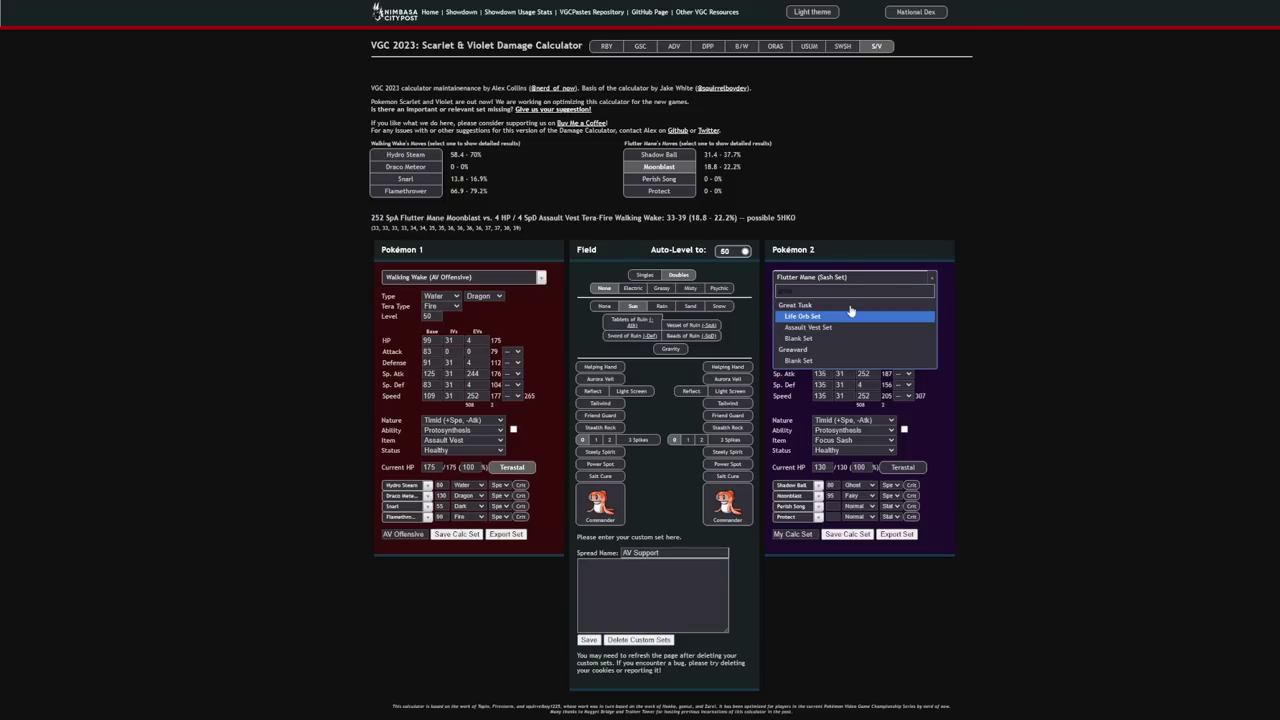
{"action": "key", "text": "Return"}
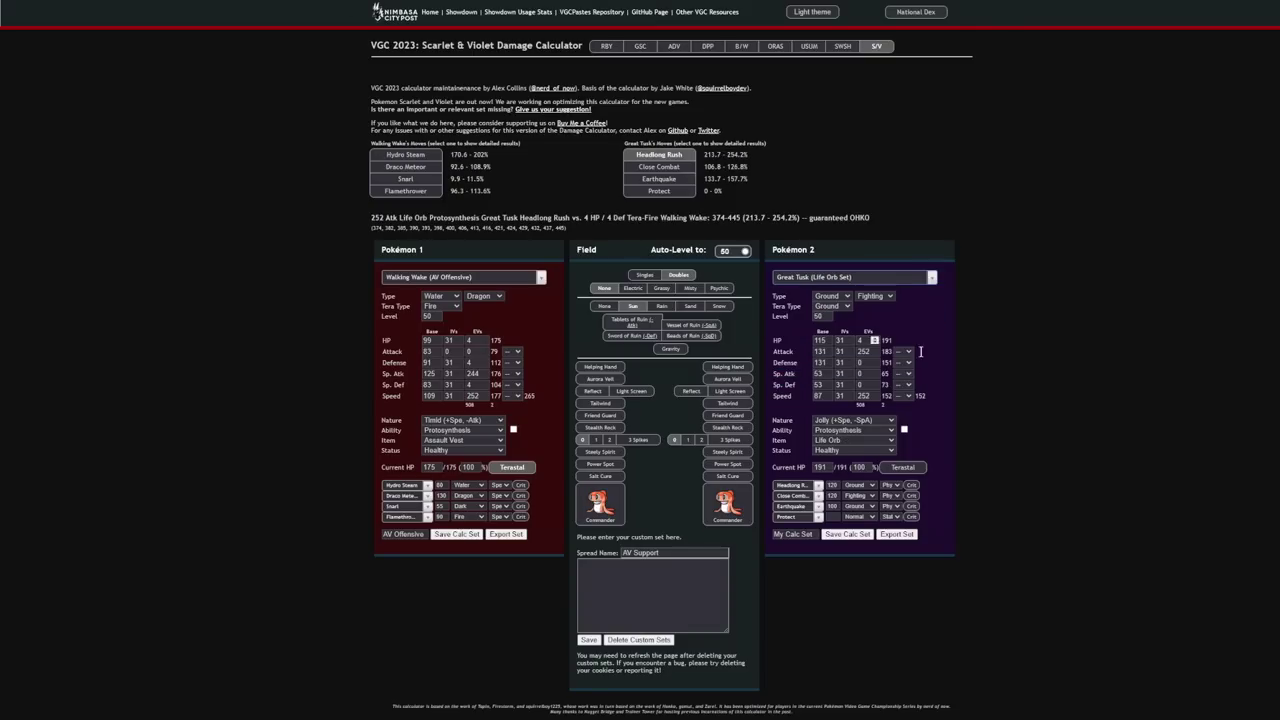
{"action": "left_click", "coordinate": [877, 280]}
{"action": "type", "text": "gre"}
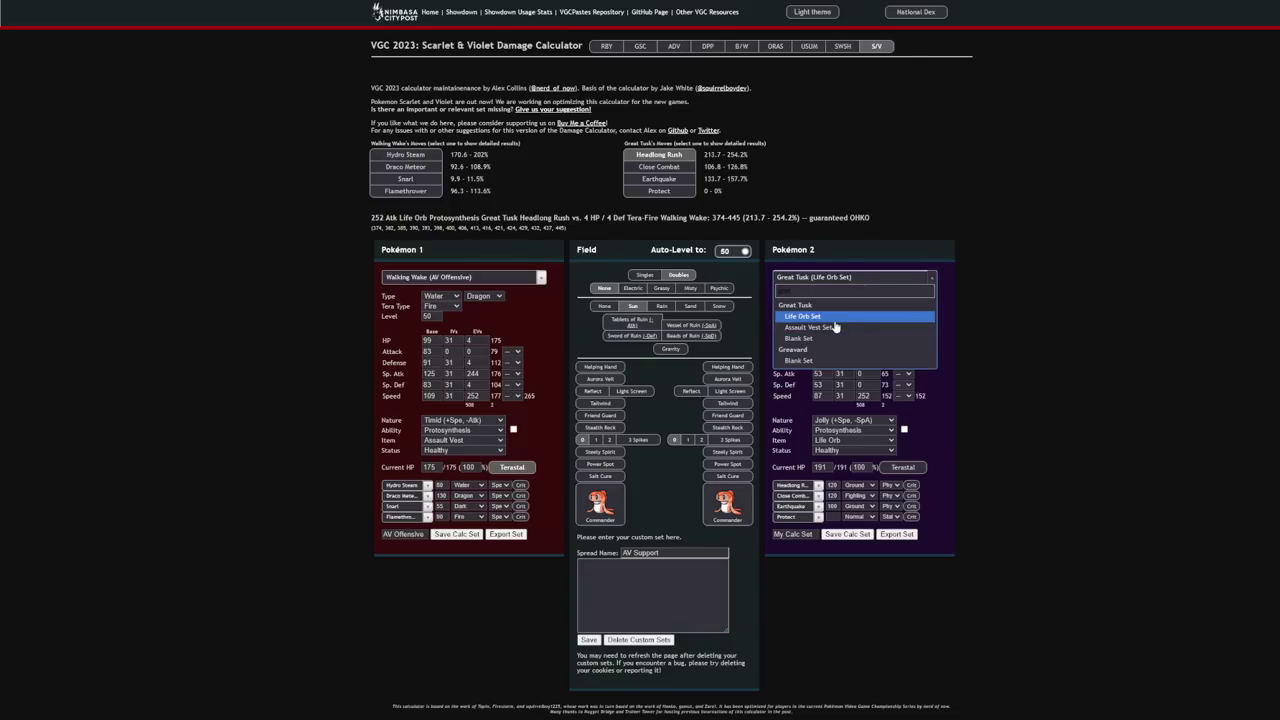
{"action": "left_click", "coordinate": [835, 327]}
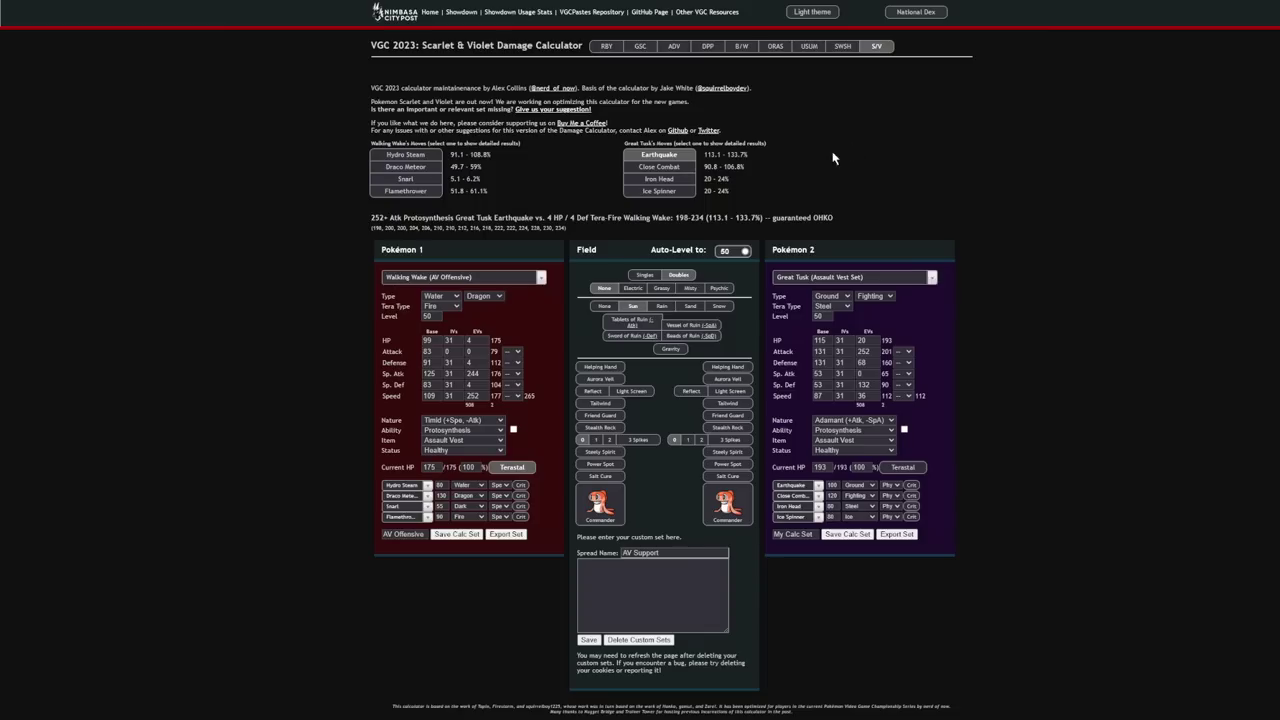
Show the Hydro Steam result against Great Tusk with Walking Wake's Tera Type changed to Water and Terastallization active
{"action": "left_click", "coordinate": [397, 155]}
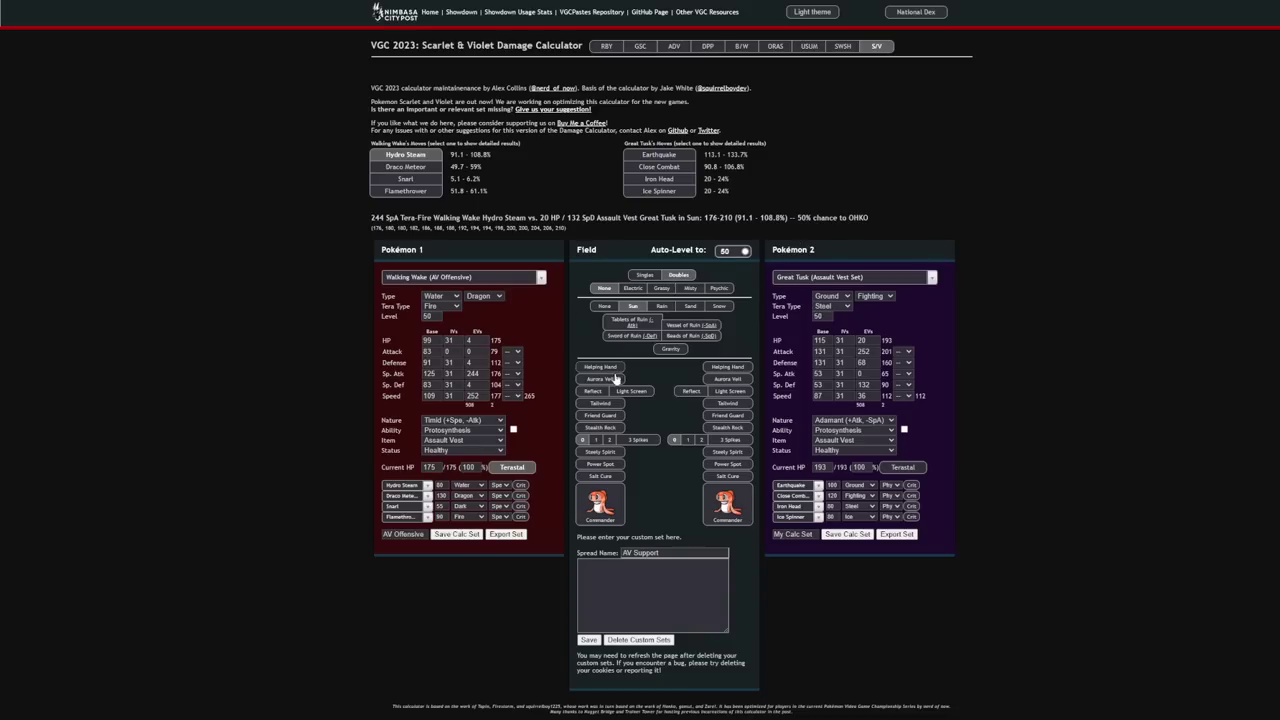
{"action": "left_click", "coordinate": [512, 467]}
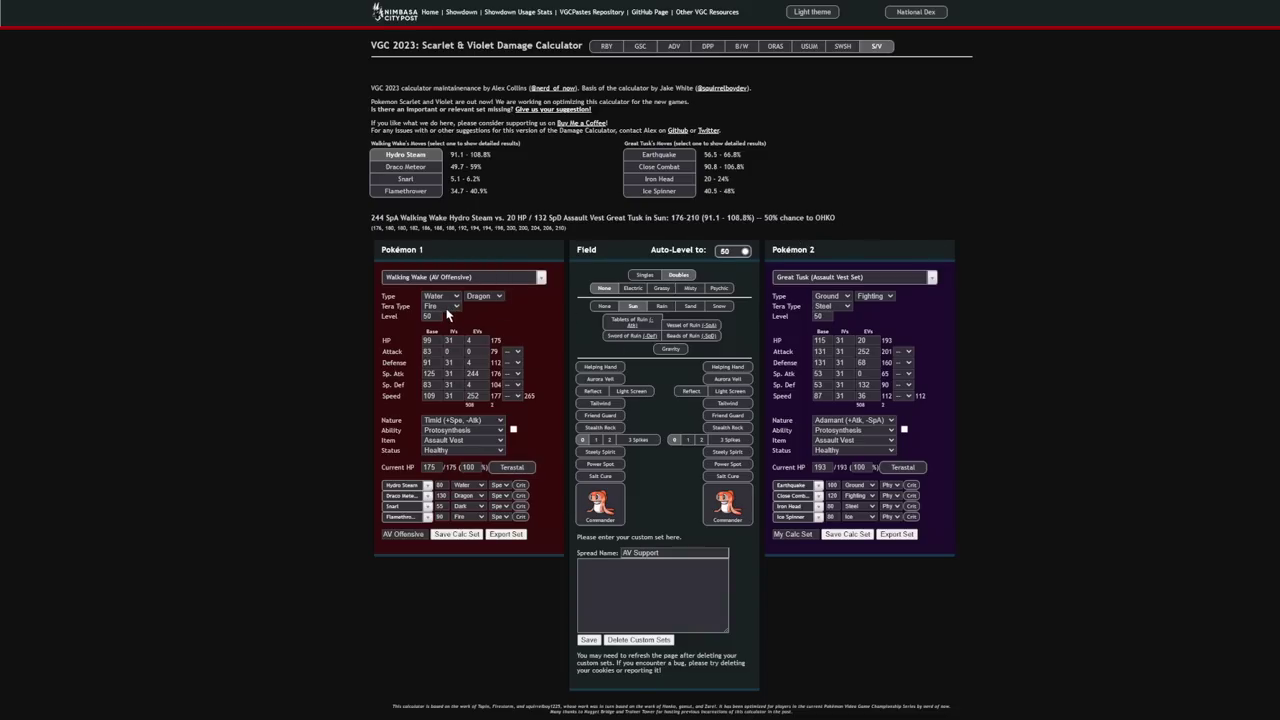
{"action": "left_click", "coordinate": [447, 378]}
{"action": "left_click", "coordinate": [511, 467]}
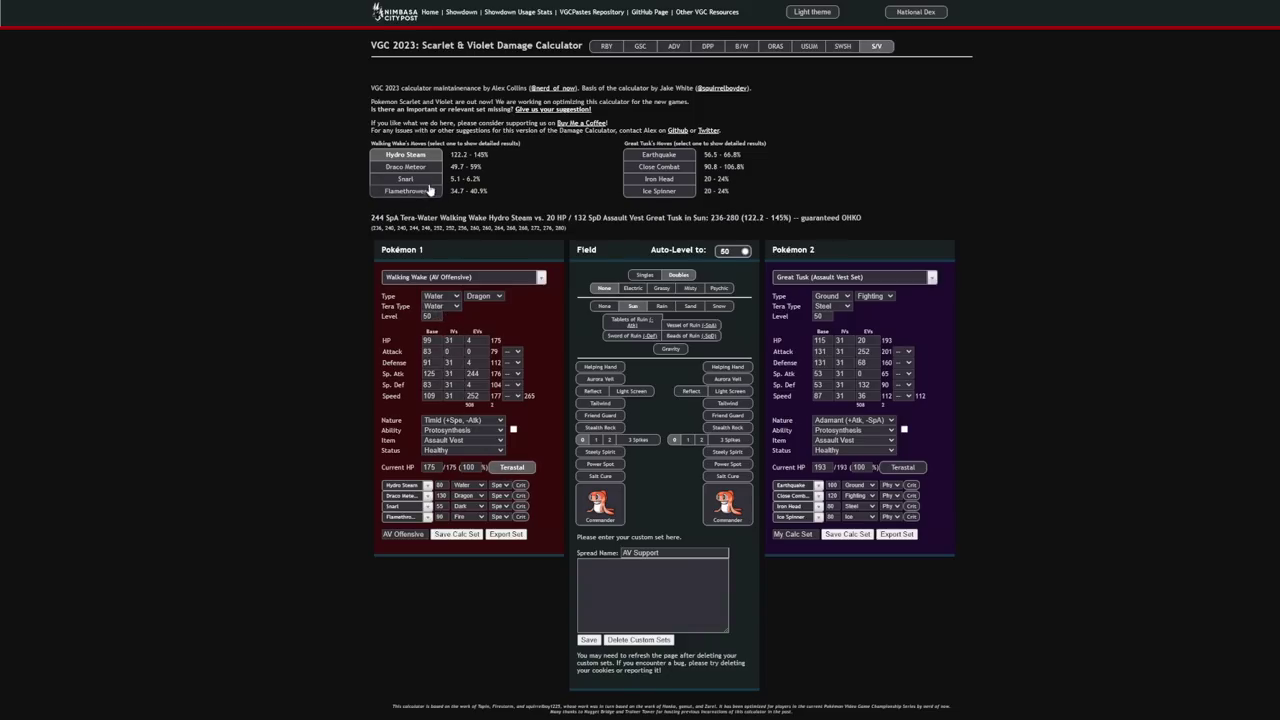
{"action": "left_click", "coordinate": [541, 159]}
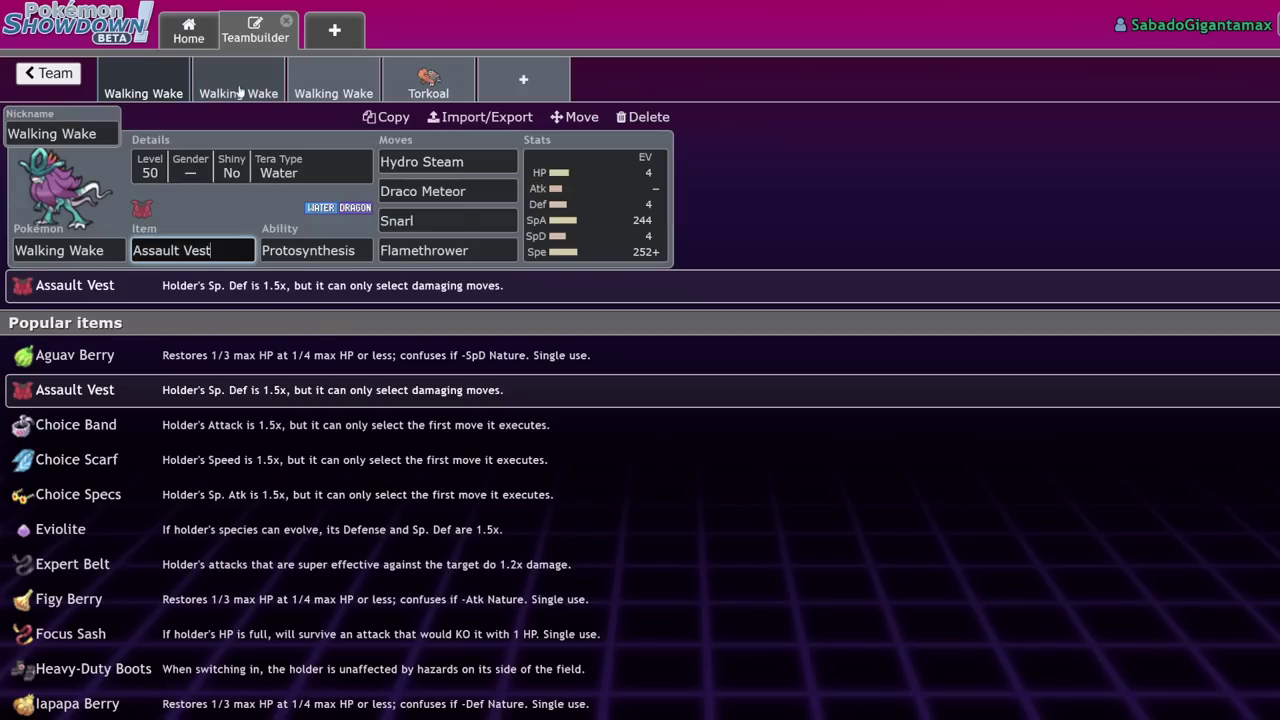
Return to the Showdown teambuilder, compare the Walking Wake sets and open the second one's EV spread
{"action": "left_click", "coordinate": [285, 94]}
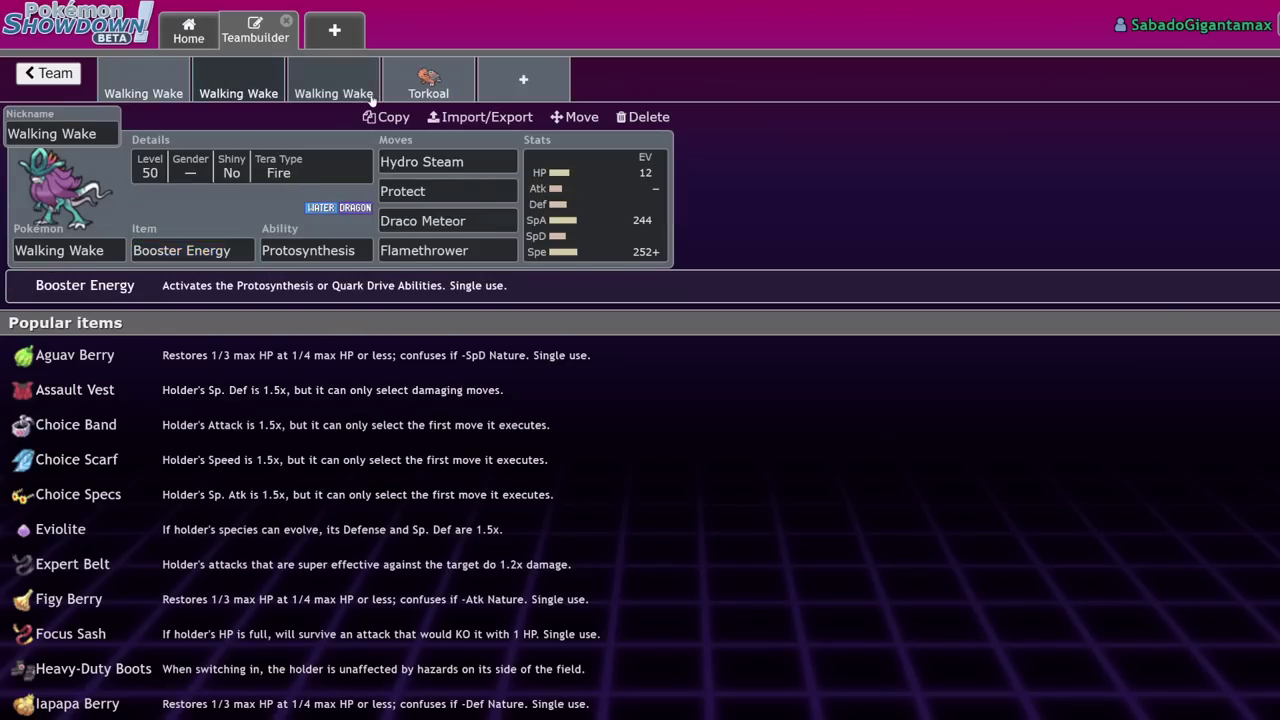
{"action": "left_click", "coordinate": [292, 94]}
{"action": "left_click", "coordinate": [170, 94]}
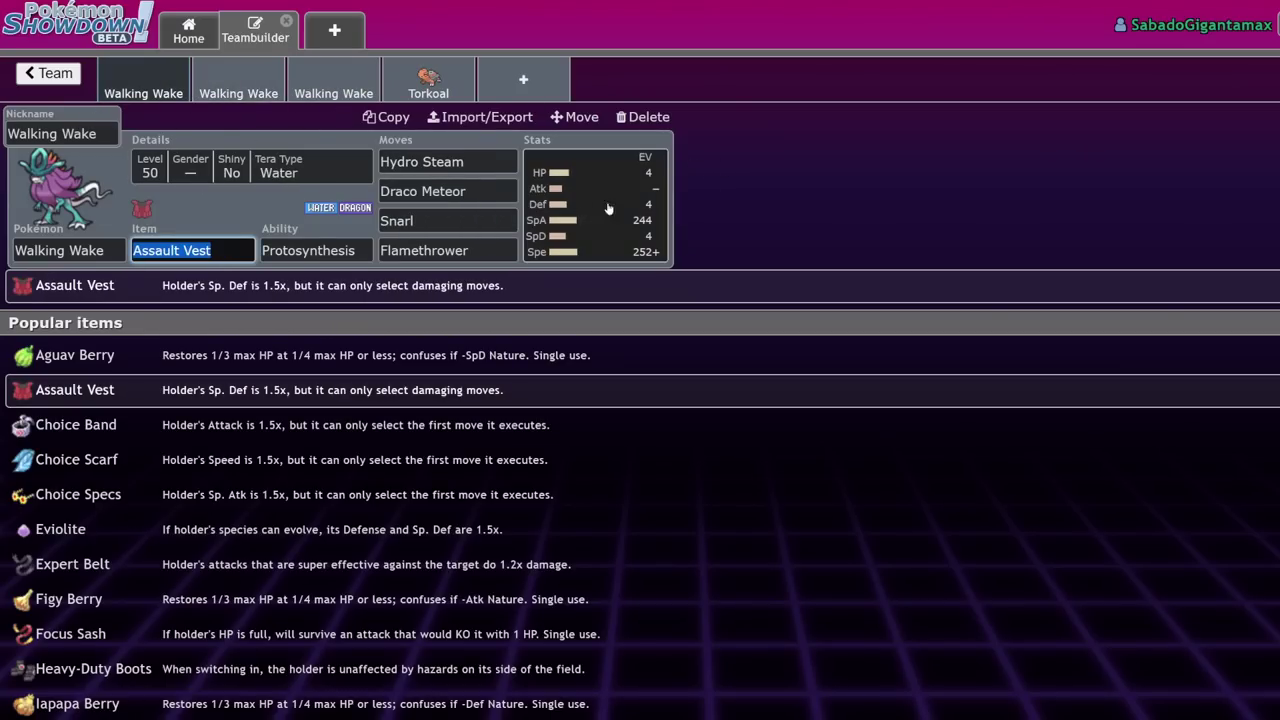
{"action": "left_click", "coordinate": [250, 82]}
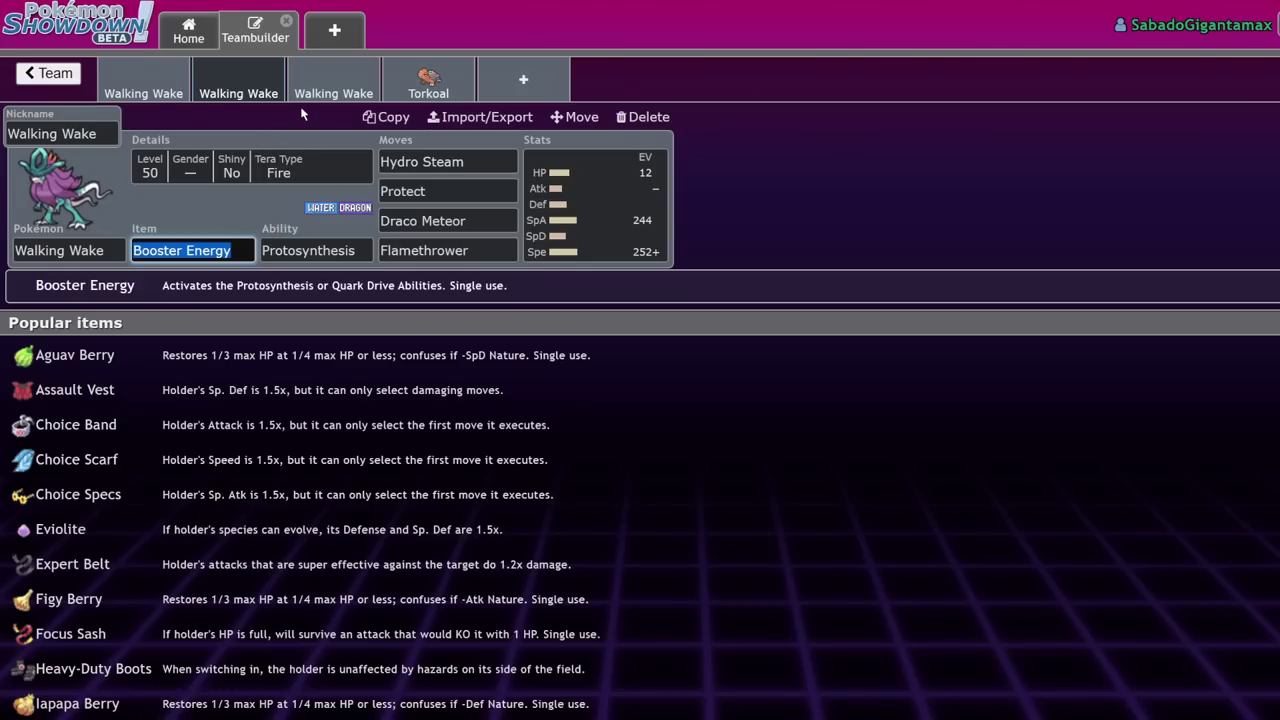
{"action": "left_click", "coordinate": [310, 94]}
{"action": "left_click", "coordinate": [251, 94]}
{"action": "left_click", "coordinate": [645, 190]}
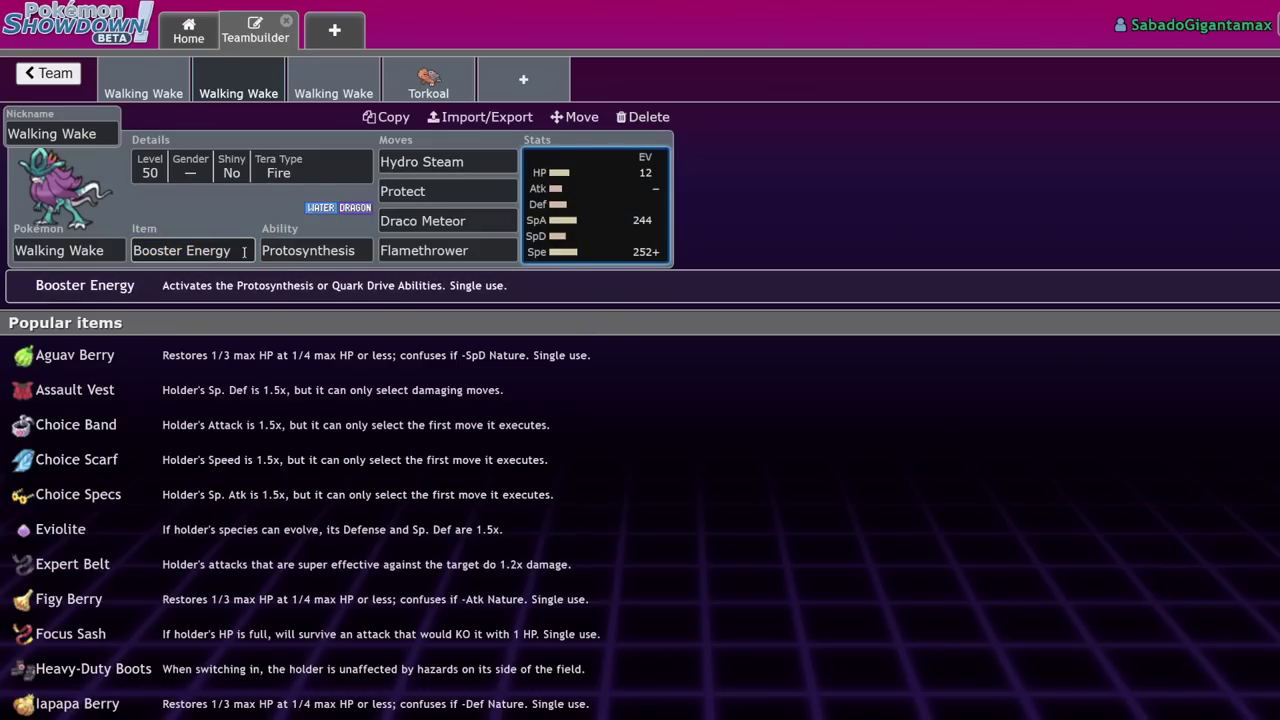
Set the second Walking Wake's item back to Booster Energy after displacing it, and review its EV spread
{"action": "left_click", "coordinate": [190, 250]}
{"action": "left_click_drag", "start_coordinate": [37, 254], "coordinate": [16, 252]}
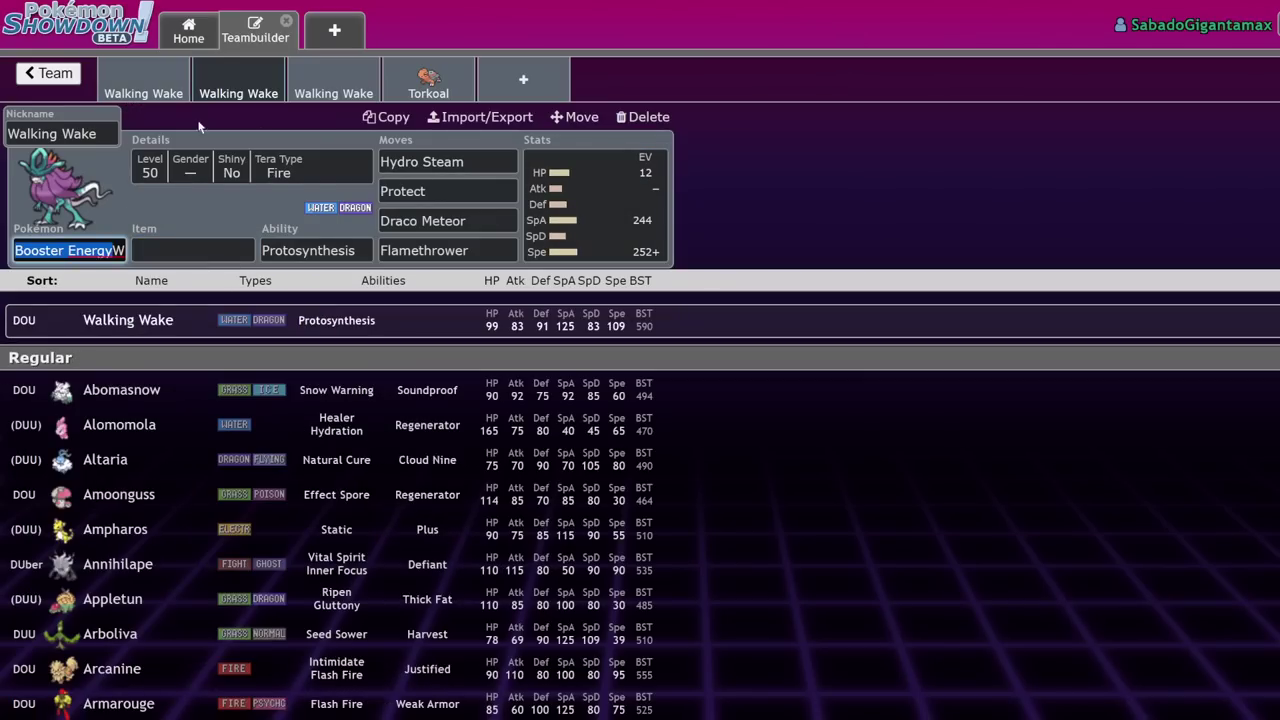
{"action": "left_click", "coordinate": [47, 73]}
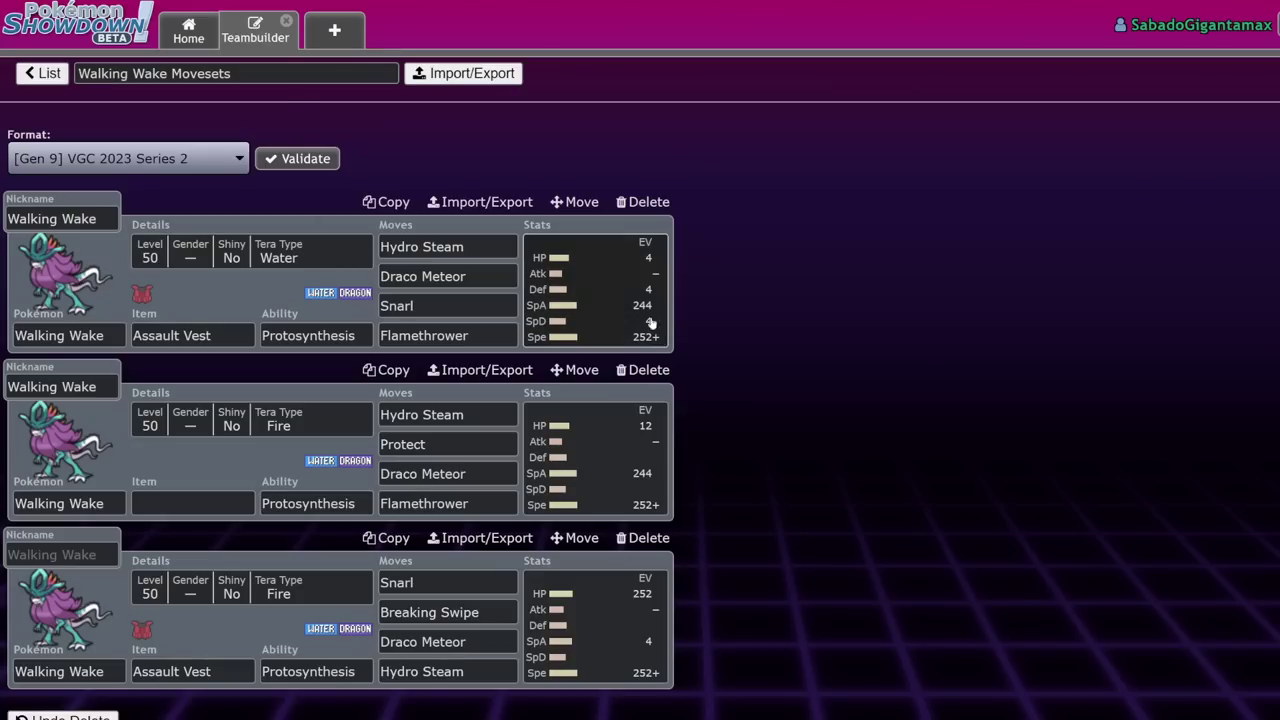
{"action": "left_click", "coordinate": [193, 503]}
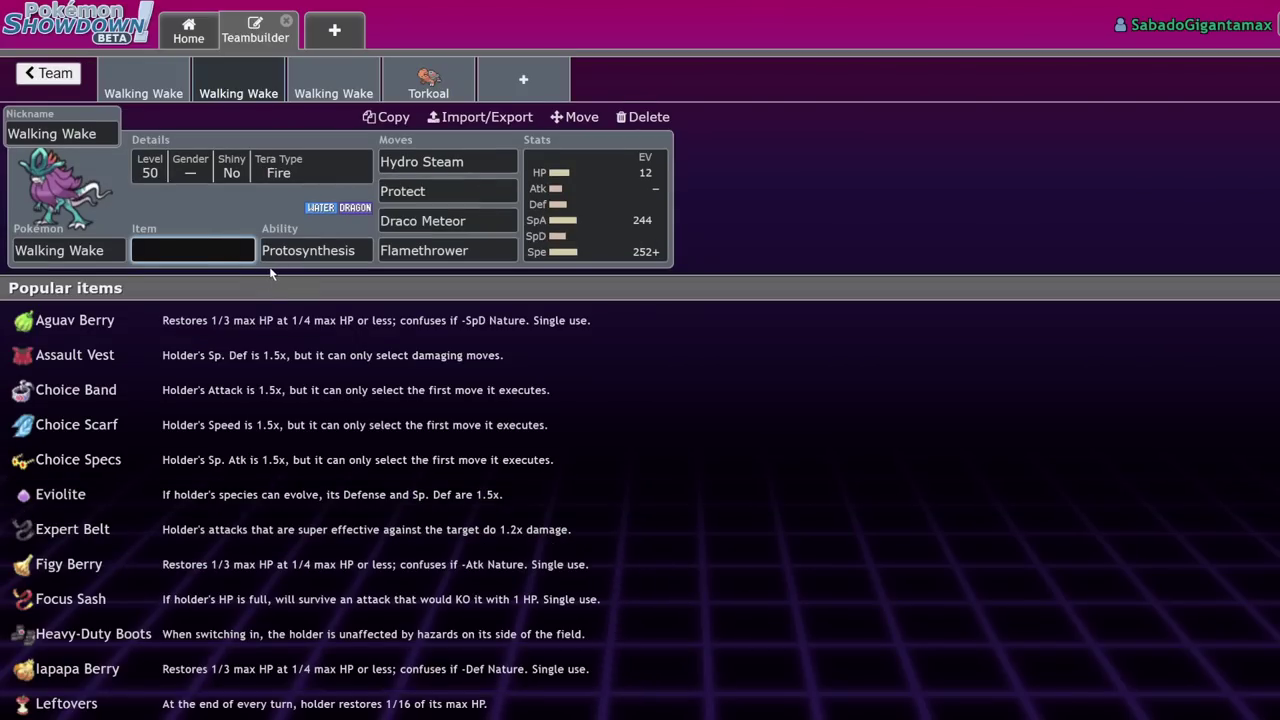
{"action": "type", "text": "boo"}
{"action": "key", "text": "Return"}
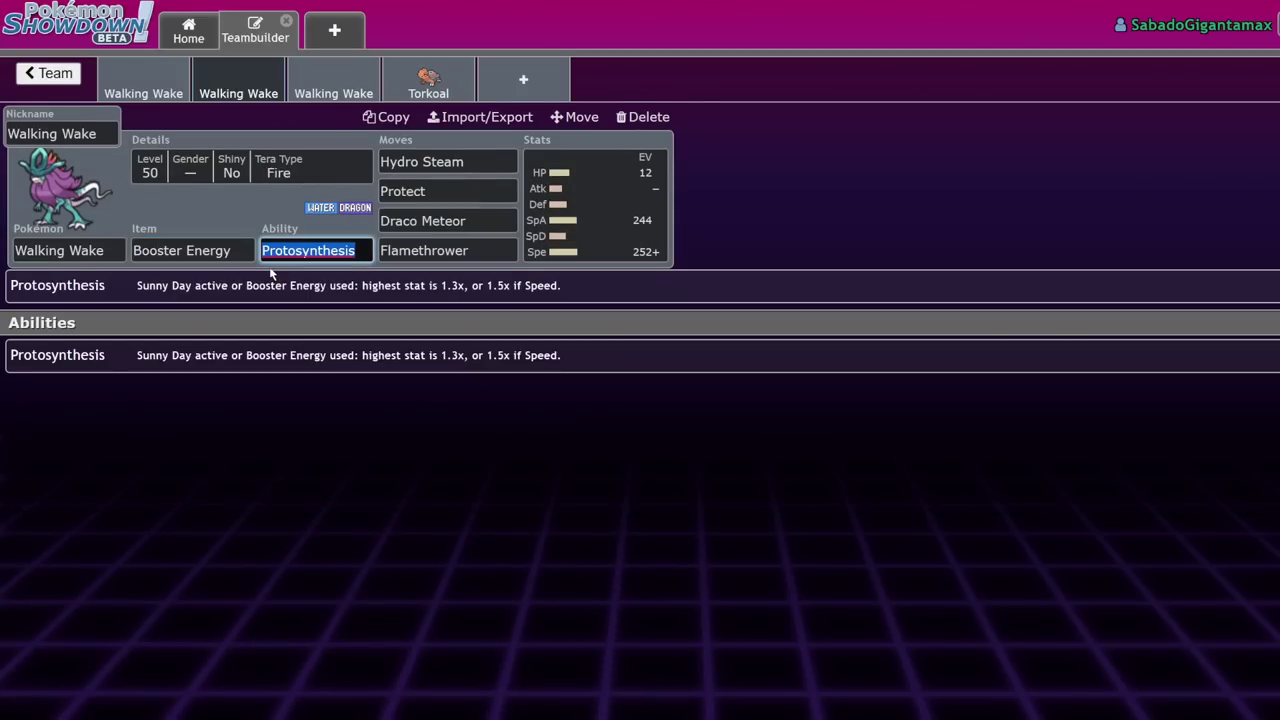
{"action": "left_click", "coordinate": [631, 203]}
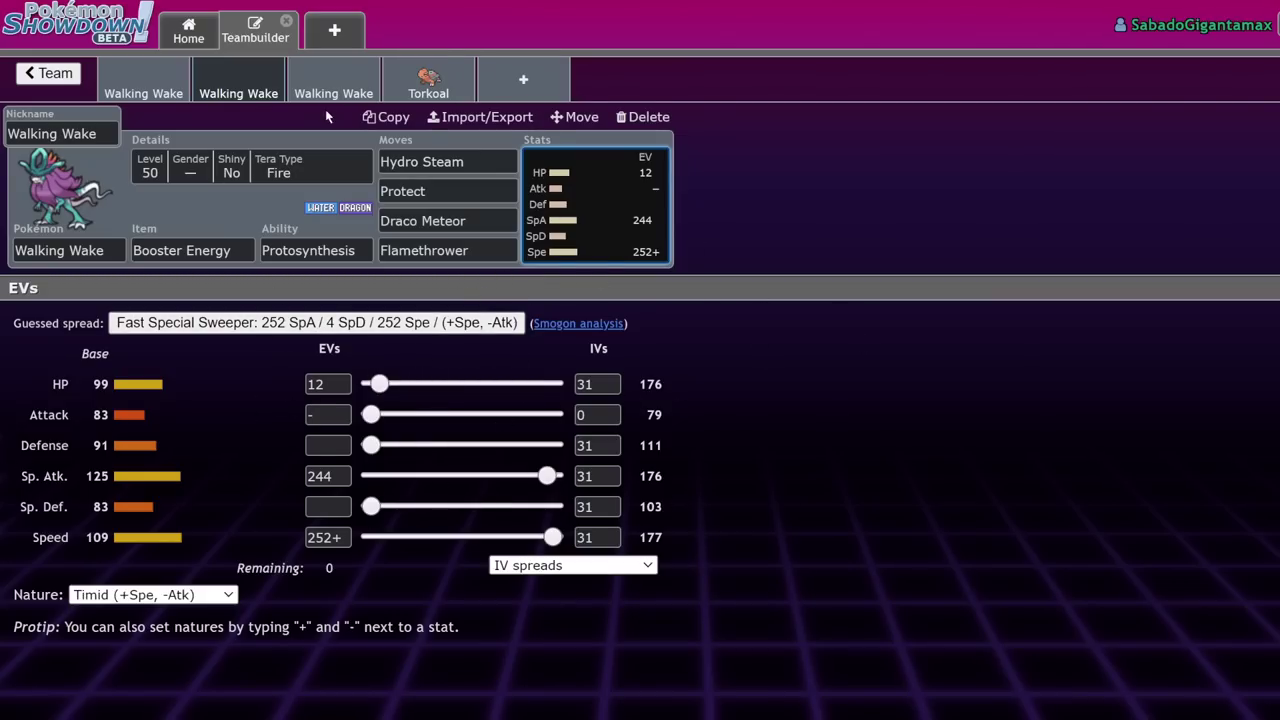
Try Life Orb as the second Walking Wake's item and change it back to Booster Energy
{"action": "left_click", "coordinate": [246, 257]}
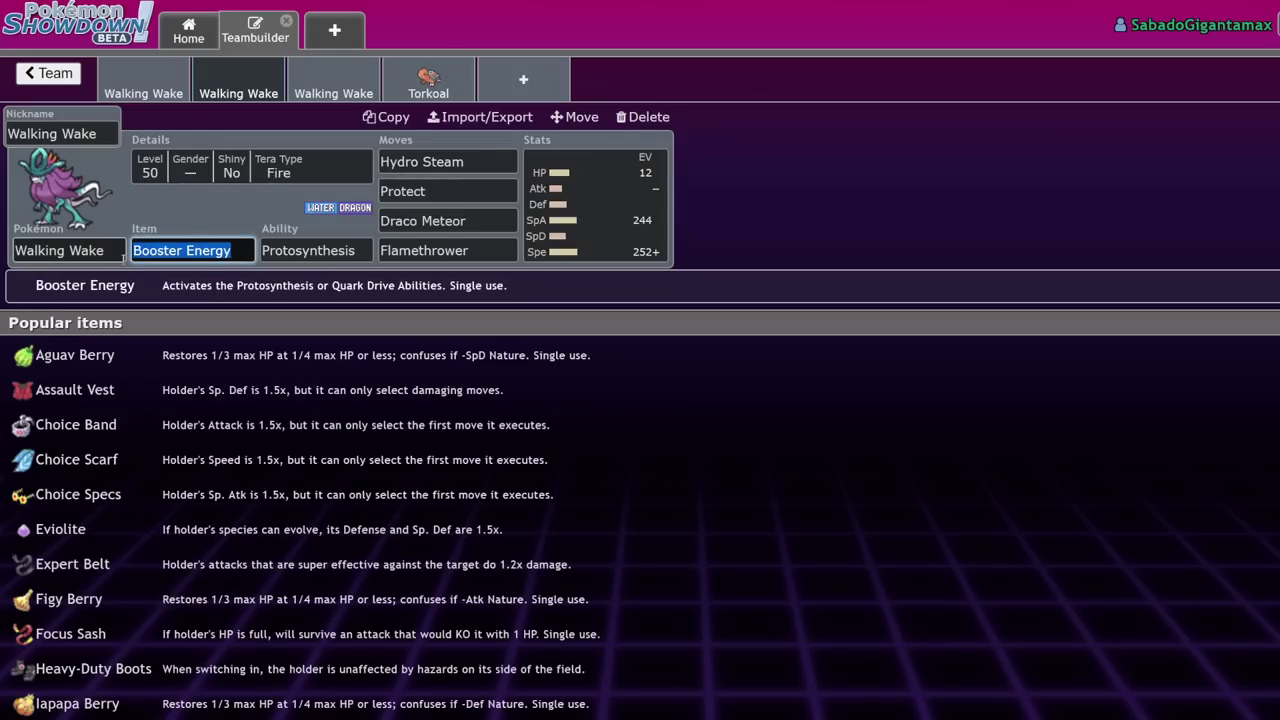
{"action": "key", "text": "BackSpace"}
{"action": "type", "text": "life"}
{"action": "key", "text": "Return"}
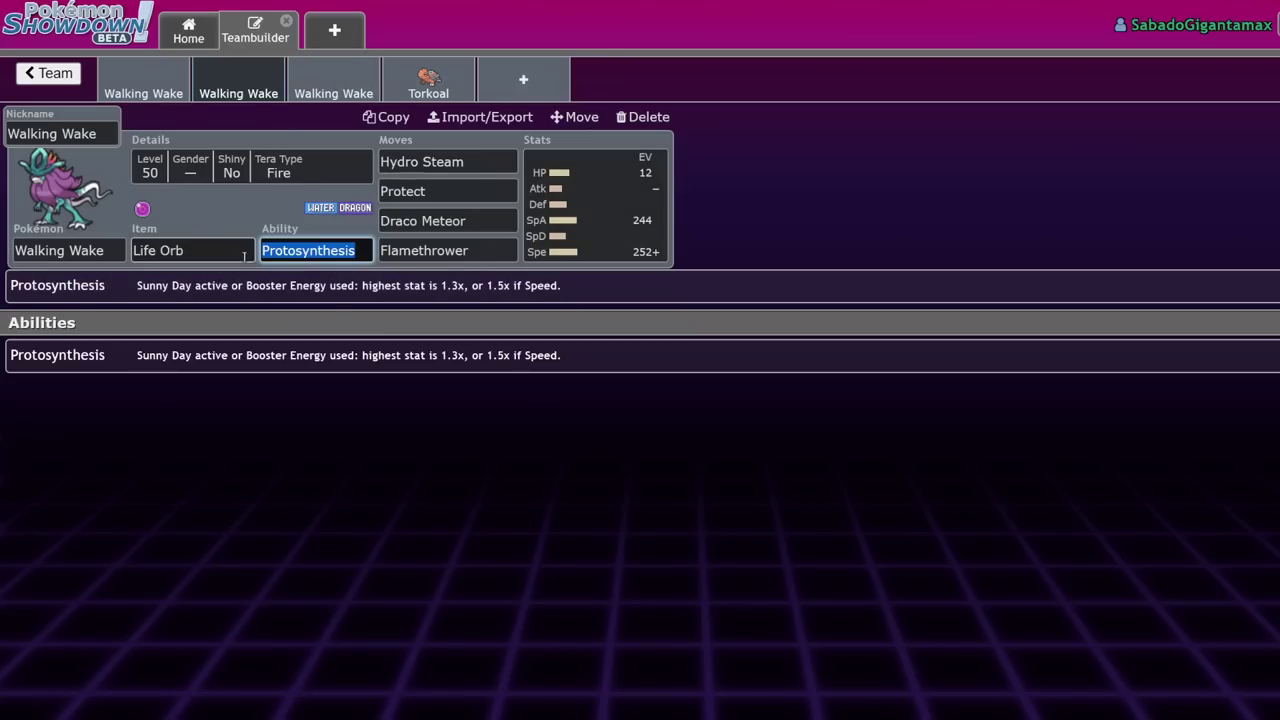
{"action": "left_click_drag", "start_coordinate": [184, 250], "coordinate": [115, 255]}
{"action": "type", "text": "bo"}
{"action": "key", "text": "Return"}
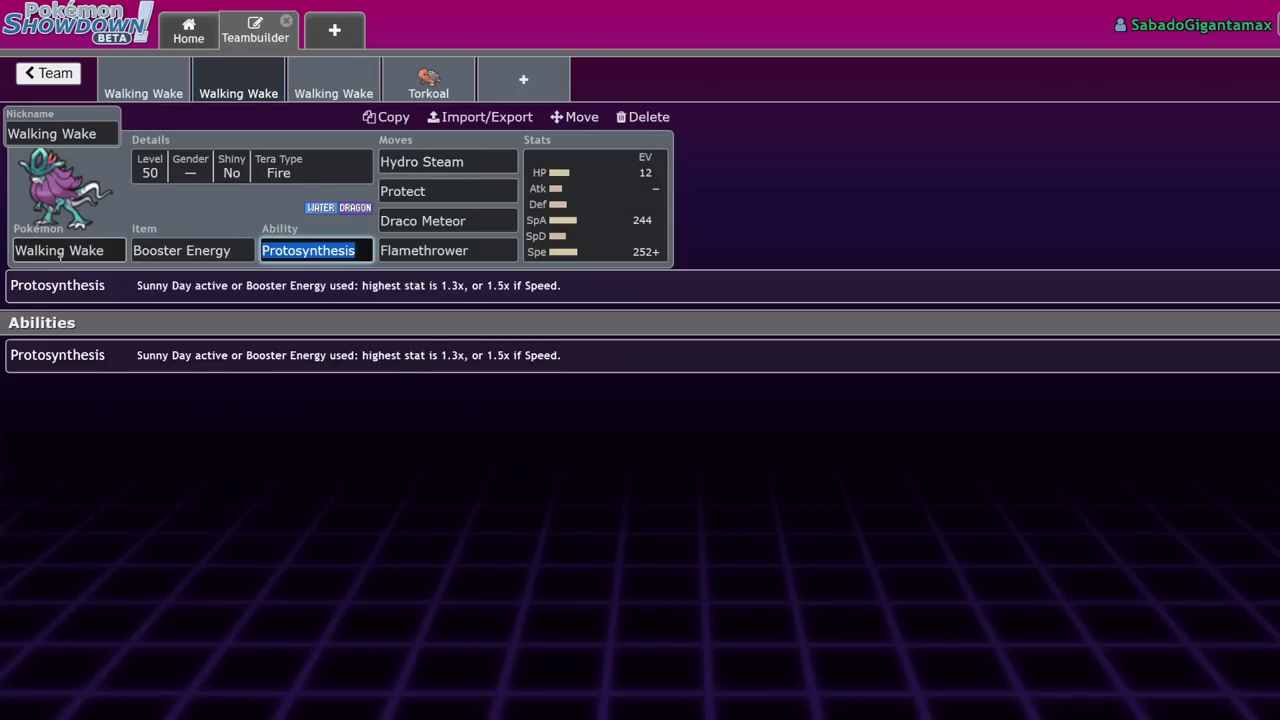
Compare the EV spreads of the second and first Walking Wake sets
{"action": "left_click", "coordinate": [634, 220]}
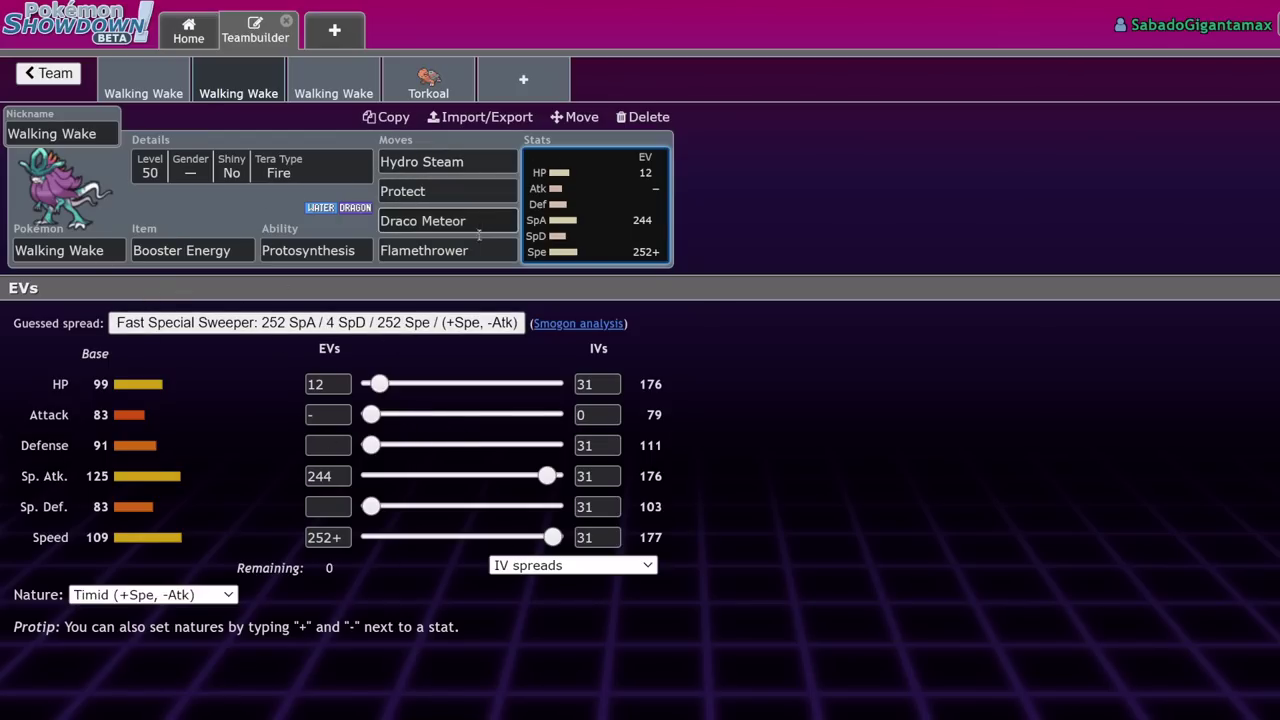
{"action": "left_click", "coordinate": [110, 95]}
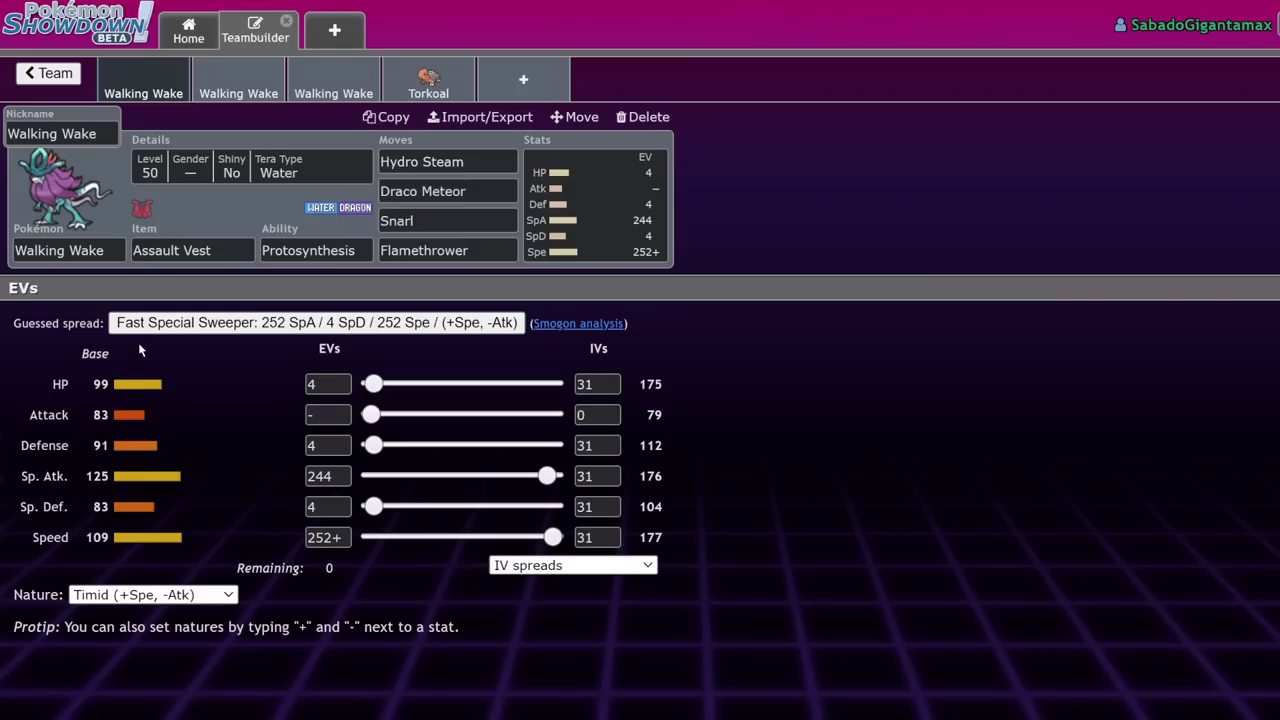
{"action": "left_click", "coordinate": [252, 85]}
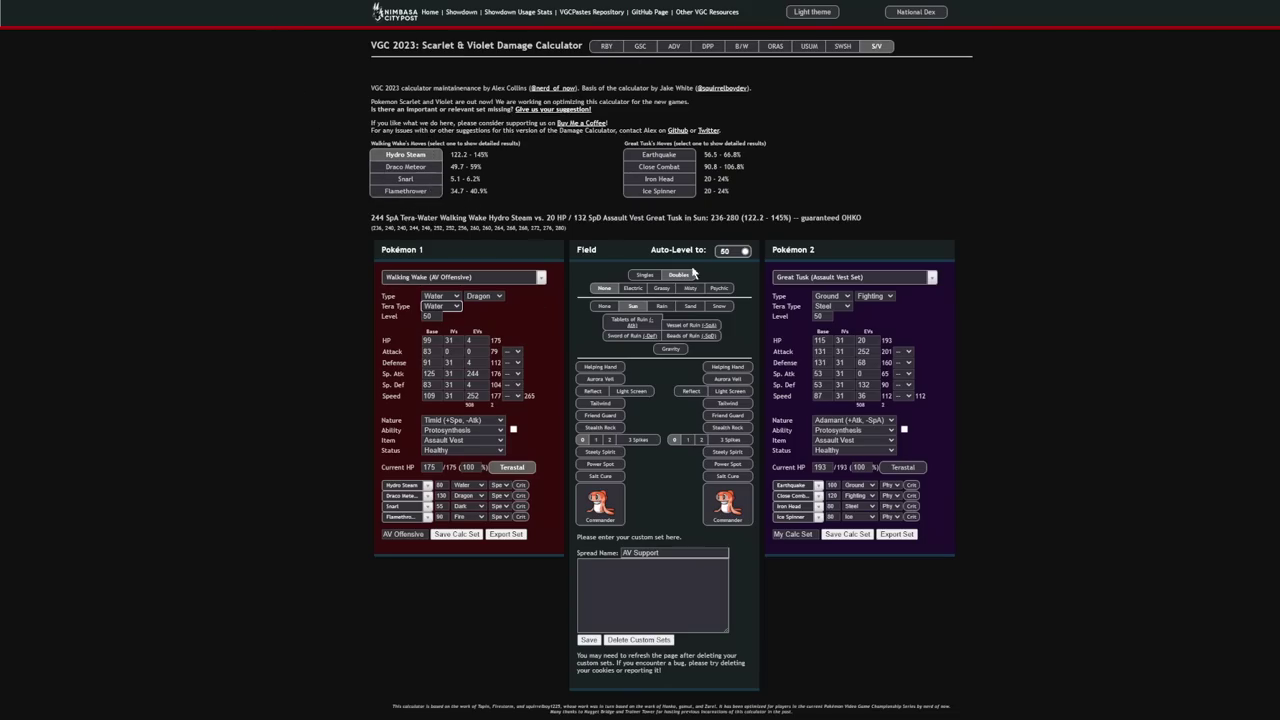
Load Brute Bonnet's Loaded Dice Tera Poison set as the opposing Pokémon and try Fairy as Walking Wake's Tera type
{"action": "left_click", "coordinate": [826, 279]}
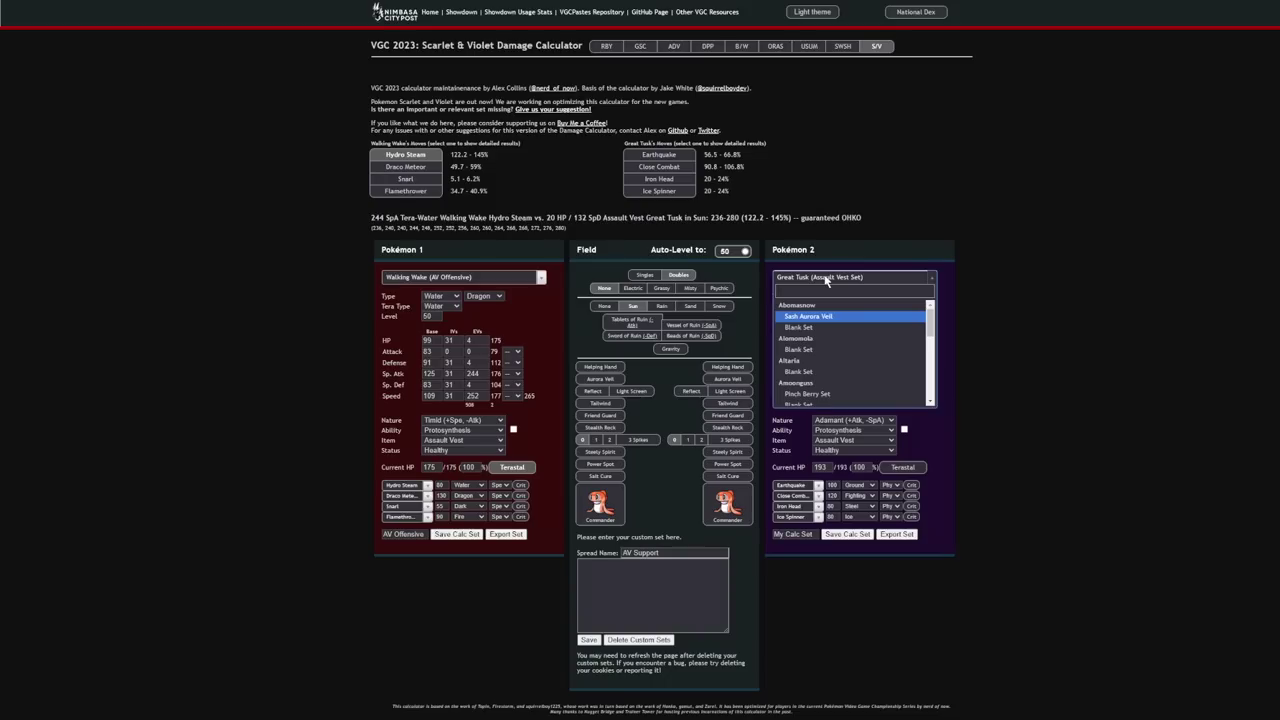
{"action": "type", "text": "bru"}
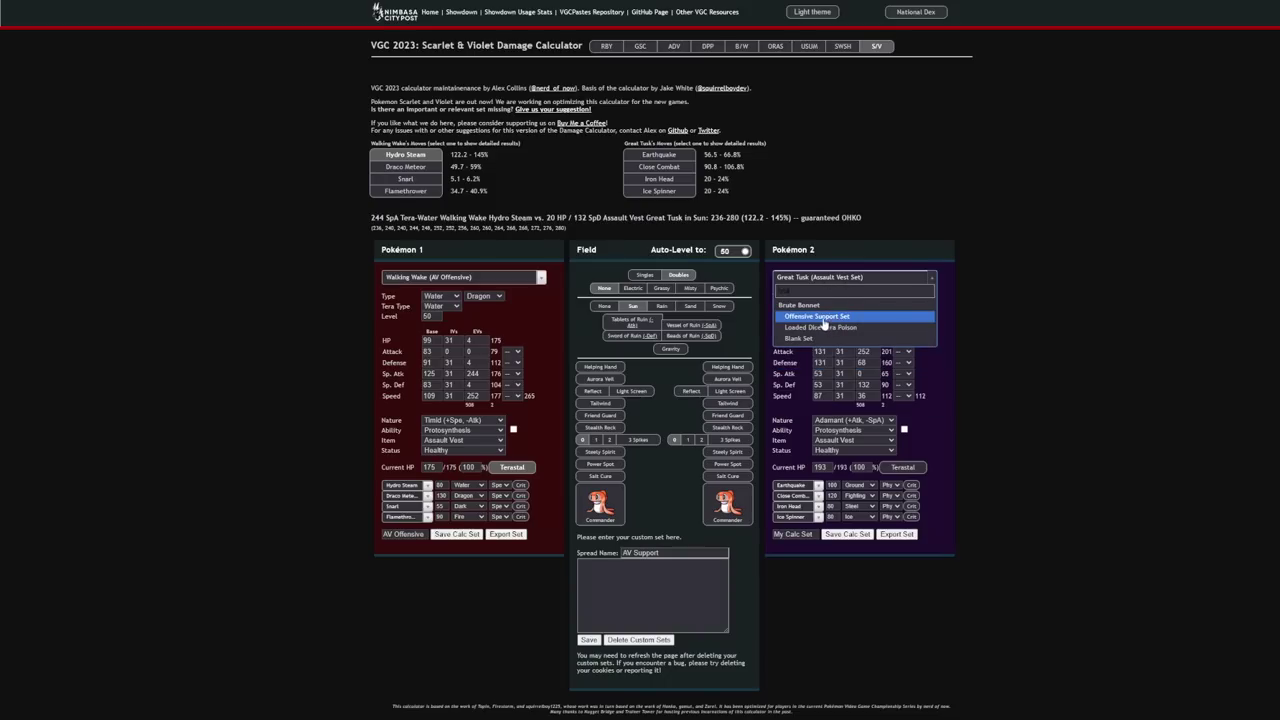
{"action": "left_click", "coordinate": [820, 327]}
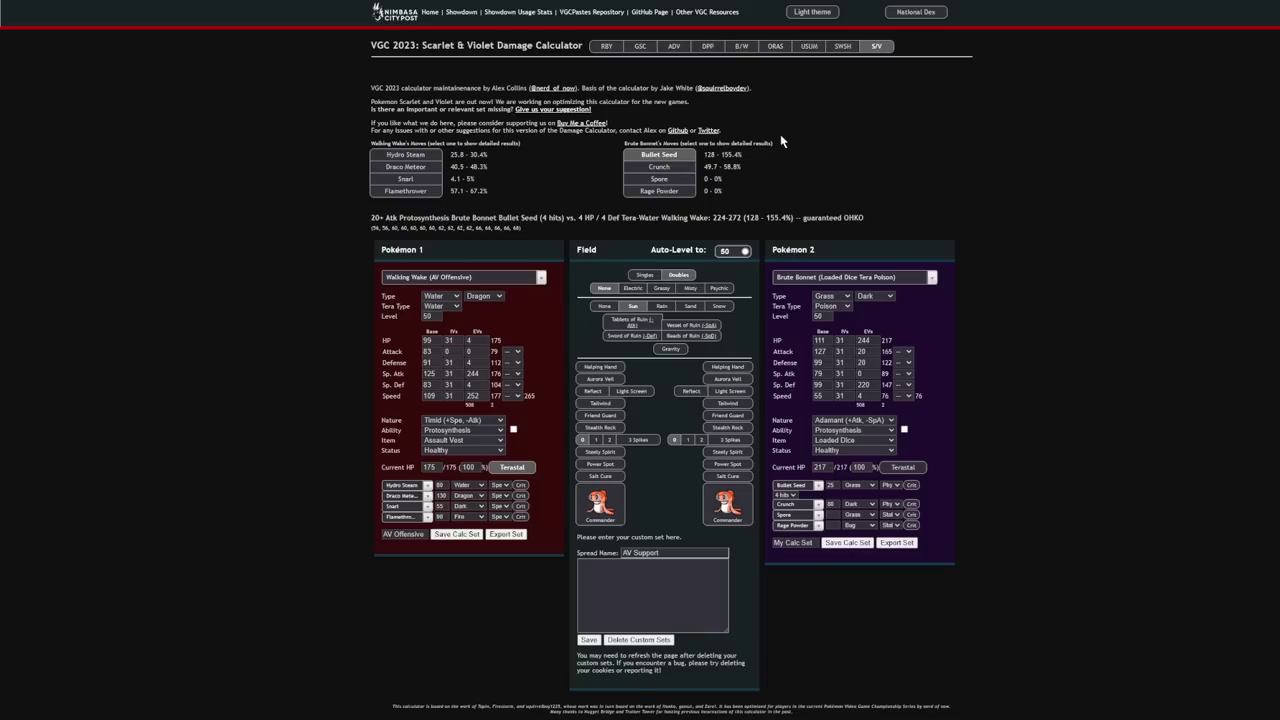
{"action": "left_click", "coordinate": [445, 308]}
{"action": "left_click", "coordinate": [453, 467]}
Load Walking Wake's Booster Energy Speed set and activate its Fire Terastallization
{"action": "left_click", "coordinate": [447, 280]}
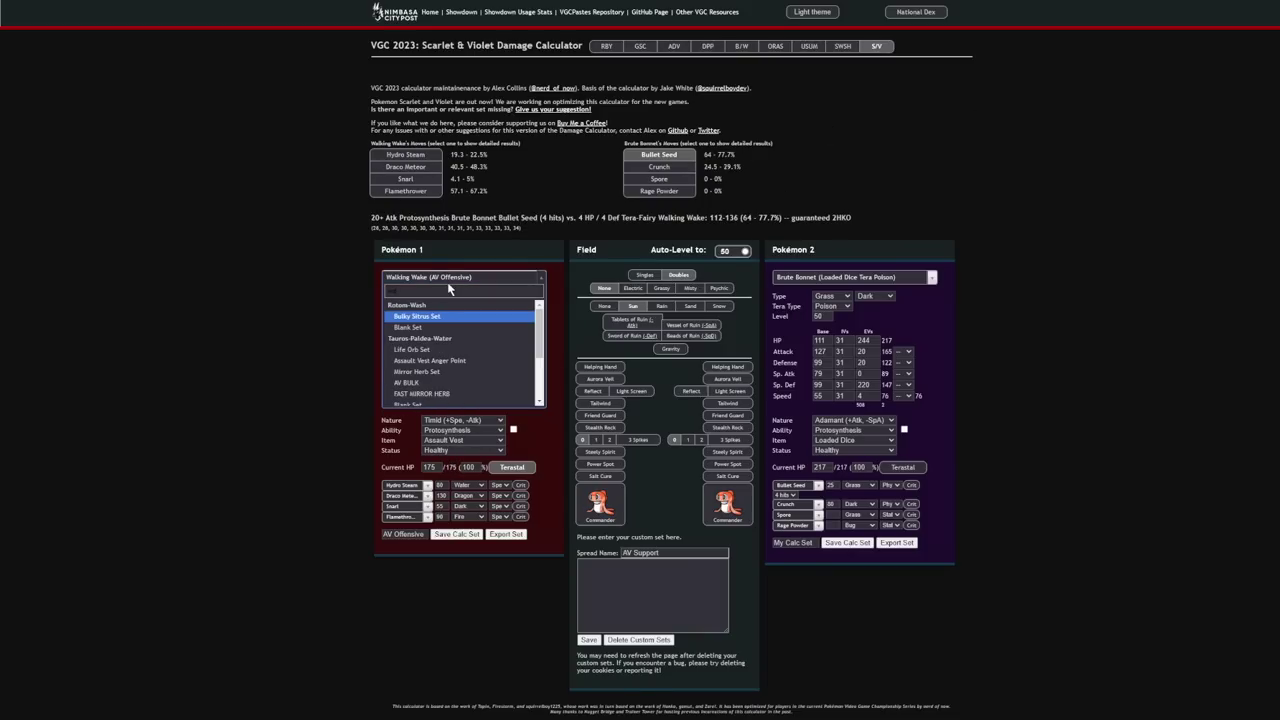
{"action": "type", "text": "wal"}
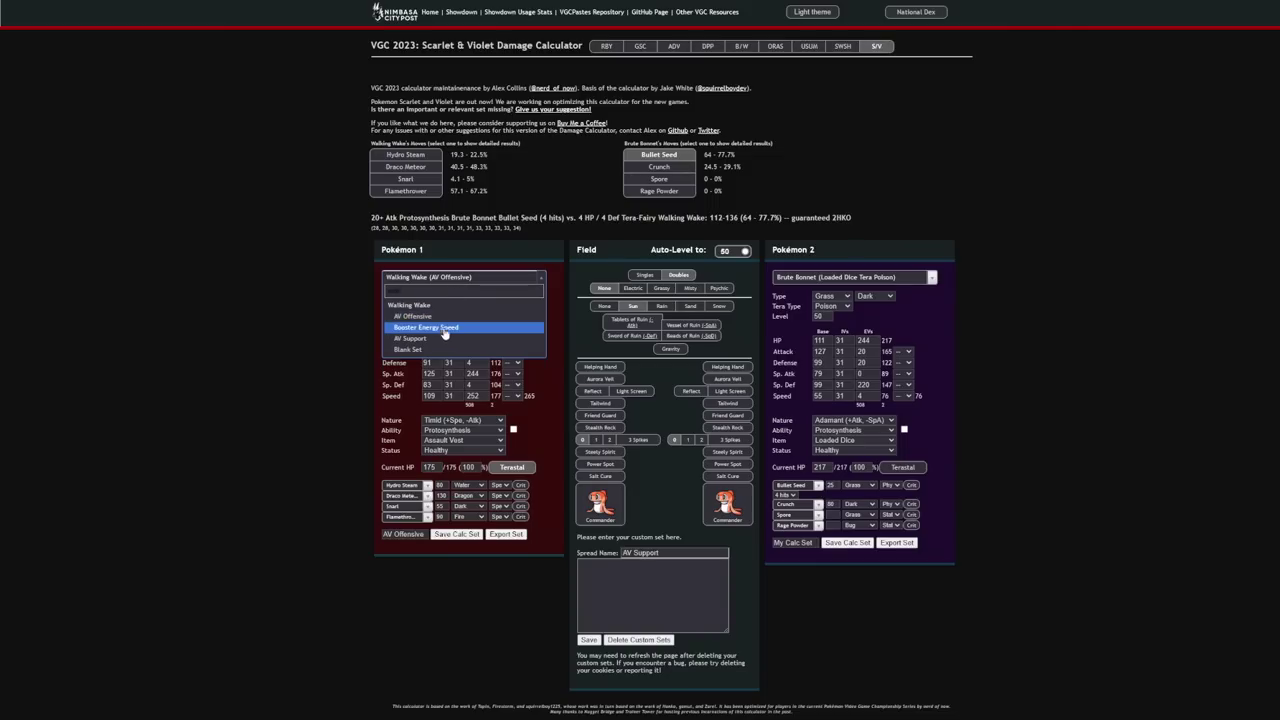
{"action": "left_click", "coordinate": [442, 329]}
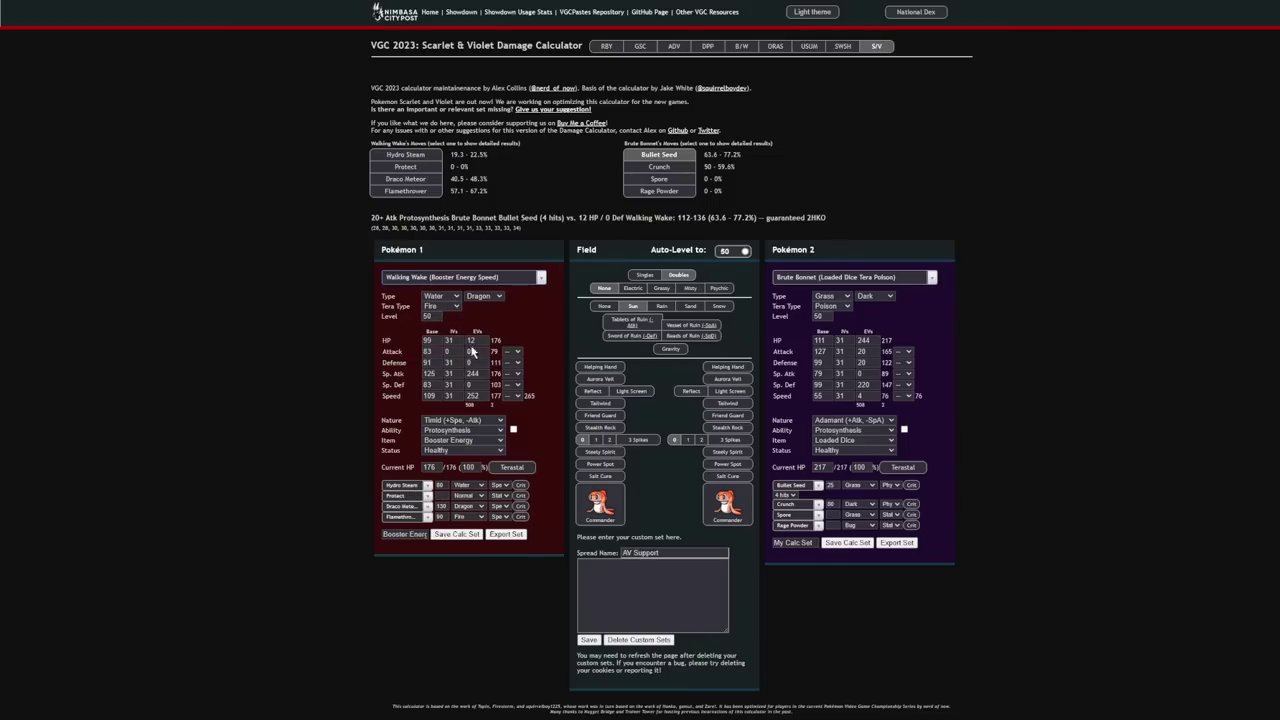
{"action": "left_click", "coordinate": [512, 467]}
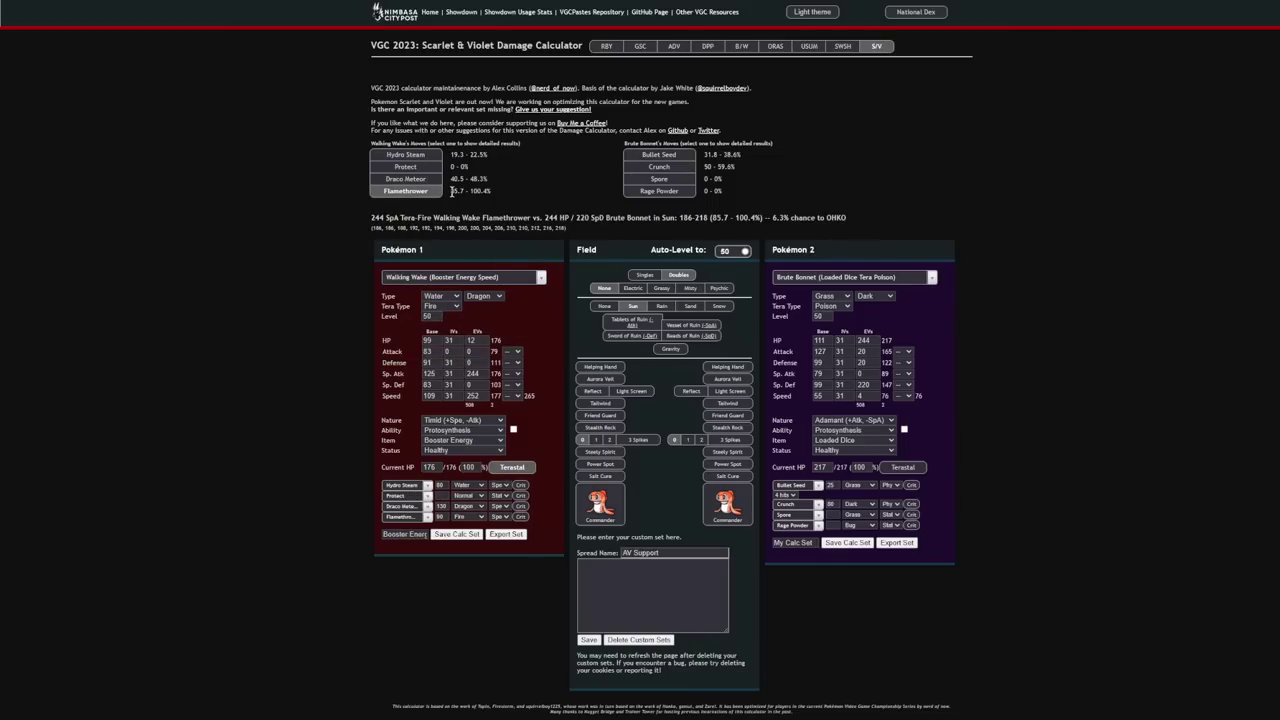
Set Walking Wake's item to Life Orb and check its Draco Meteor damage against Brute Bonnet
{"action": "left_click", "coordinate": [554, 197]}
{"action": "key", "text": "l"}
{"action": "key", "text": "l"}
{"action": "key", "text": "i"}
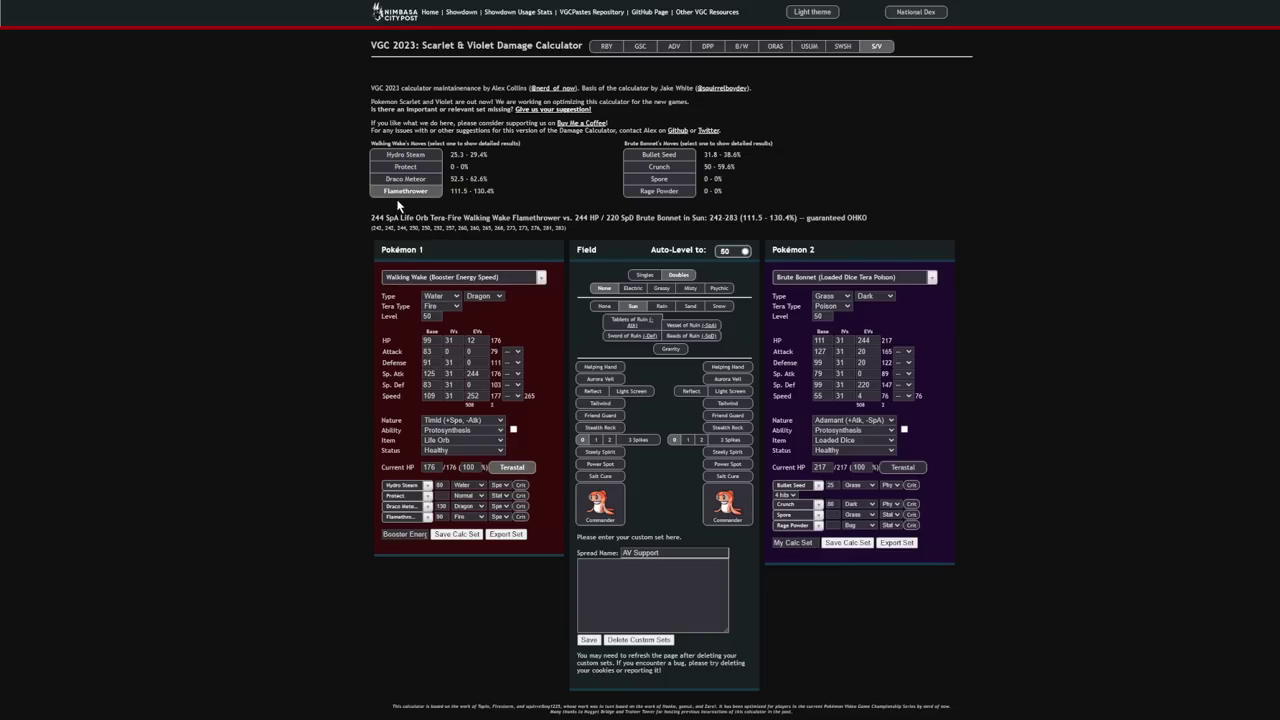
{"action": "left_click", "coordinate": [426, 180]}
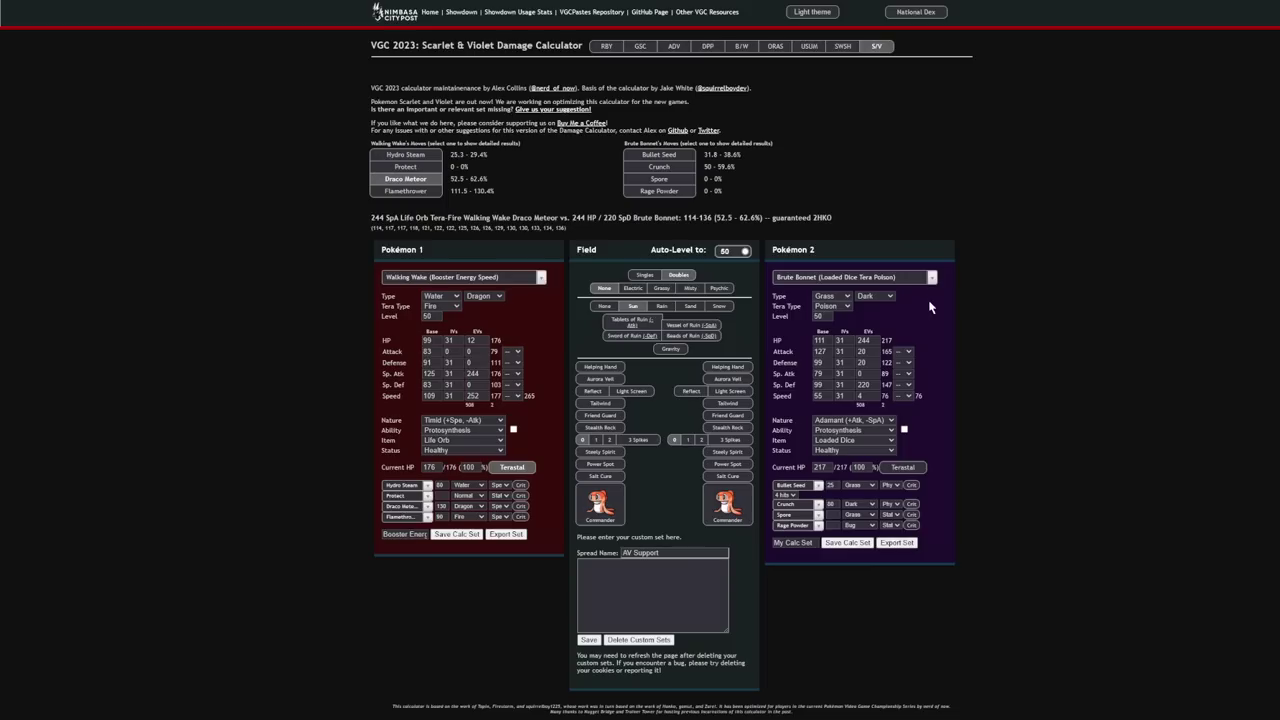
Load Iron Bundle's Specs Set as the opposing Pokémon and check Walking Wake's Draco Meteor and Flamethrower damage
{"action": "left_click", "coordinate": [880, 278]}
{"action": "type", "text": "iron"}
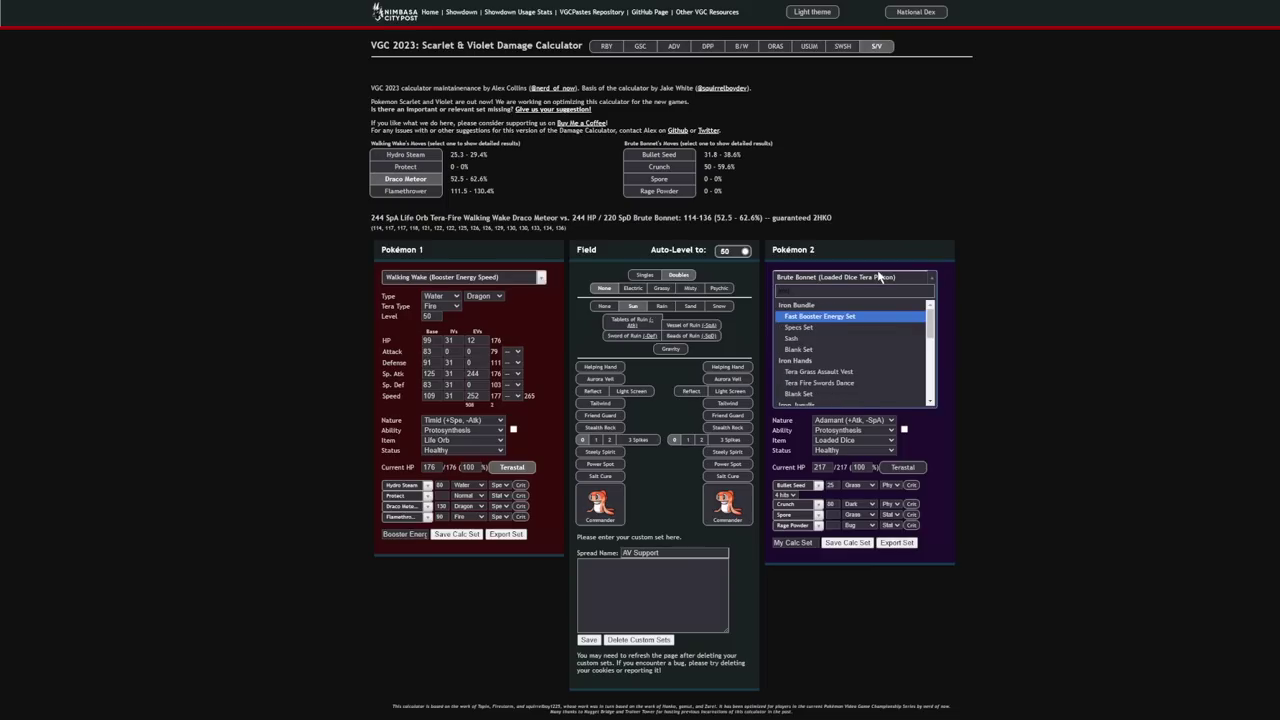
{"action": "left_click", "coordinate": [816, 328]}
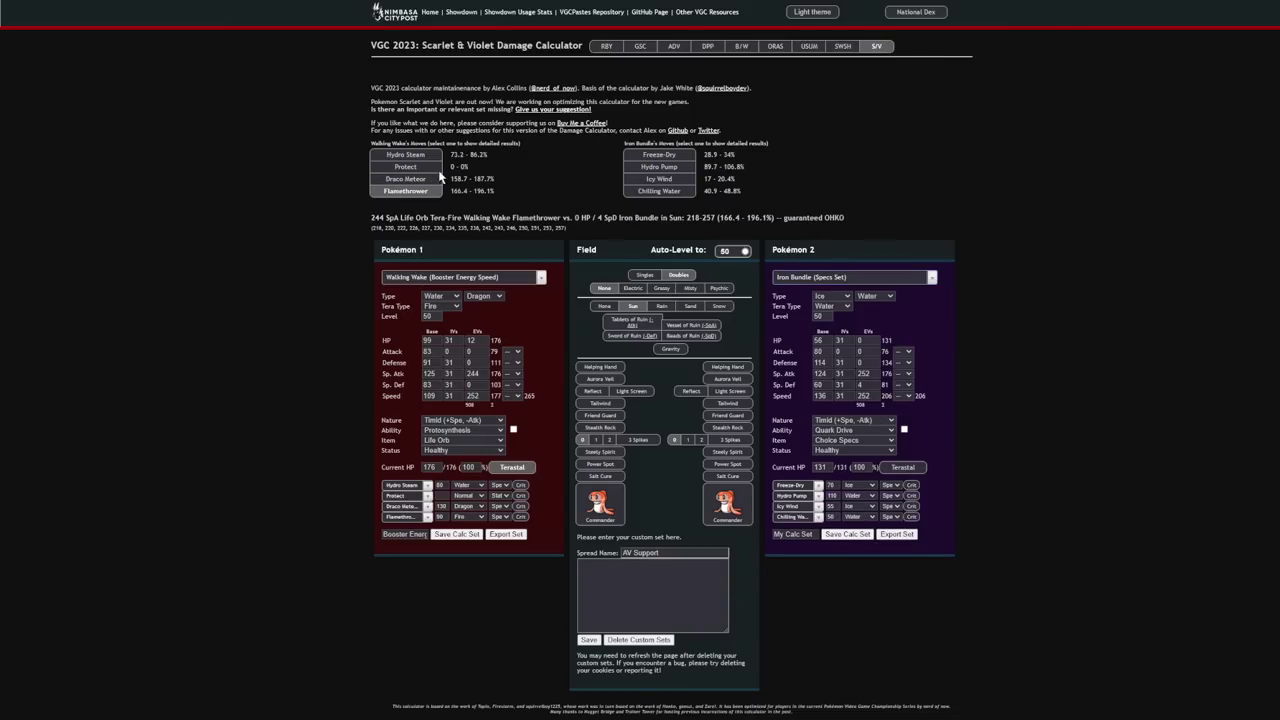
{"action": "left_click", "coordinate": [405, 178]}
{"action": "left_click", "coordinate": [408, 191]}
Compare Iron Bundle's Freeze-Dry and Hydro Pump damage against Walking Wake without Terastallization
{"action": "left_click", "coordinate": [690, 155]}
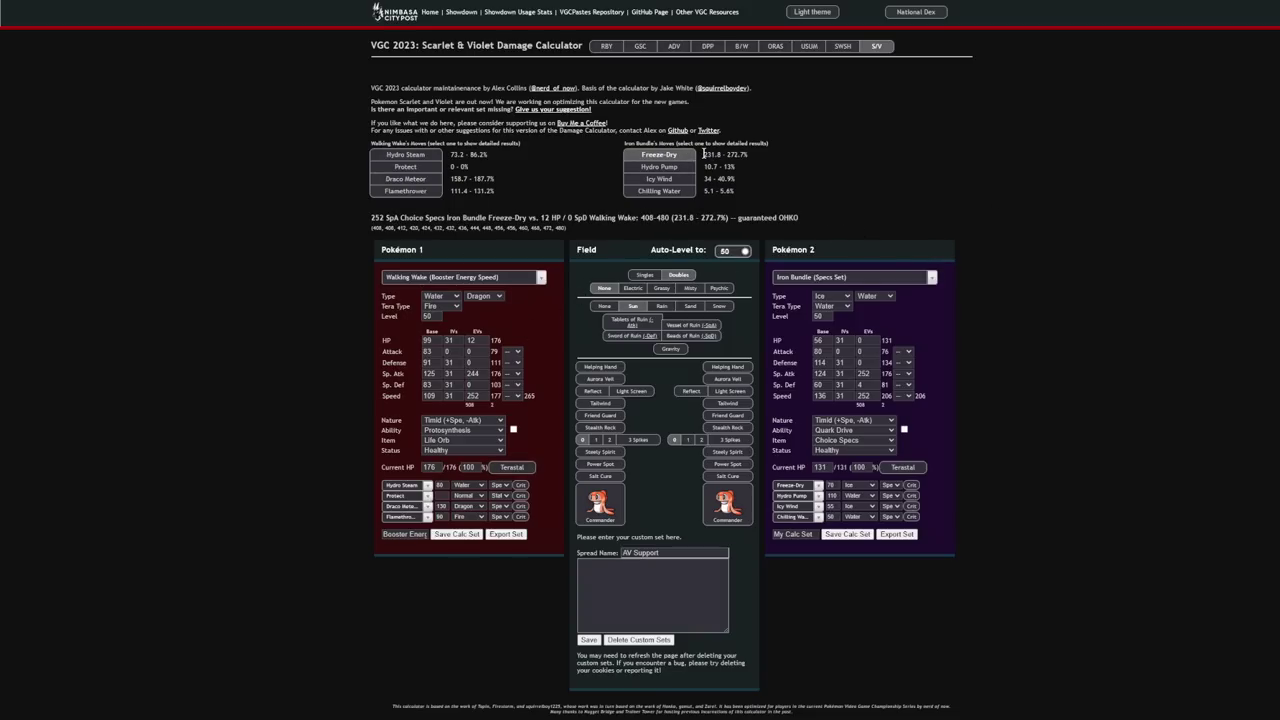
{"action": "left_click_drag", "start_coordinate": [702, 155], "coordinate": [750, 157]}
{"action": "left_click", "coordinate": [898, 172]}
{"action": "left_click", "coordinate": [649, 168]}
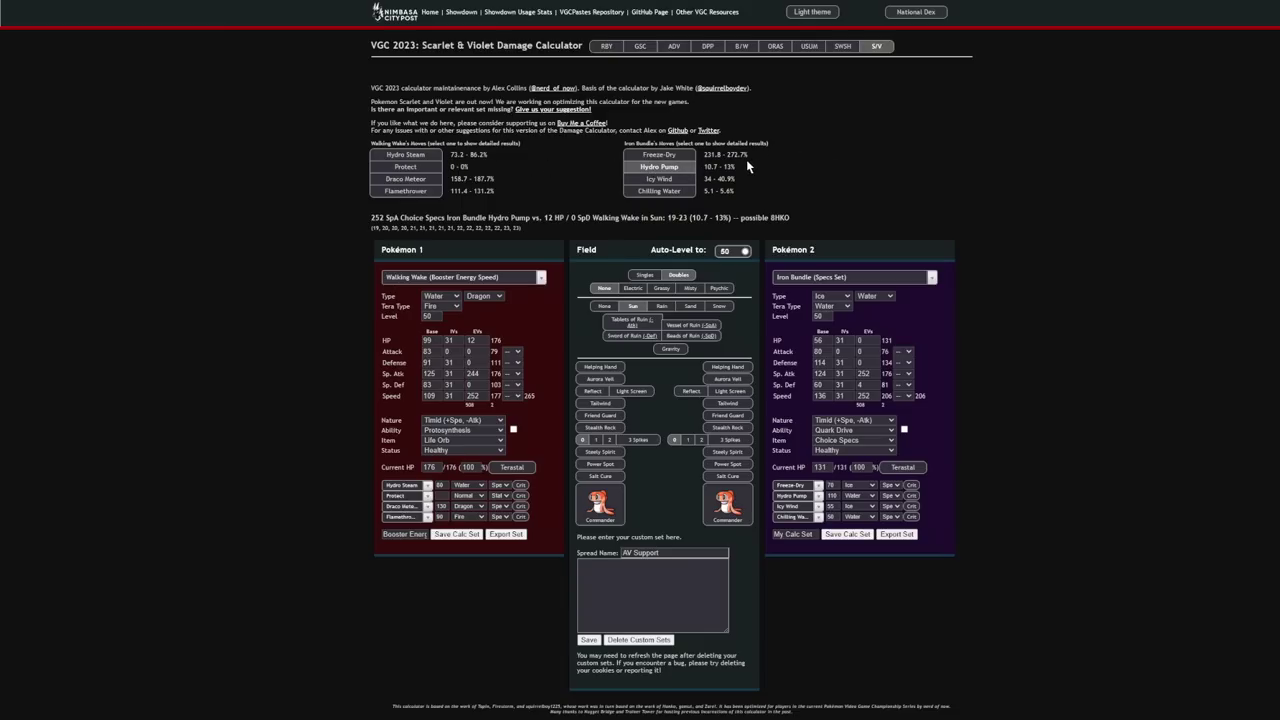
{"action": "left_click", "coordinate": [660, 155]}
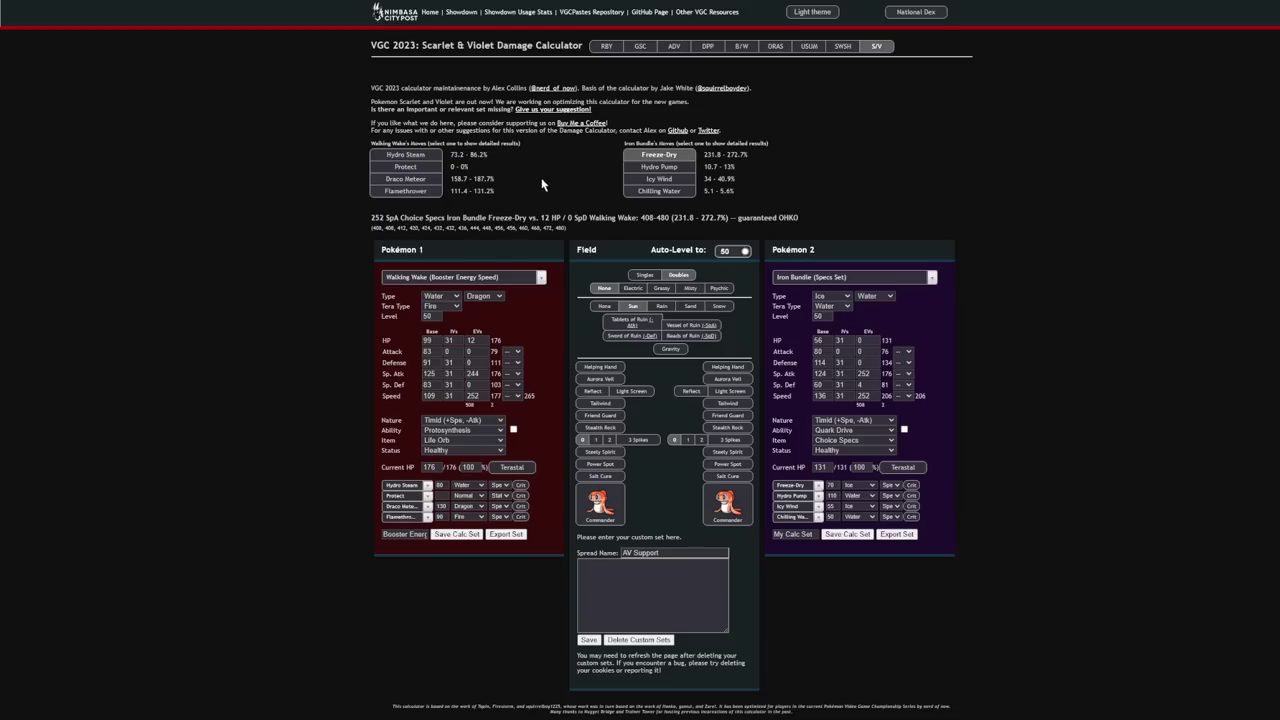
Check Flamethrower against Iron Bundle with Walking Wake Terastallized, and clear the sun from the field
{"action": "left_click", "coordinate": [432, 194]}
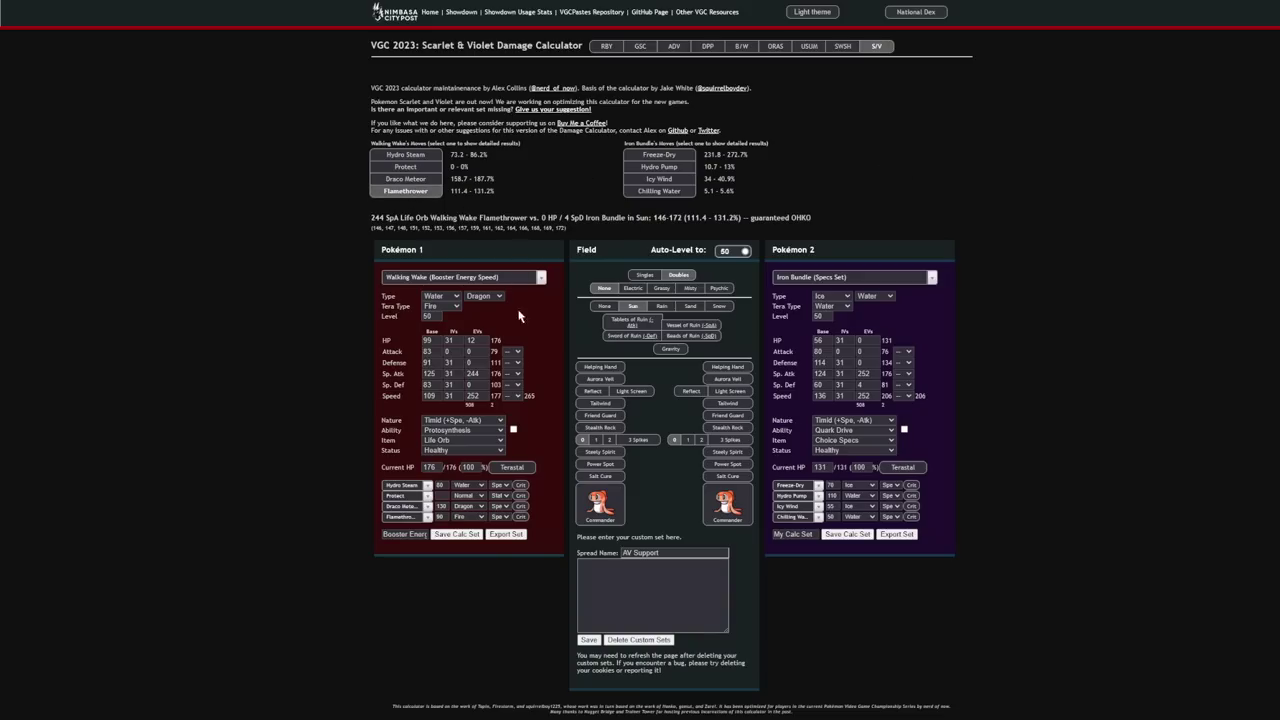
{"action": "left_click", "coordinate": [512, 467]}
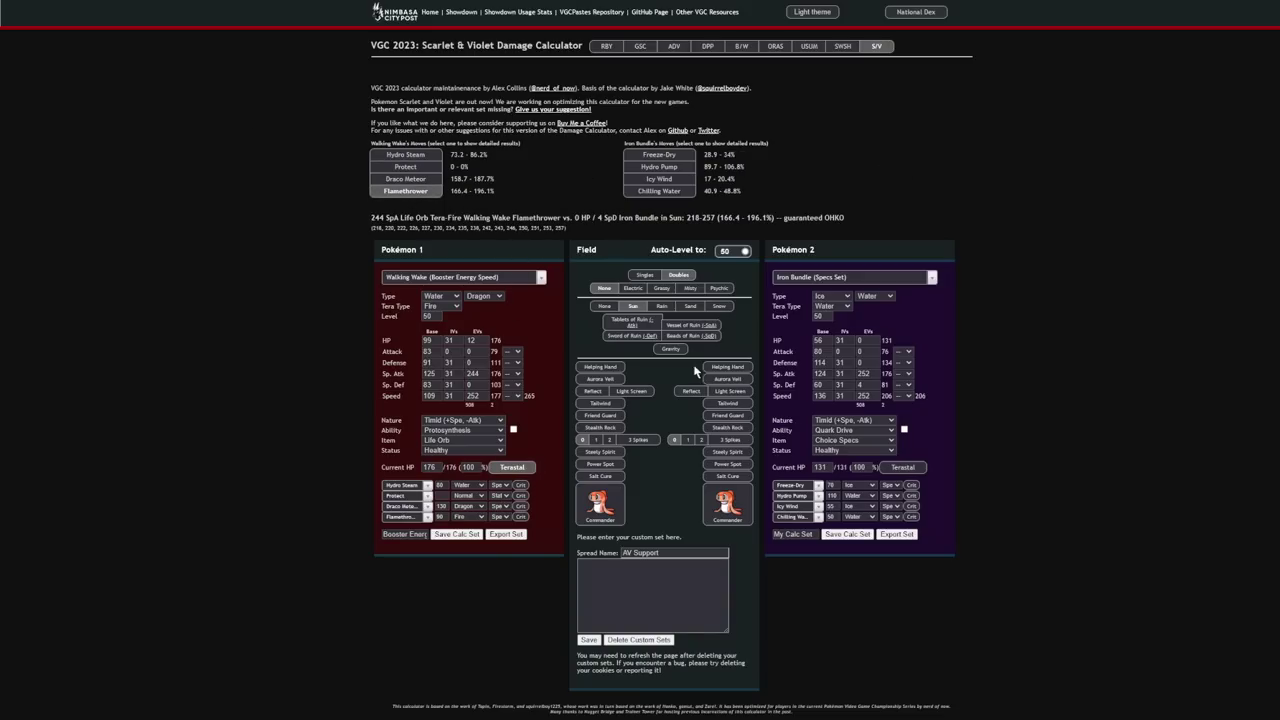
{"action": "left_click", "coordinate": [604, 306]}
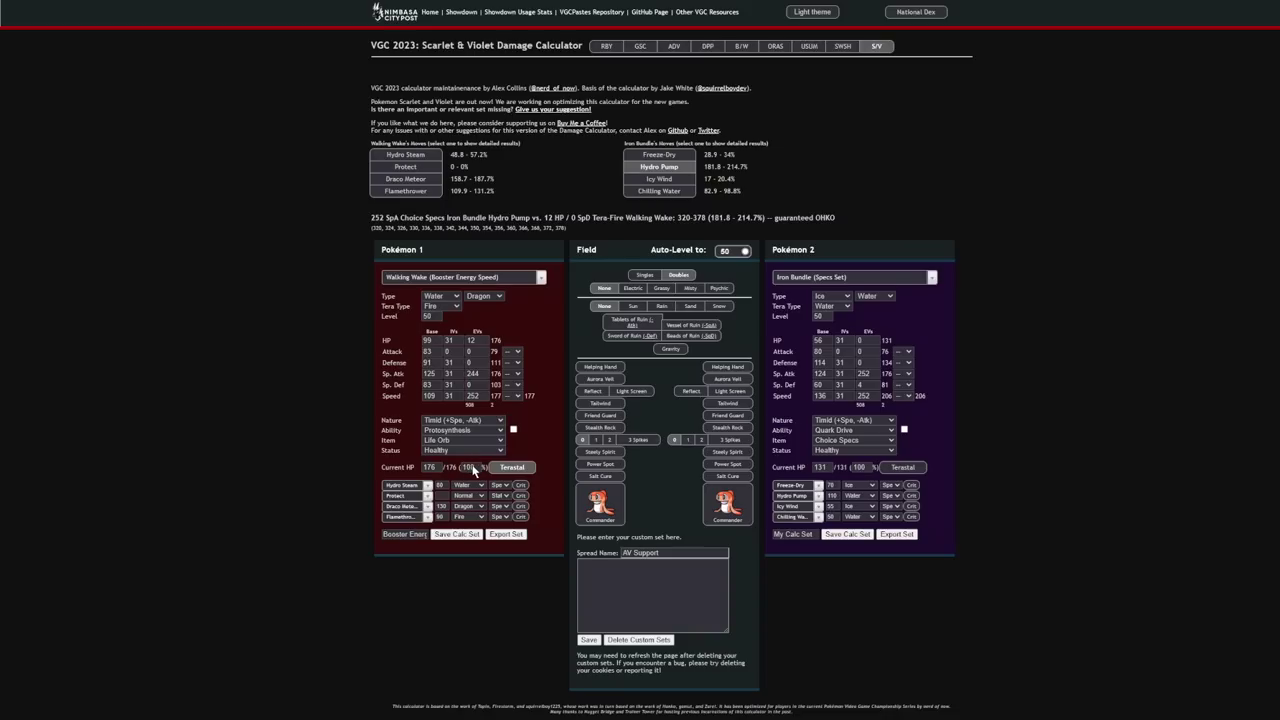
Change Walking Wake's item to Booster Energy and check its Flamethrower and Draco Meteor damage without weather
{"action": "left_click", "coordinate": [447, 483]}
{"action": "left_click", "coordinate": [463, 440]}
{"action": "left_click", "coordinate": [539, 392]}
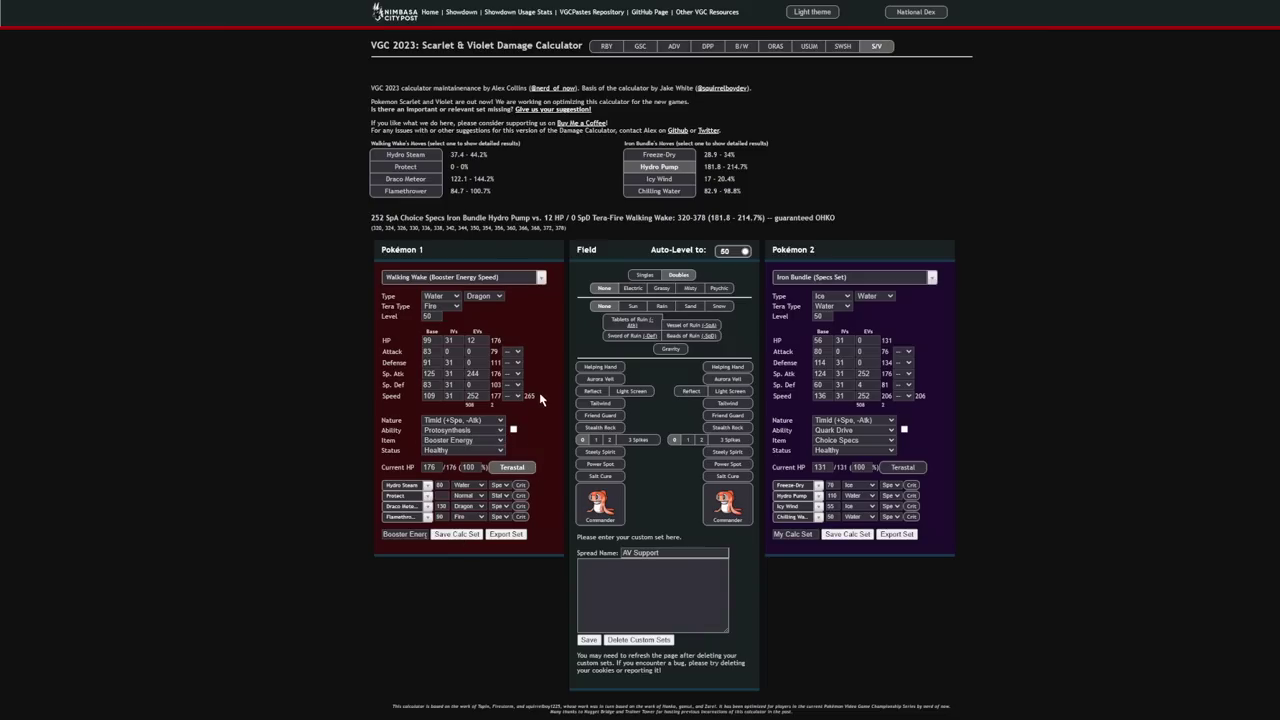
{"action": "left_click", "coordinate": [415, 192]}
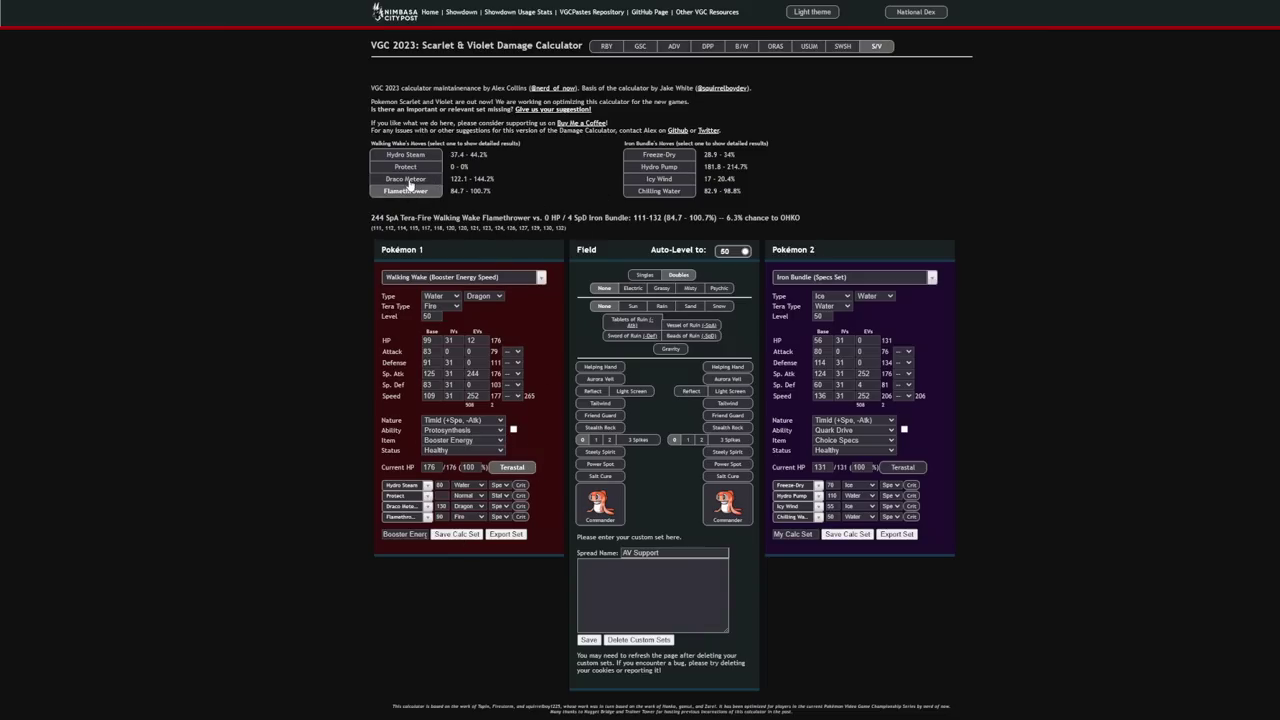
{"action": "left_click", "coordinate": [410, 179]}
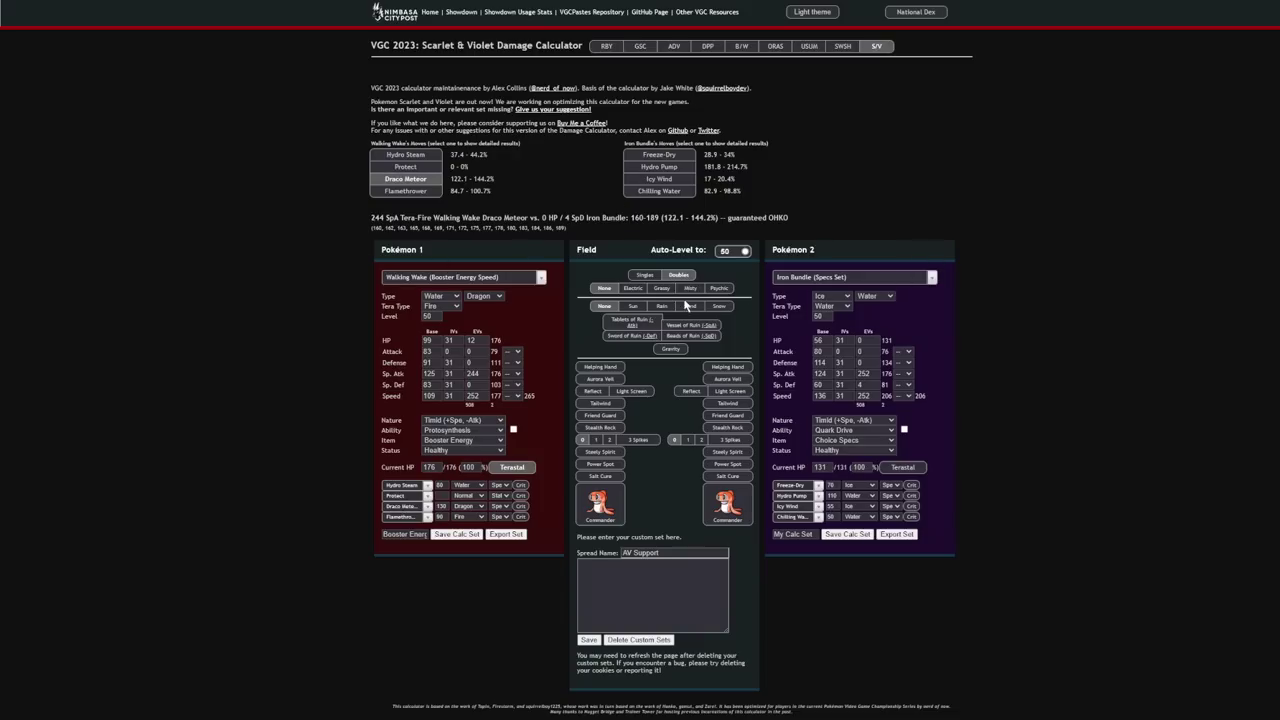
Set the field weather back to Sun and turn off Walking Wake's Terastallization
{"action": "left_click", "coordinate": [630, 307]}
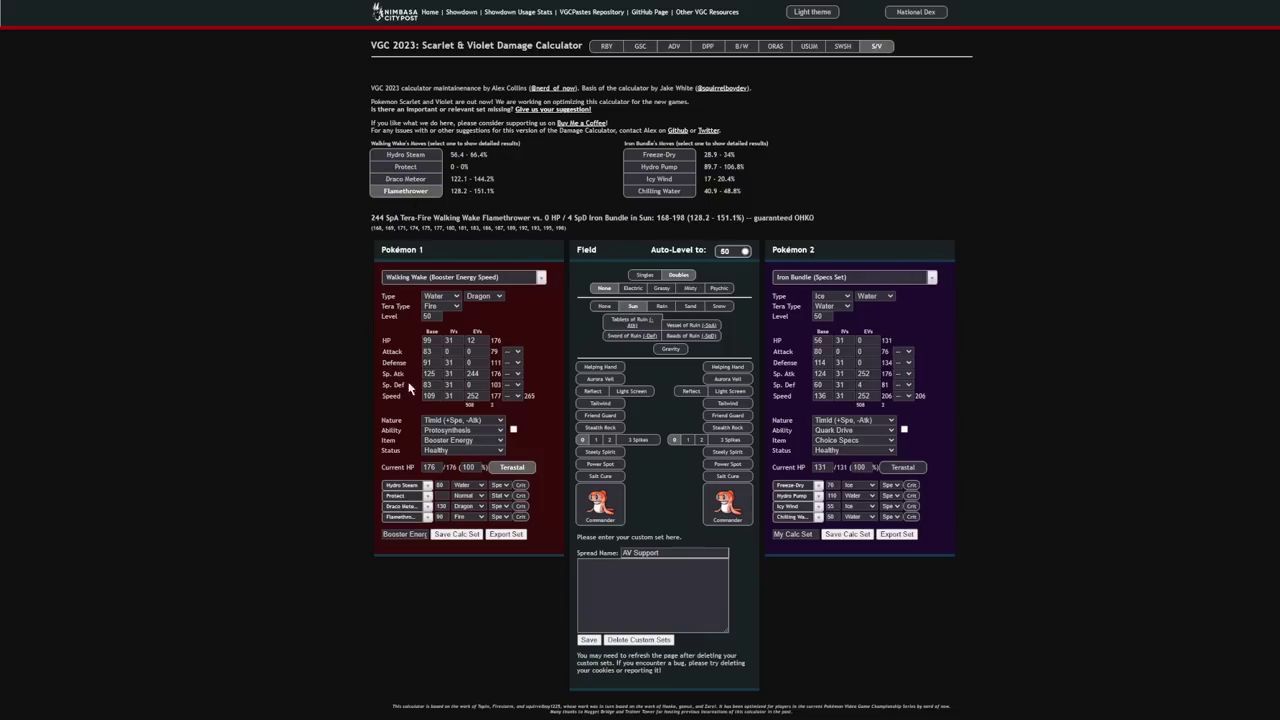
{"action": "left_click", "coordinate": [512, 467]}
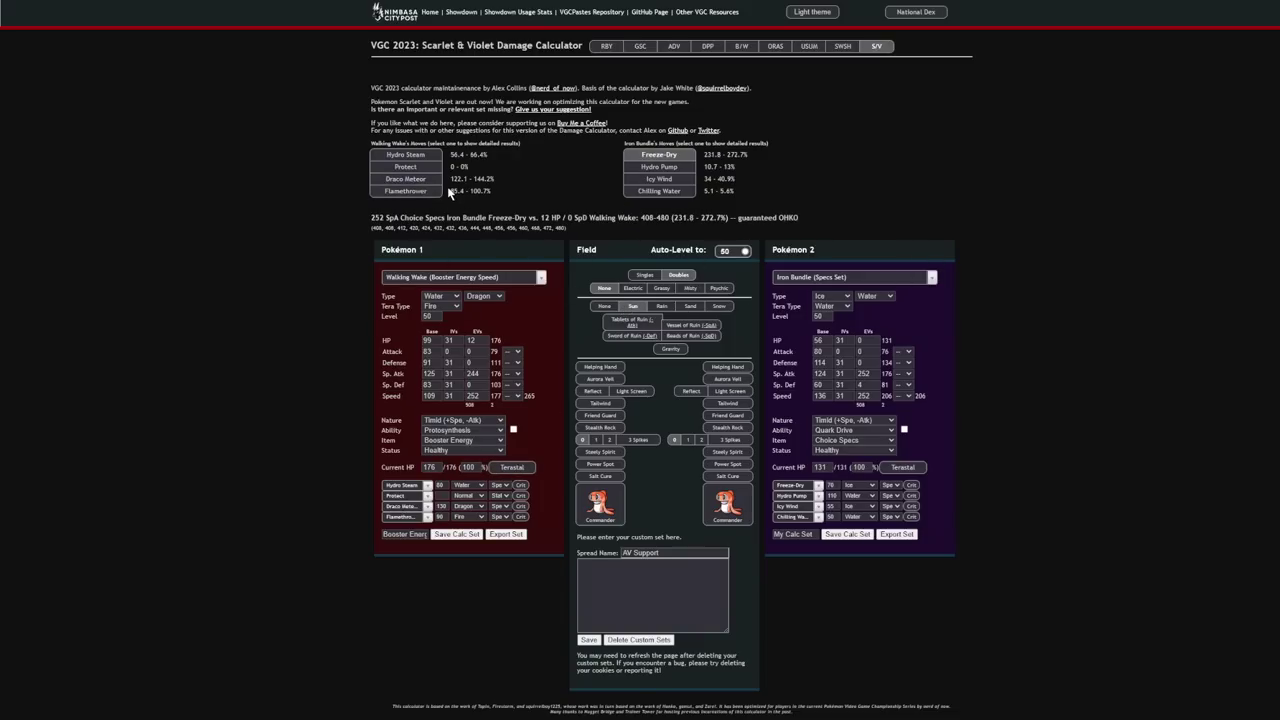
{"action": "left_click", "coordinate": [518, 228]}
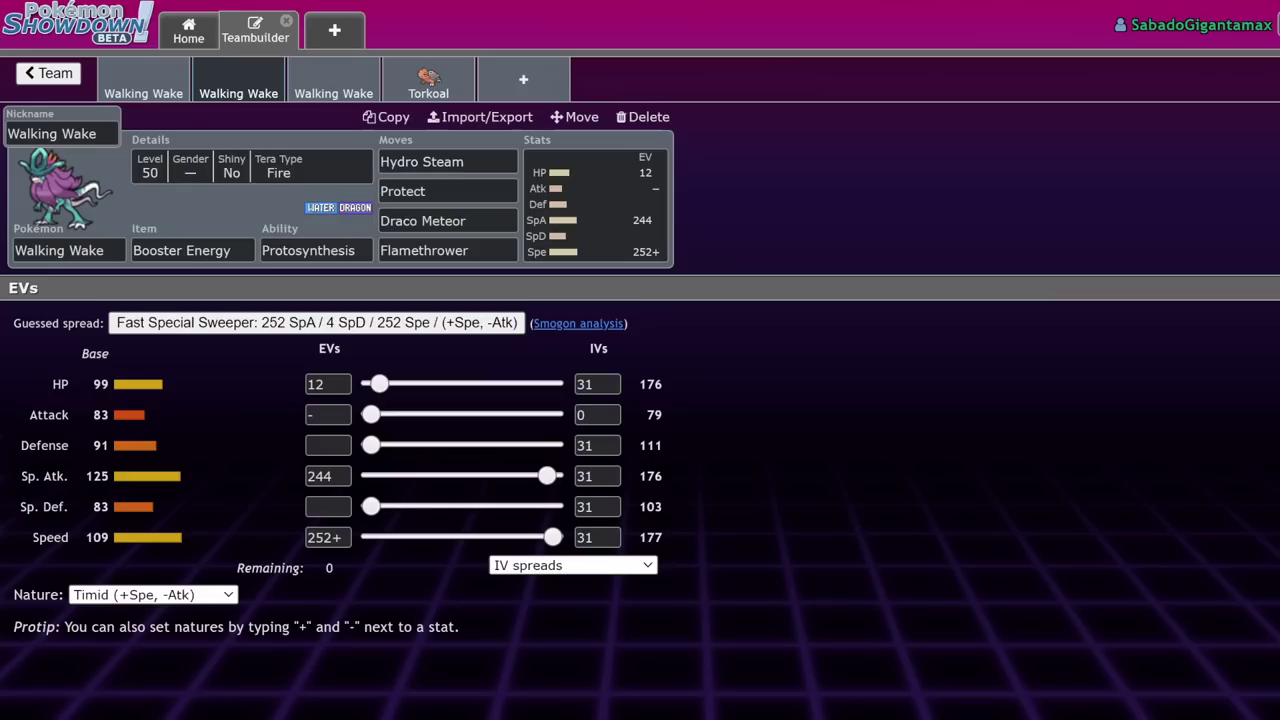
Open the first Walking Wake set in the Showdown teambuilder and browse the Pikalytics usage list
{"action": "left_click", "coordinate": [160, 97]}
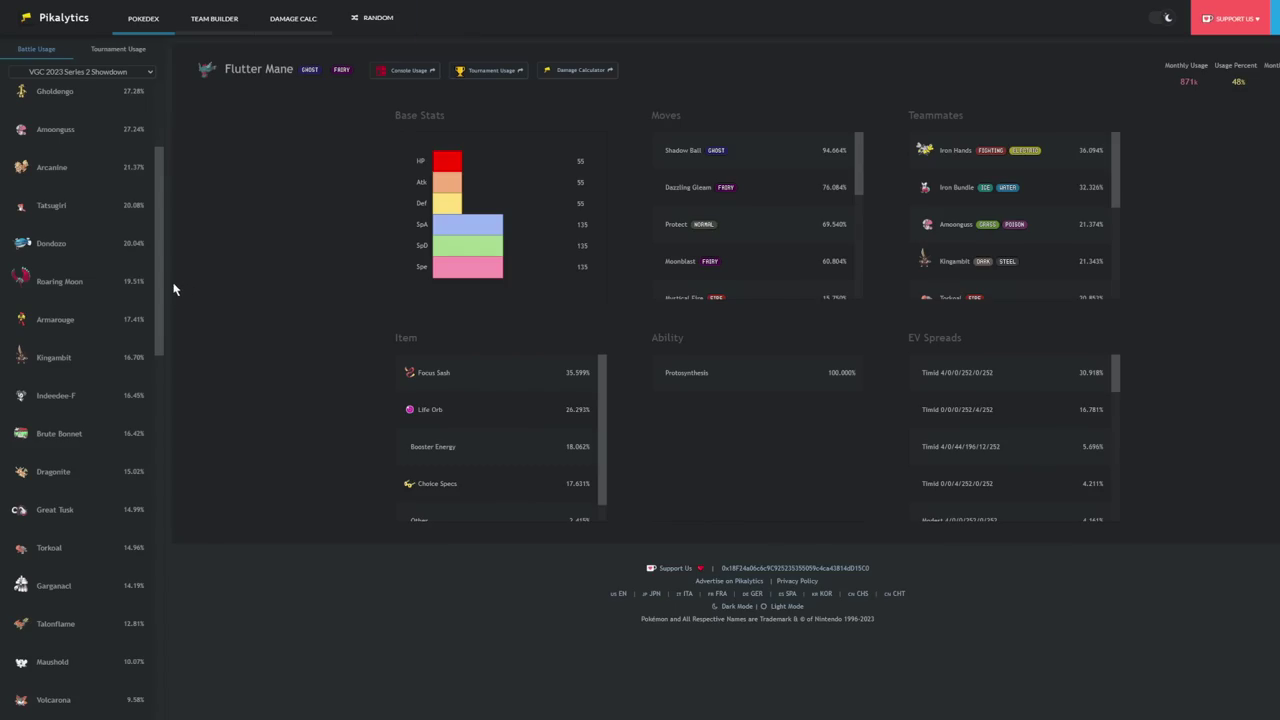
{"action": "scroll", "coordinate": [107, 496], "scroll_direction": "up", "scroll_amount": 1}
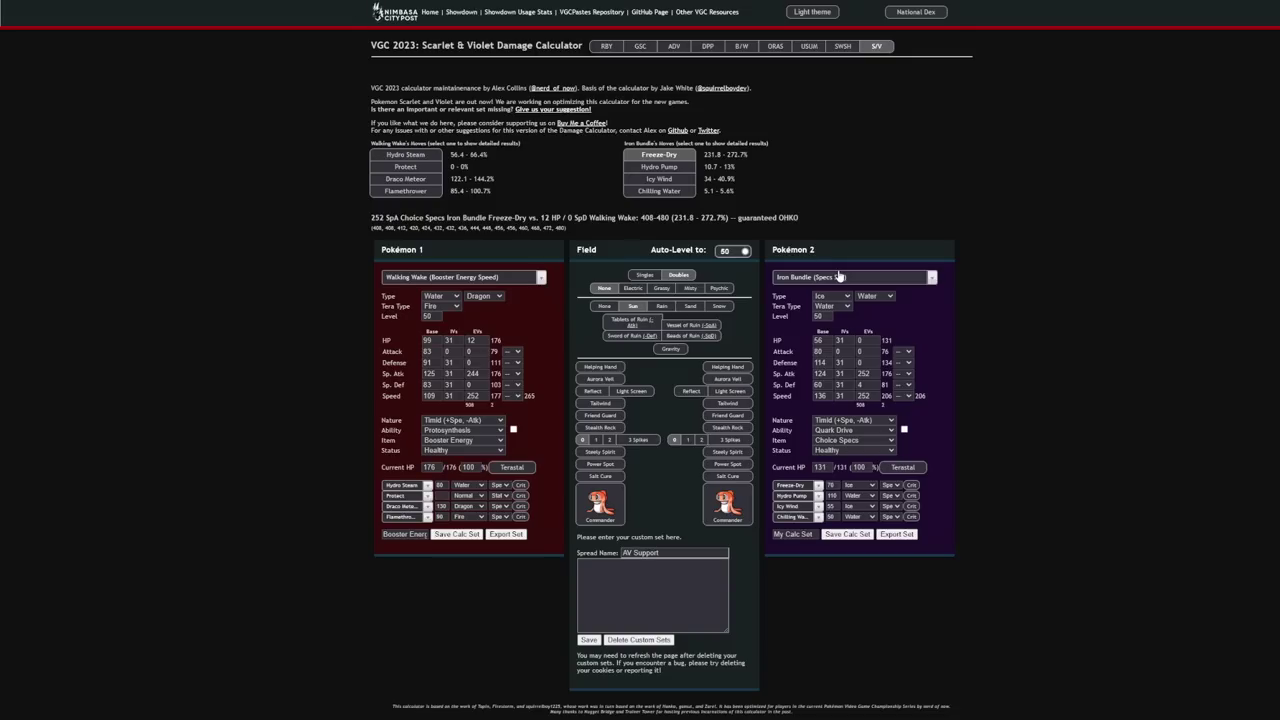
Load Flutter Mane's Sash Set as the opposing Pokémon in the damage calculator
{"action": "left_click", "coordinate": [840, 277]}
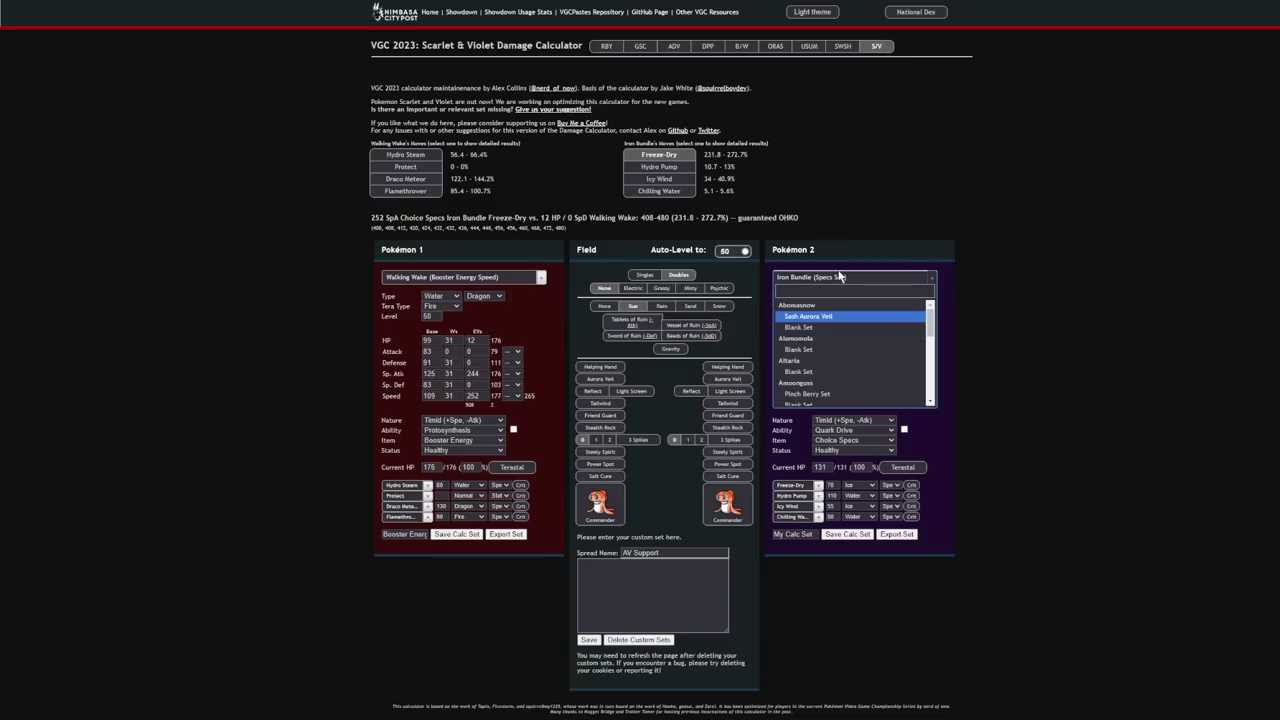
{"action": "type", "text": "flu"}
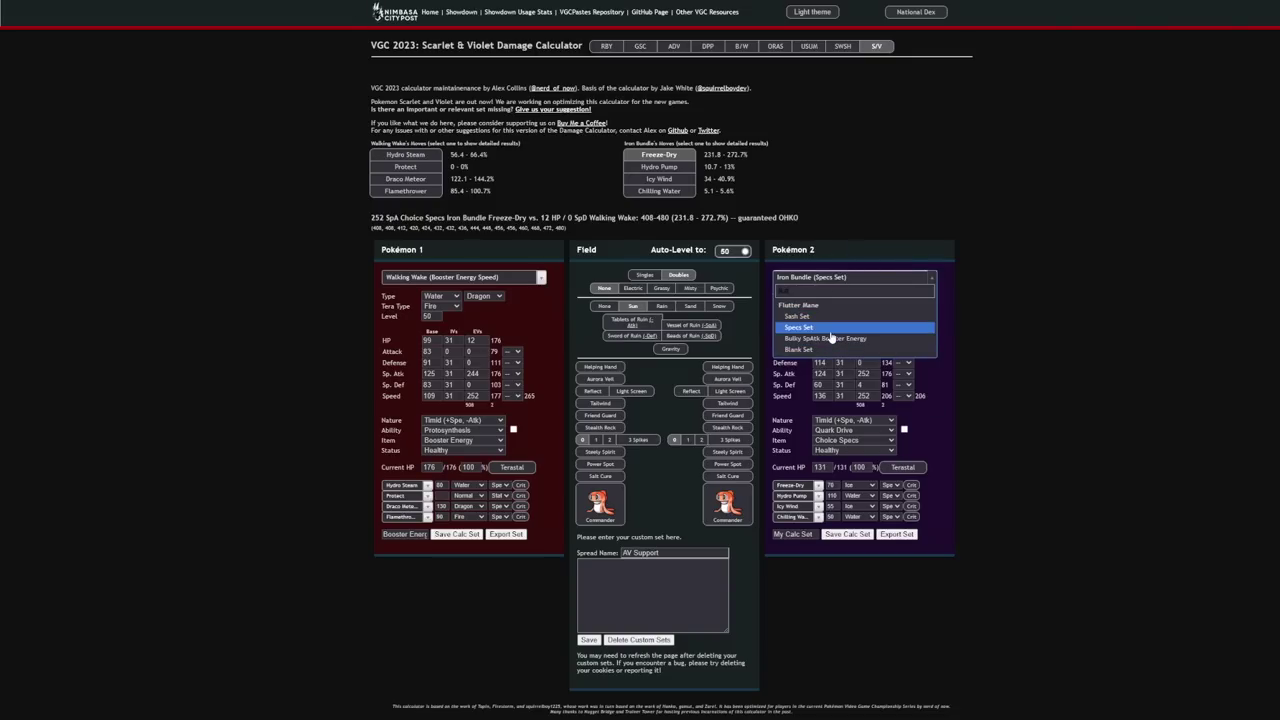
{"action": "left_click", "coordinate": [806, 316]}
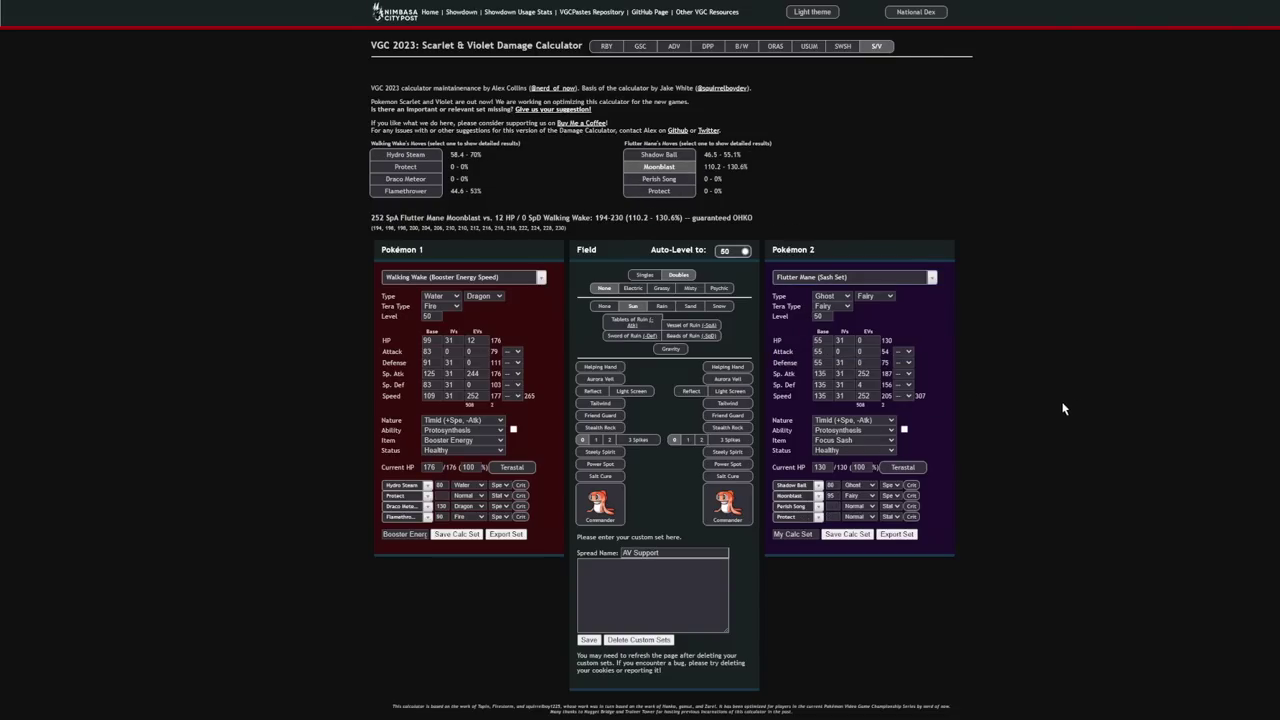
Terastallize Walking Wake and check the damage it takes from Flutter Mane's Shadow Ball and Moonblast
{"action": "left_click", "coordinate": [512, 467]}
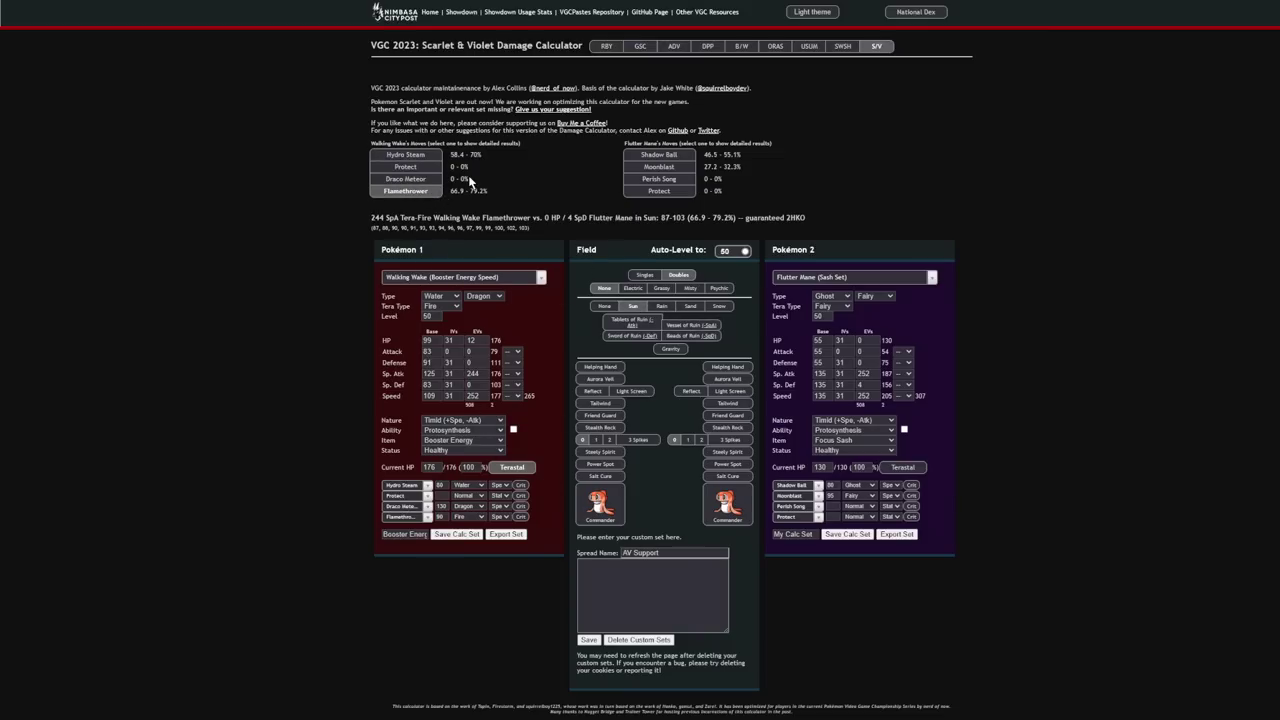
{"action": "left_click", "coordinate": [676, 155]}
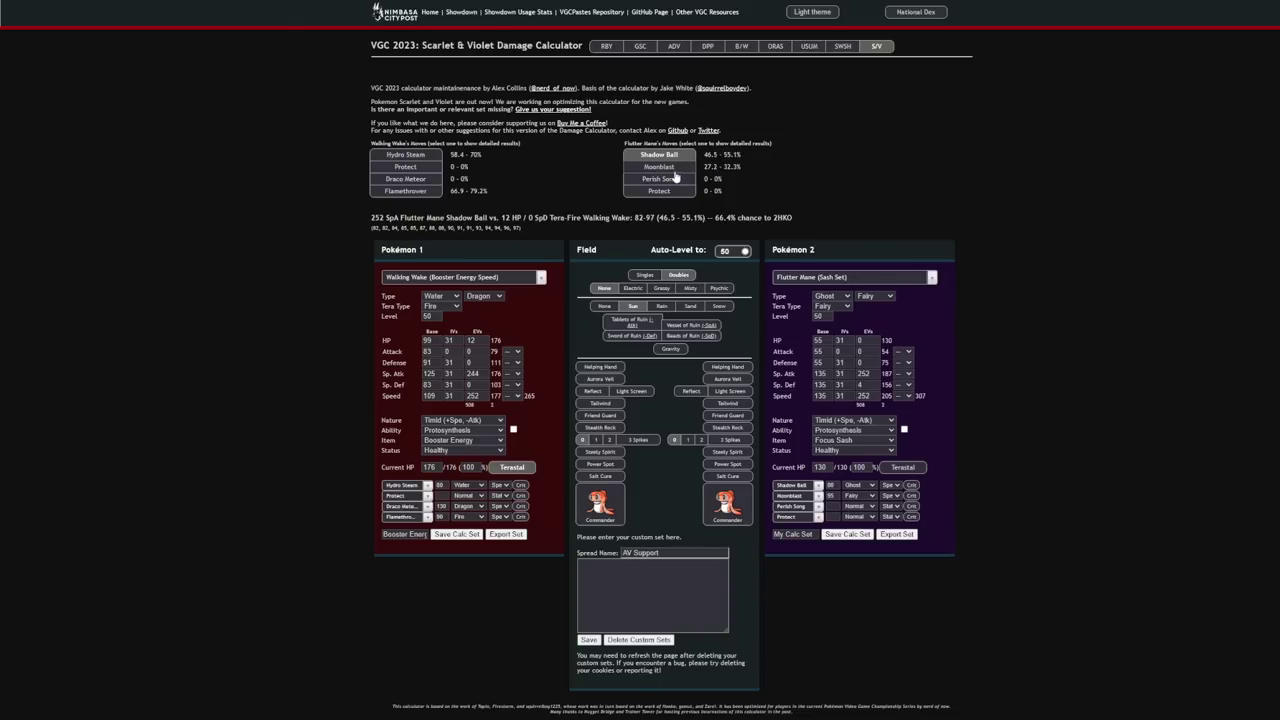
{"action": "left_click", "coordinate": [685, 168]}
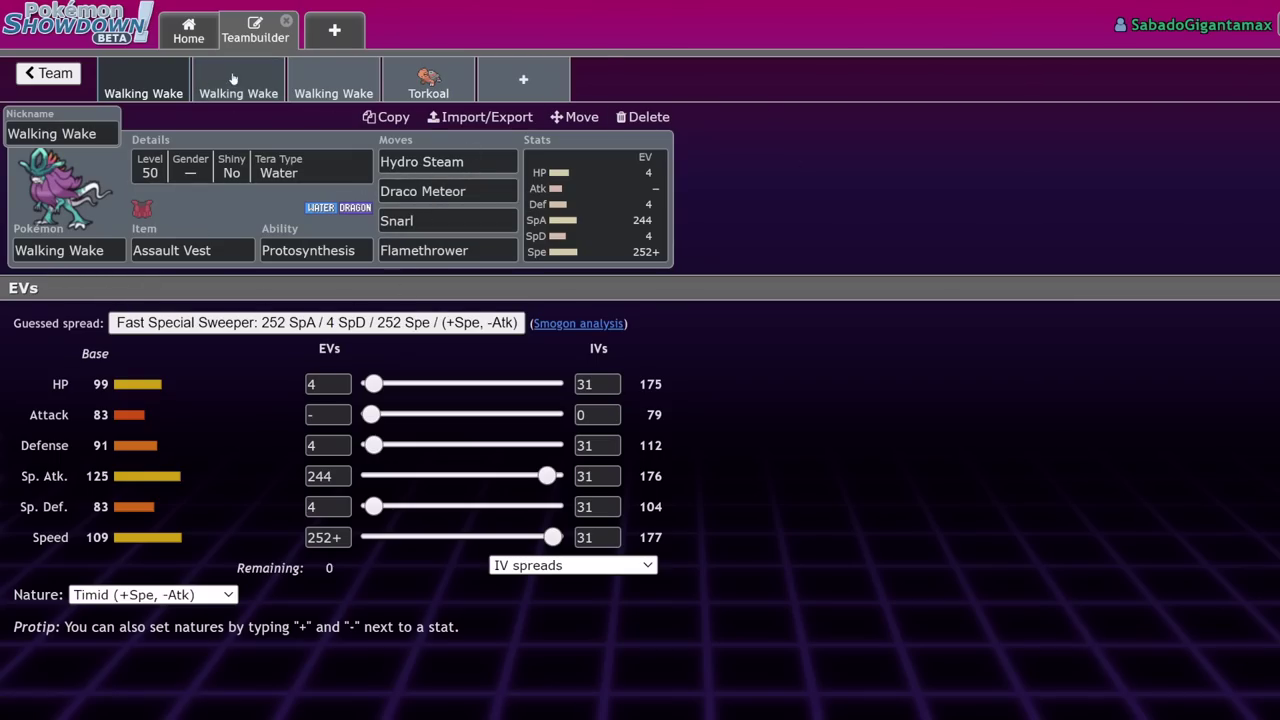
Return to the Showdown teambuilder and review the second and third Walking Wake sets
{"action": "left_click", "coordinate": [233, 80]}
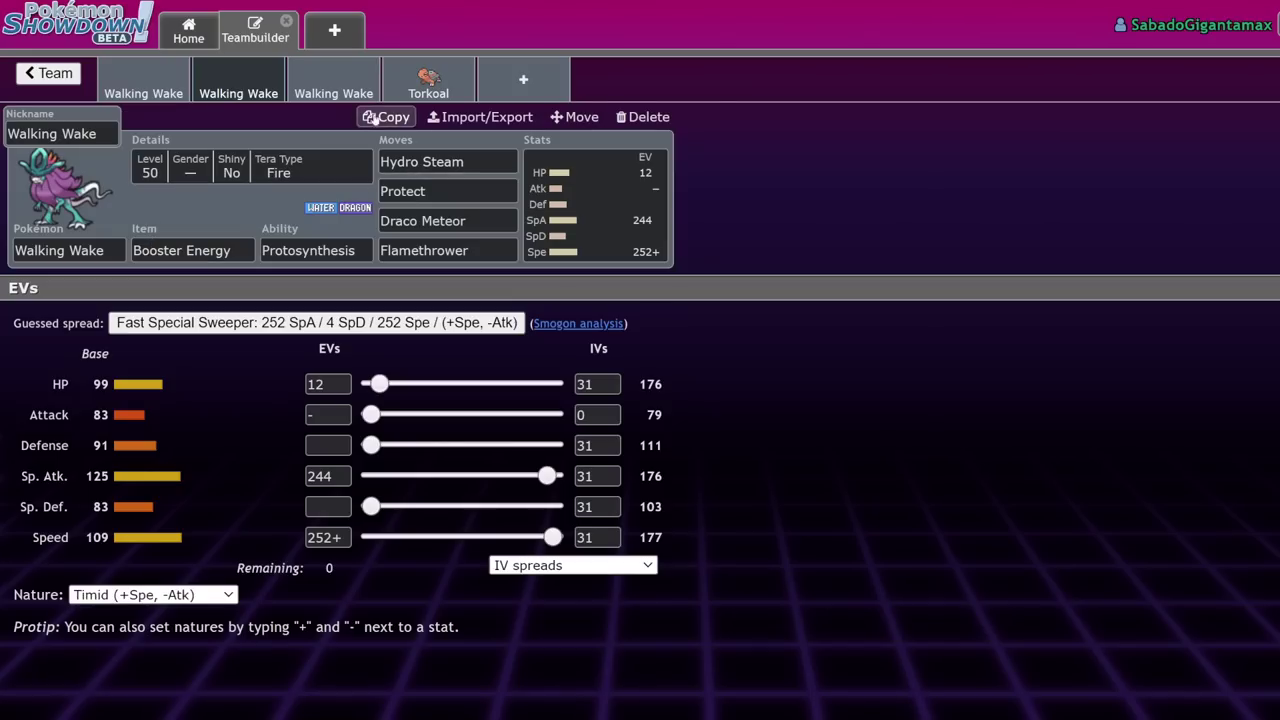
{"action": "left_click", "coordinate": [312, 93]}
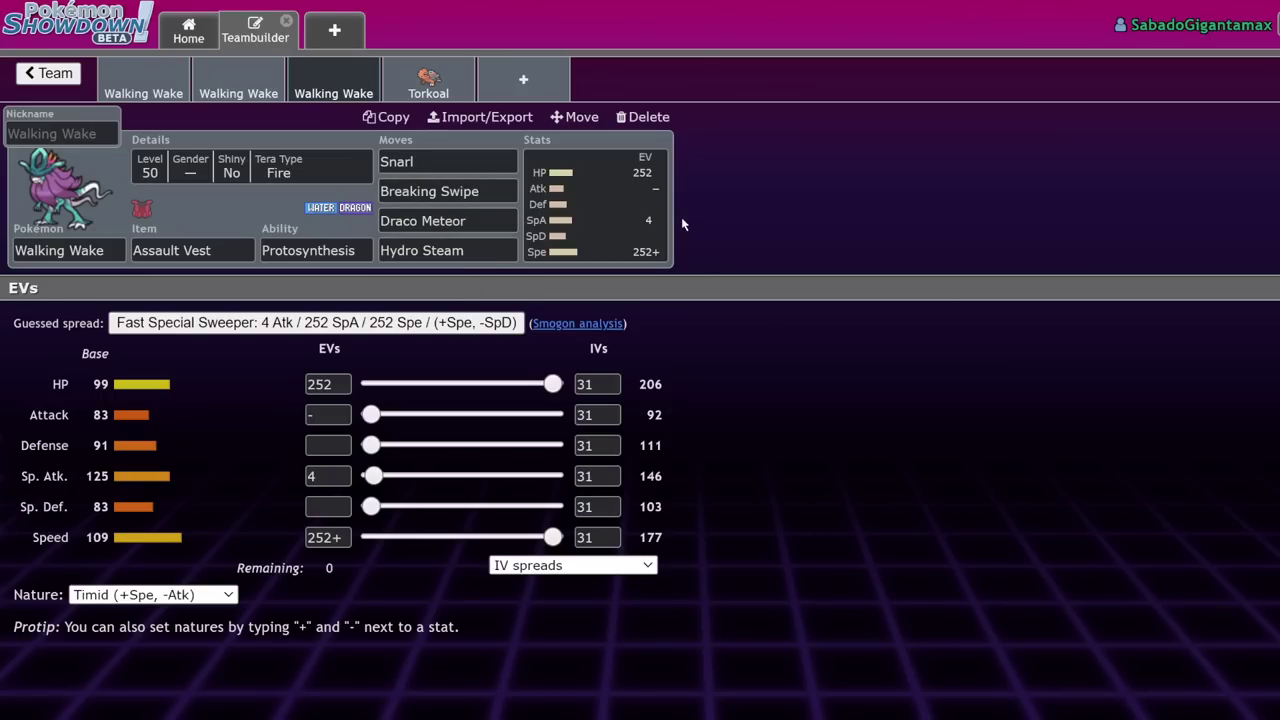
Set the third Walking Wake's EVs to 156 HP, 4 Defense, 68 Sp. Atk and 28 Sp. Def, keeping 252 Speed
{"action": "left_click", "coordinate": [645, 215]}
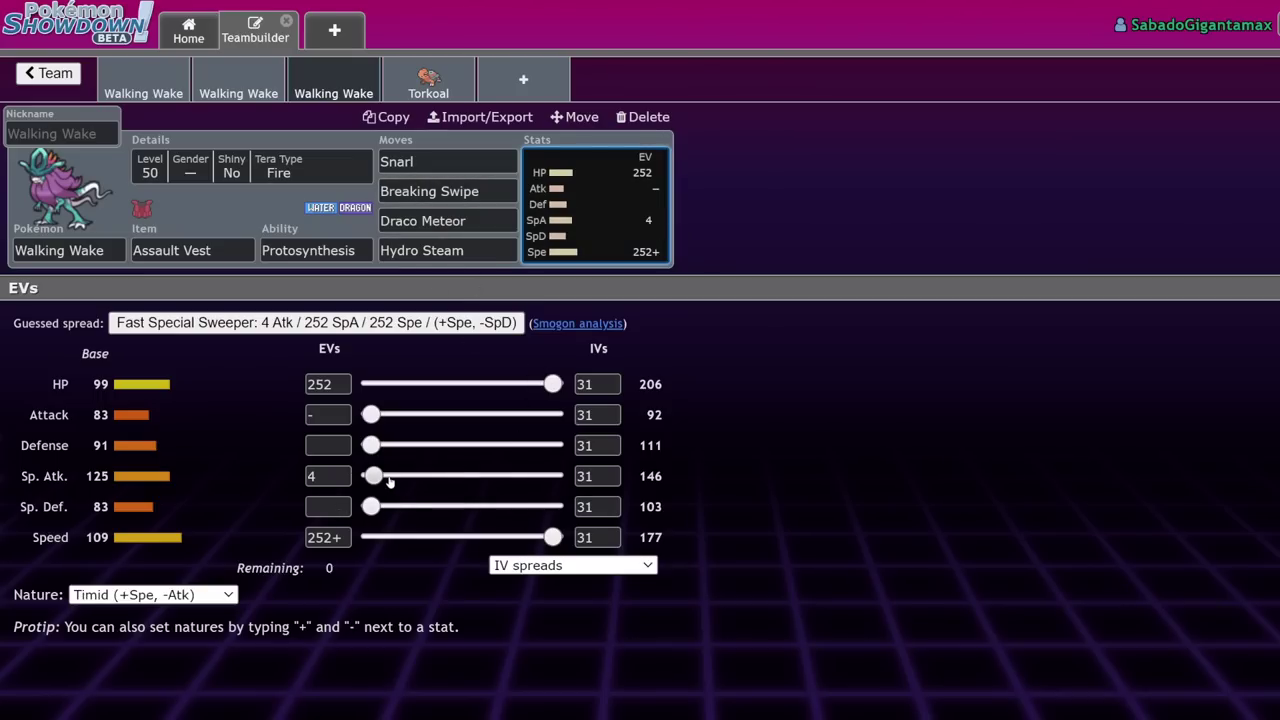
{"action": "left_click_drag", "start_coordinate": [373, 476], "coordinate": [366, 477]}
{"action": "left_click_drag", "start_coordinate": [552, 384], "coordinate": [484, 388]}
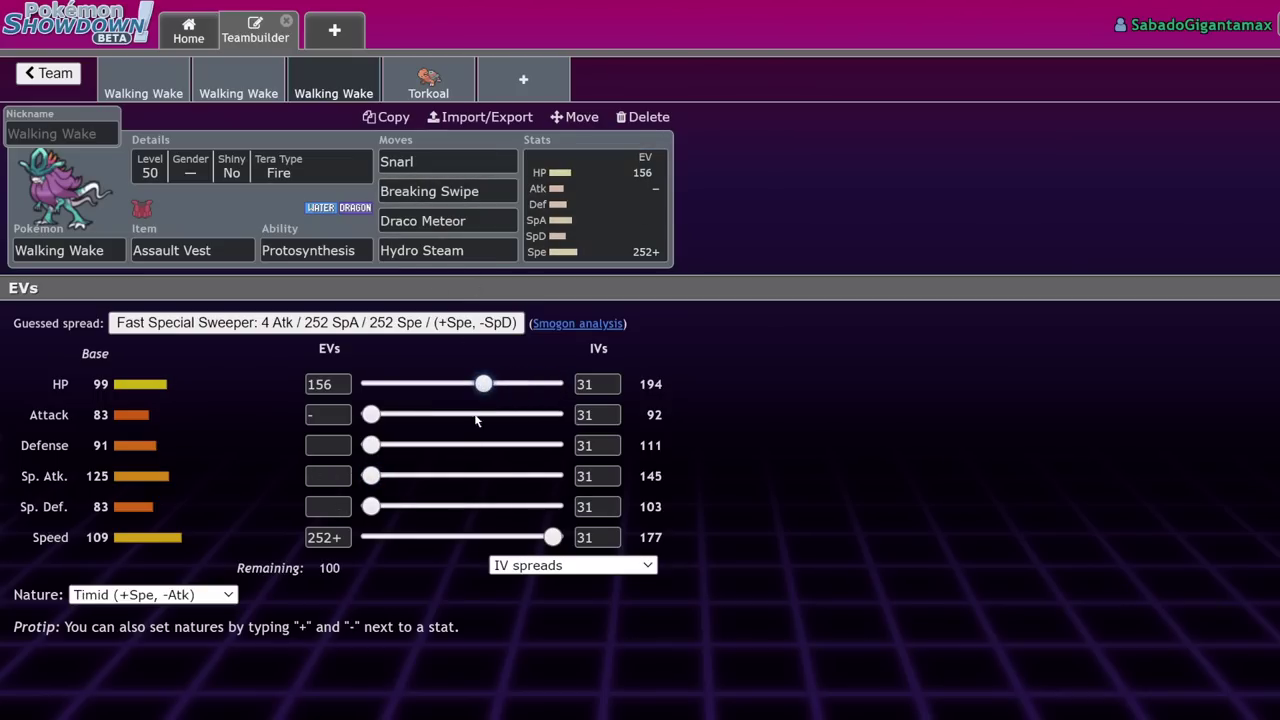
{"action": "left_click_drag", "start_coordinate": [371, 476], "coordinate": [244, 518]}
{"action": "left_click_drag", "start_coordinate": [371, 506], "coordinate": [391, 506]}
{"action": "left_click_drag", "start_coordinate": [371, 445], "coordinate": [374, 445]}
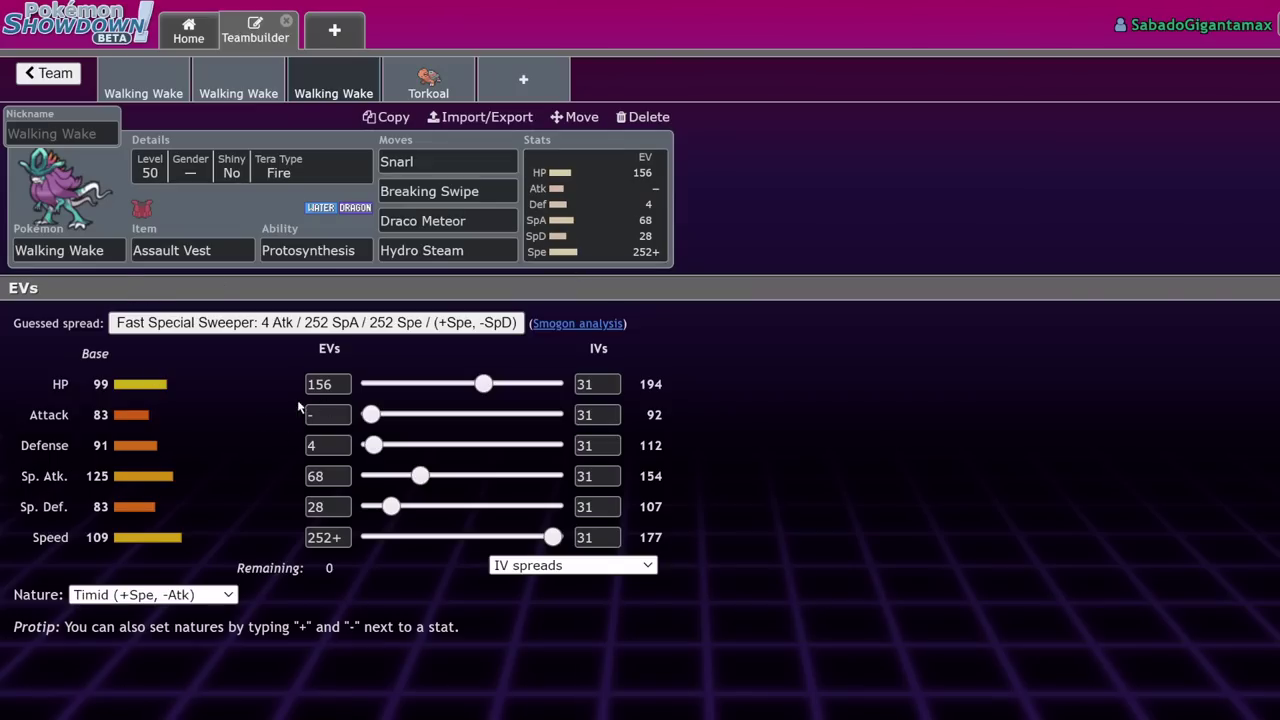
Review the third set's Snarl and Breaking Swipe, and examine the Pikalytics usage list for Pokémon these moves affect
{"action": "left_click", "coordinate": [443, 163]}
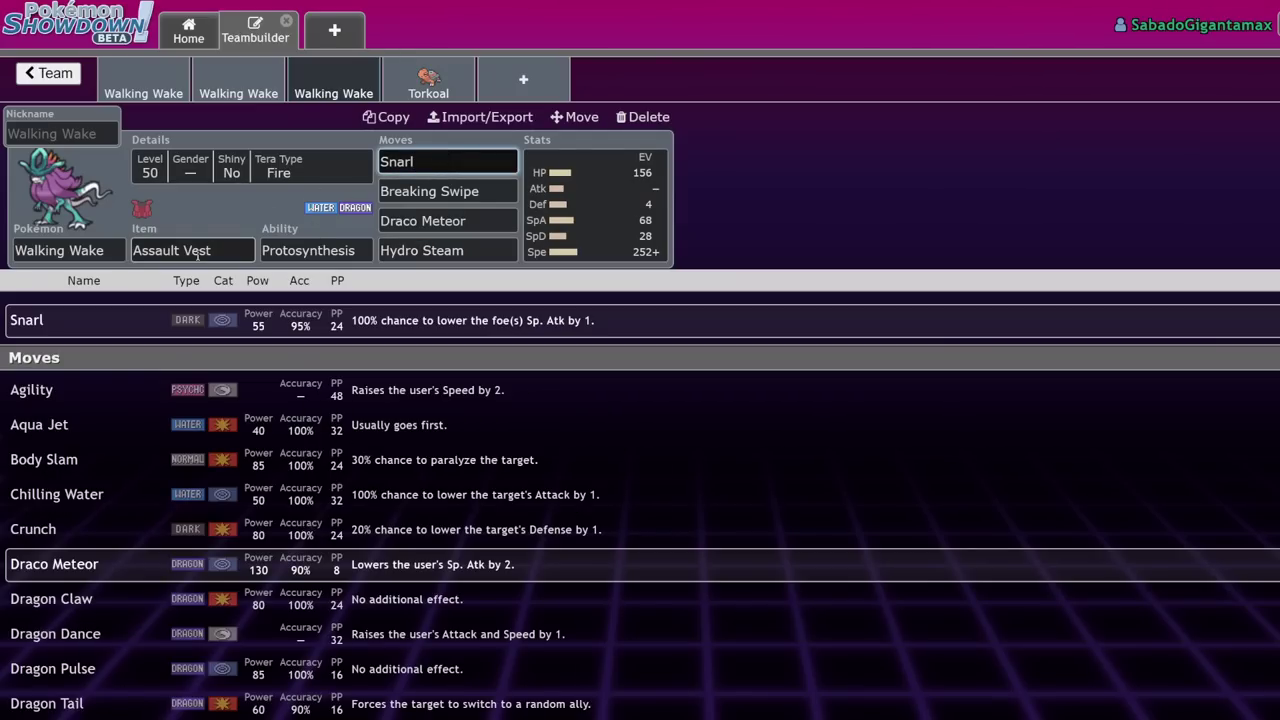
{"action": "left_click", "coordinate": [490, 193]}
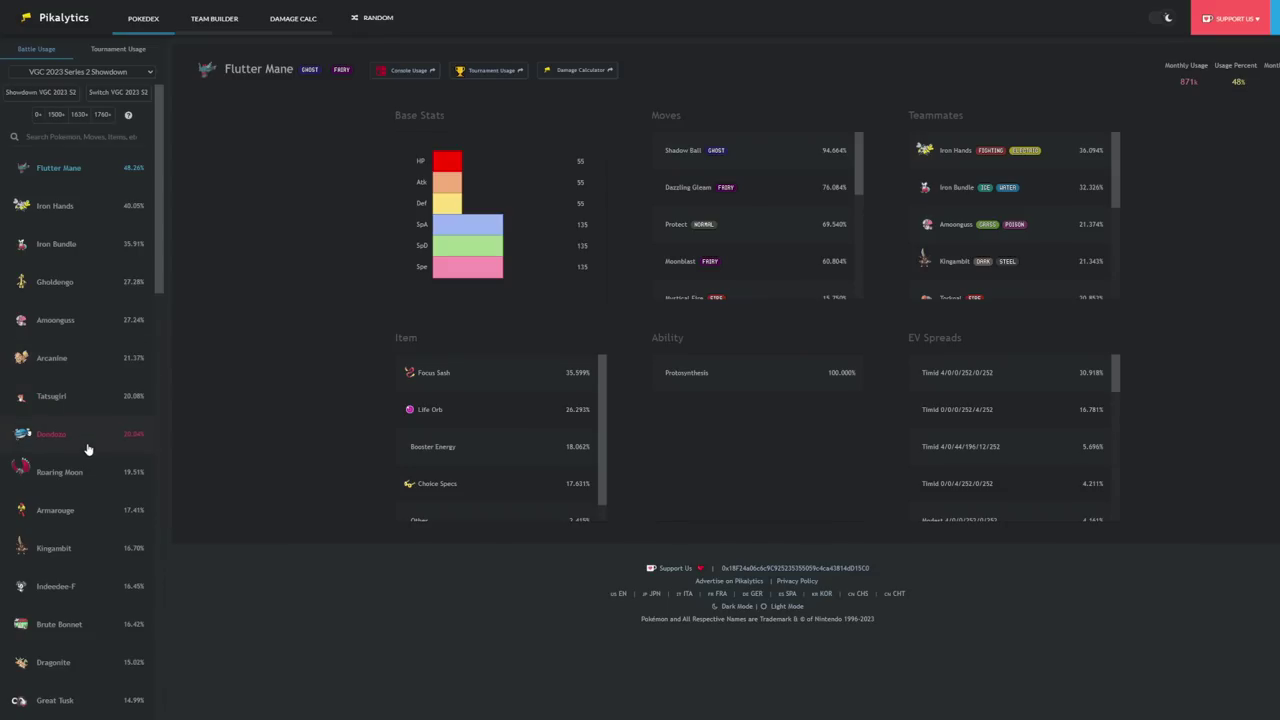
{"action": "scroll", "coordinate": [88, 449], "scroll_direction": "down", "scroll_amount": 1}
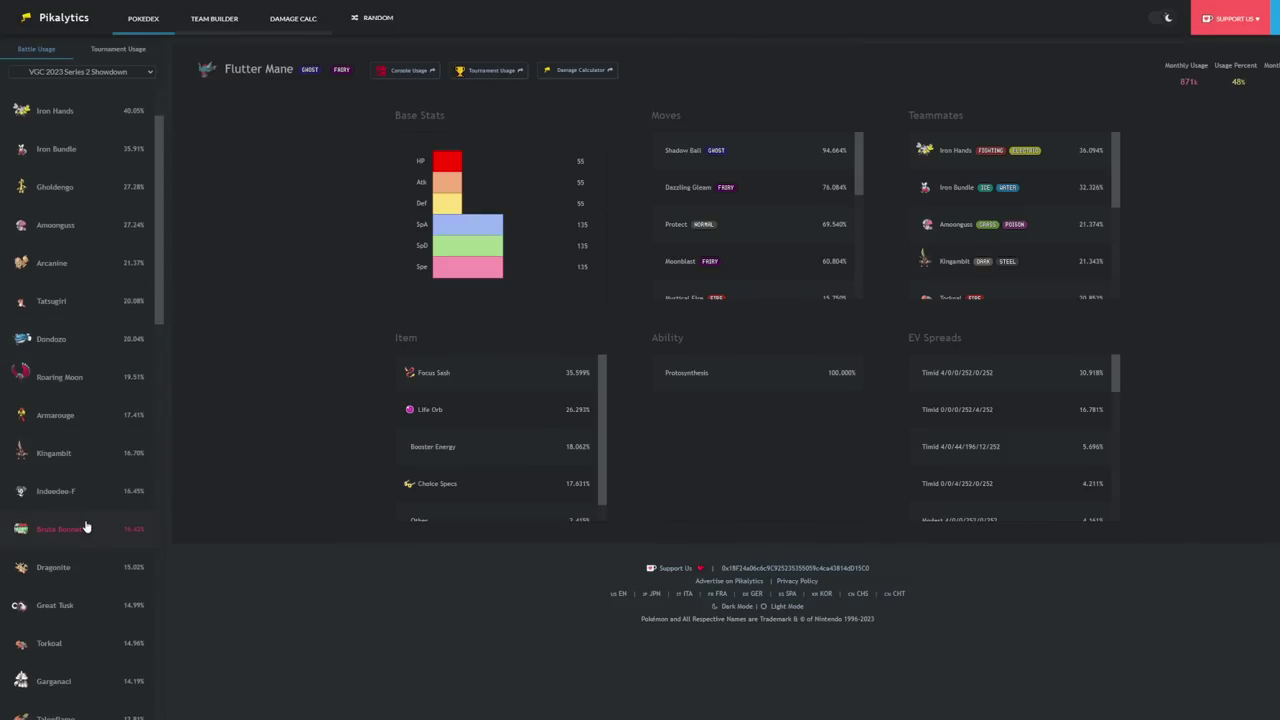
{"action": "scroll", "coordinate": [86, 527], "scroll_direction": "down", "scroll_amount": 1}
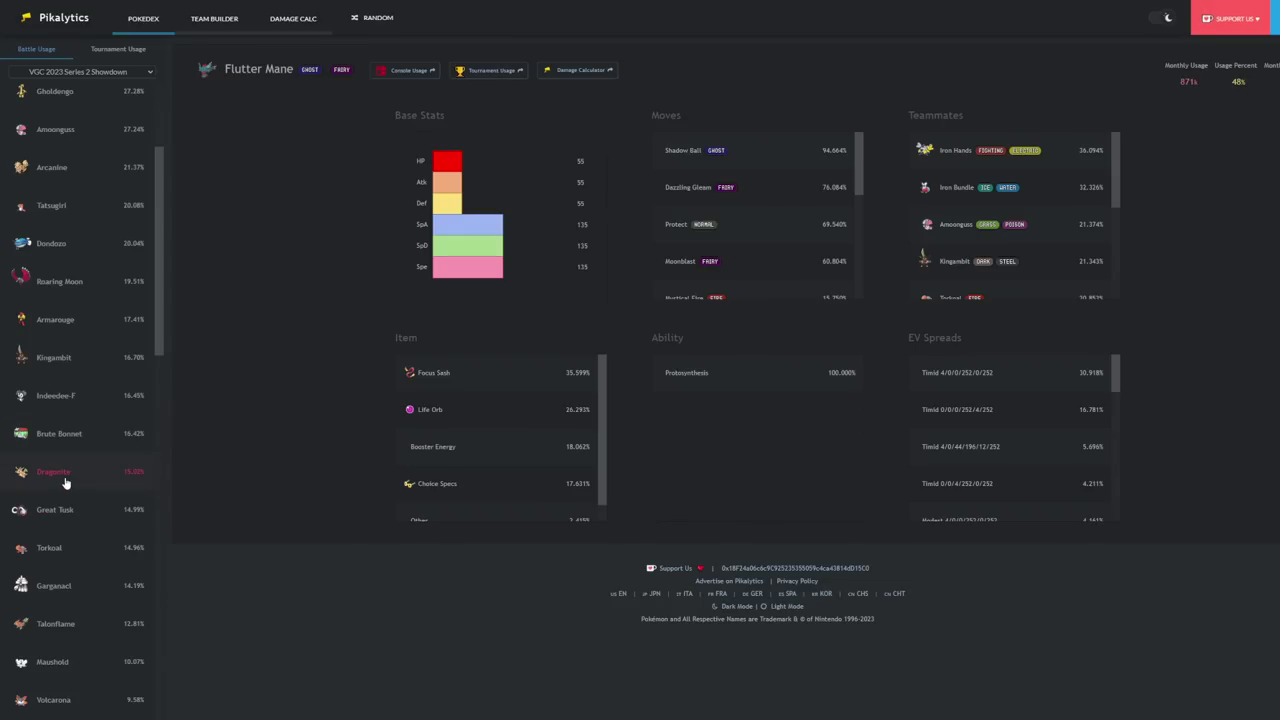
{"action": "scroll", "coordinate": [52, 580], "scroll_direction": "down", "scroll_amount": 2}
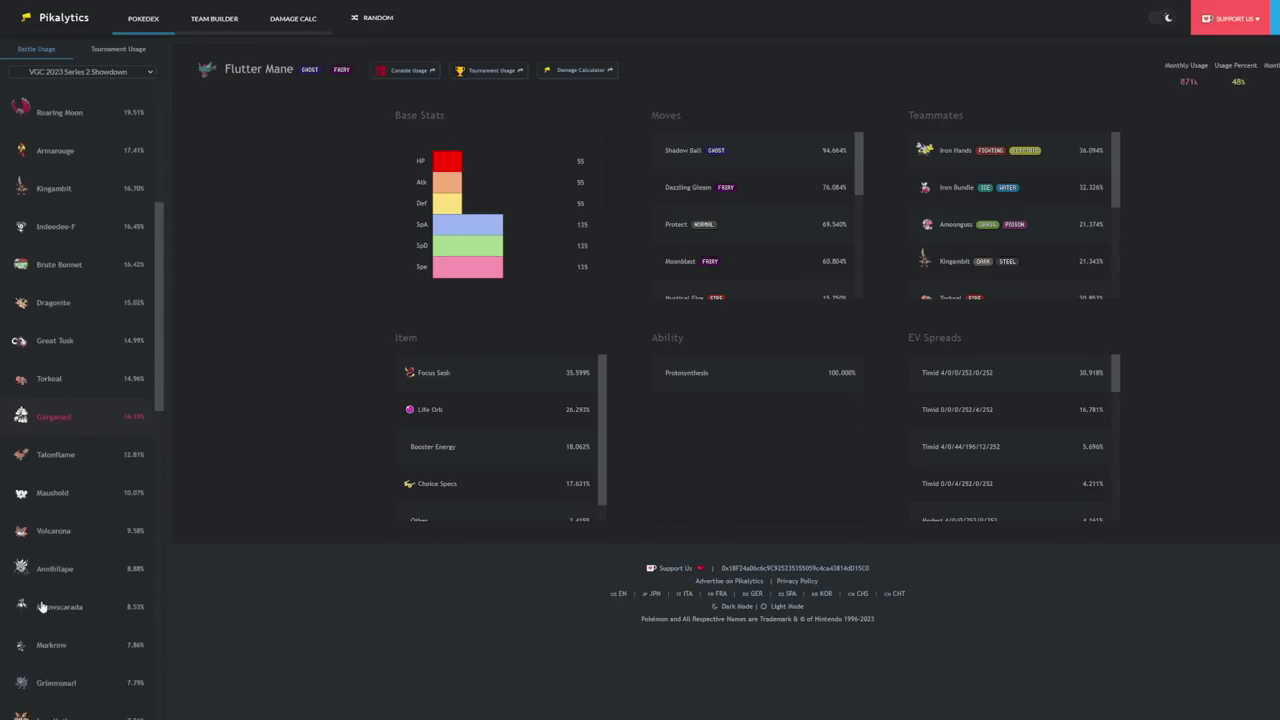
{"action": "scroll", "coordinate": [40, 570], "scroll_direction": "down", "scroll_amount": 1}
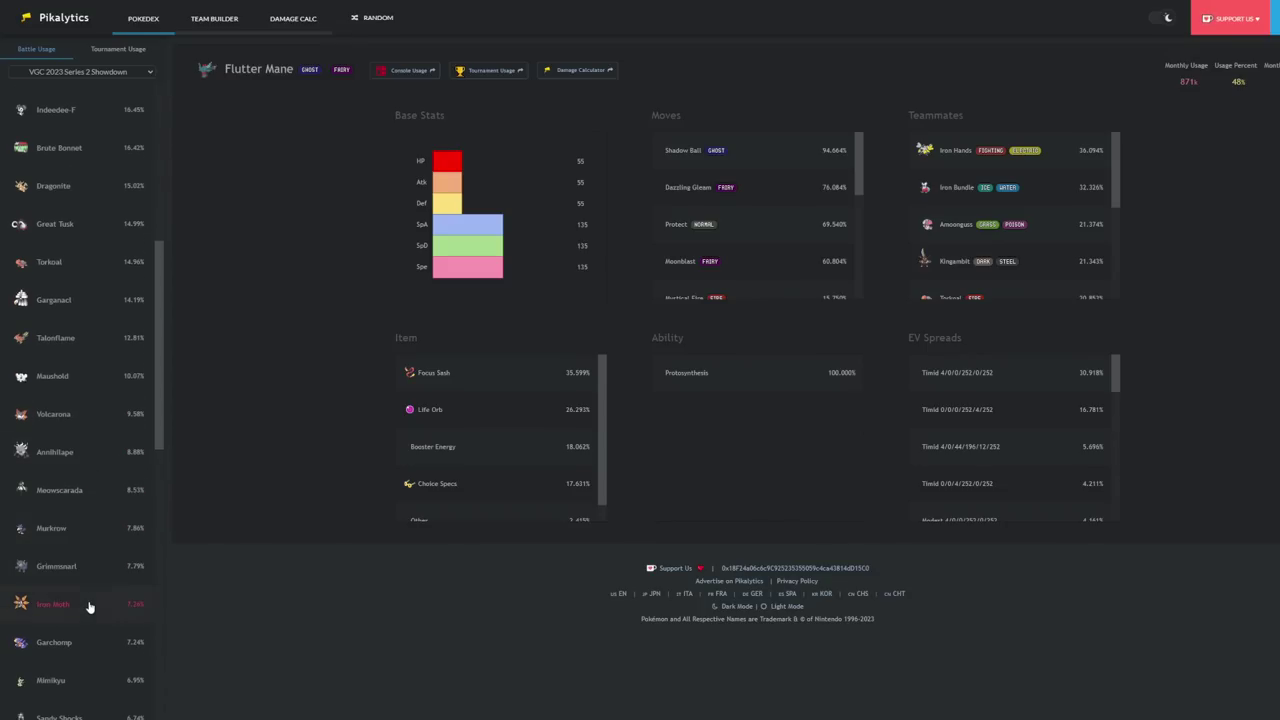
{"action": "scroll", "coordinate": [56, 590], "scroll_direction": "down", "scroll_amount": 1}
{"action": "scroll", "coordinate": [55, 580], "scroll_direction": "down", "scroll_amount": 1}
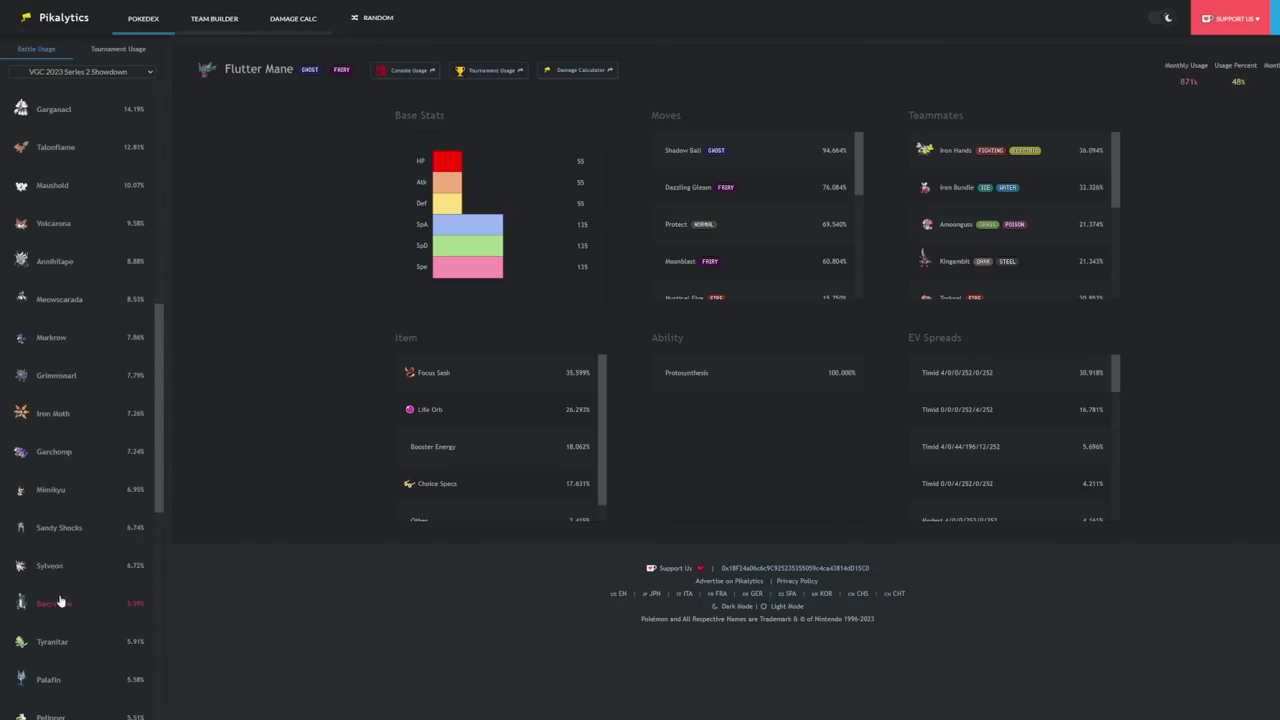
{"action": "scroll", "coordinate": [50, 598], "scroll_direction": "down", "scroll_amount": 1}
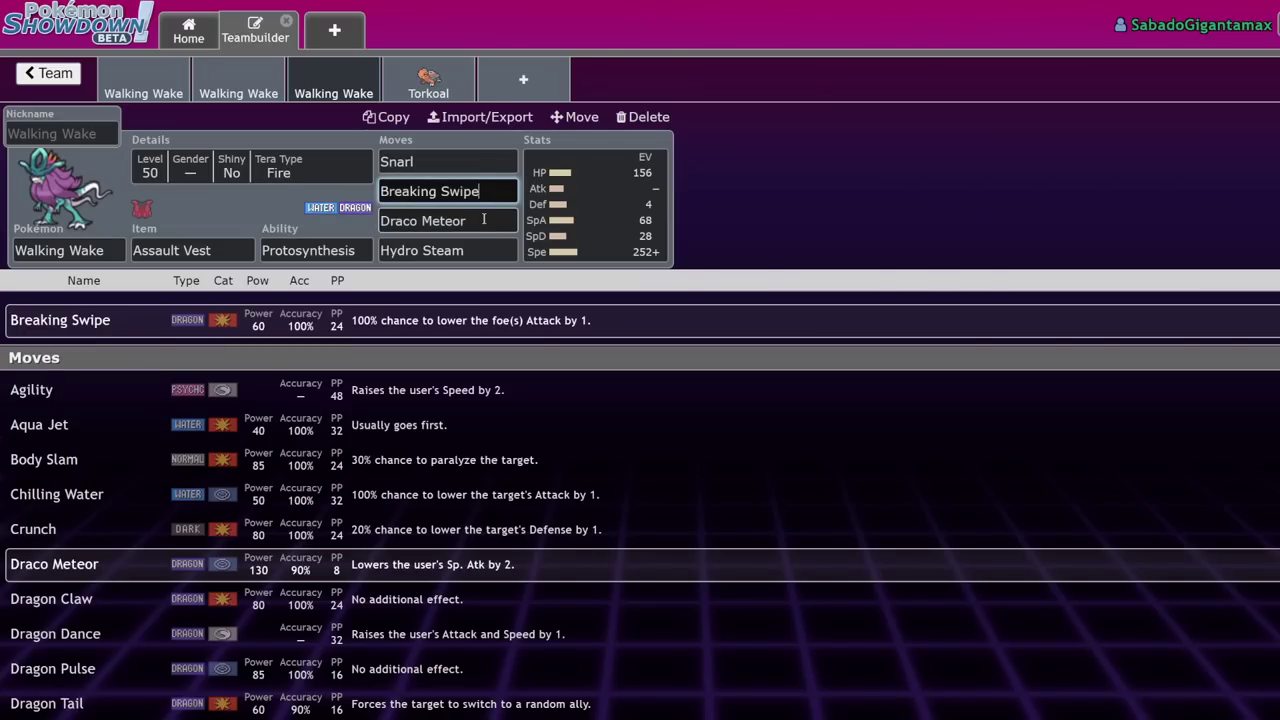
Replace Draco Meteor with Mud Shot on the third Walking Wake set
{"action": "left_click", "coordinate": [484, 219]}
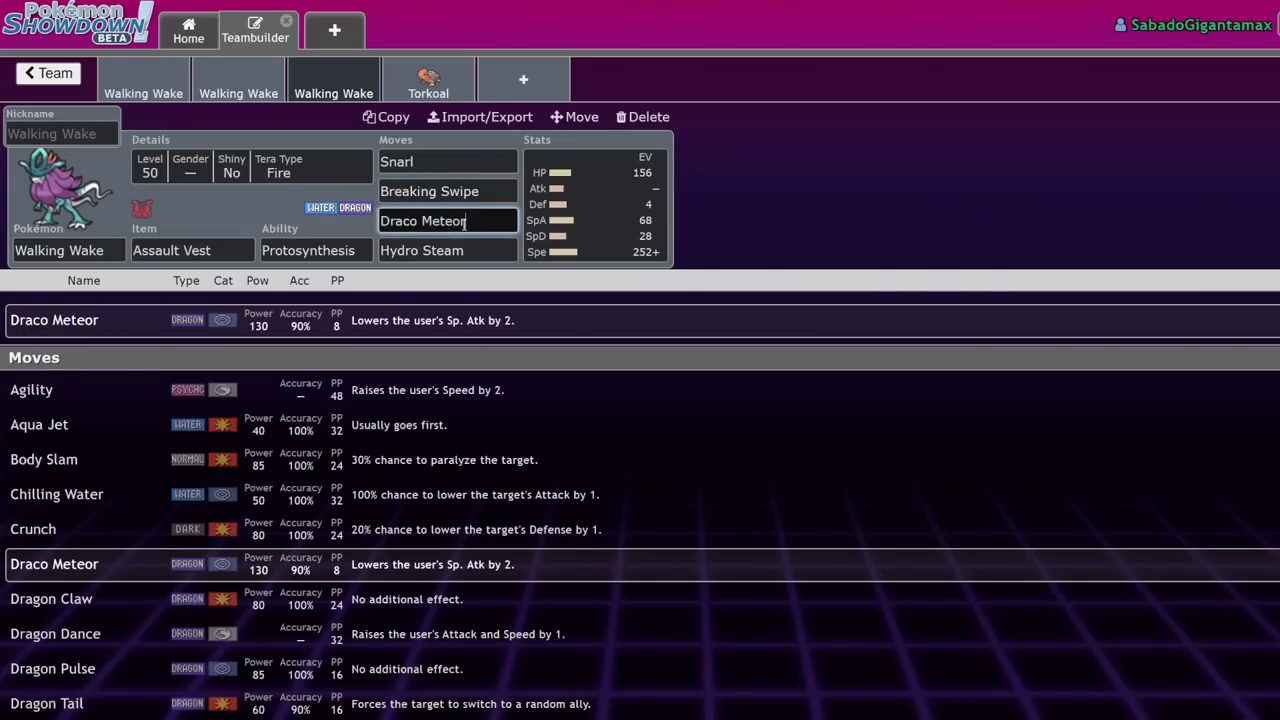
{"action": "key", "text": "BackSpace"}
{"action": "type", "text": "mud"}
{"action": "left_click", "coordinate": [380, 322]}
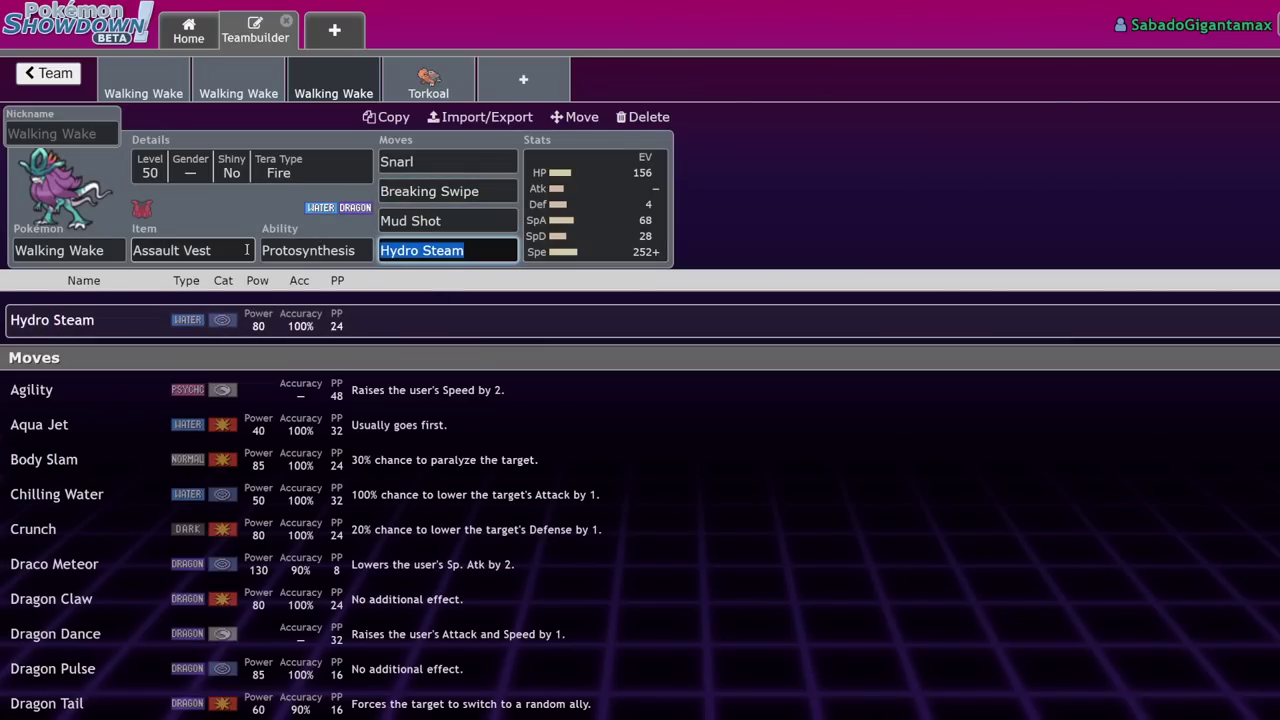
{"action": "left_click", "coordinate": [190, 250]}
Try Icy Wind as the third move, put Mud Shot back and look through the available moves
{"action": "left_click", "coordinate": [508, 220]}
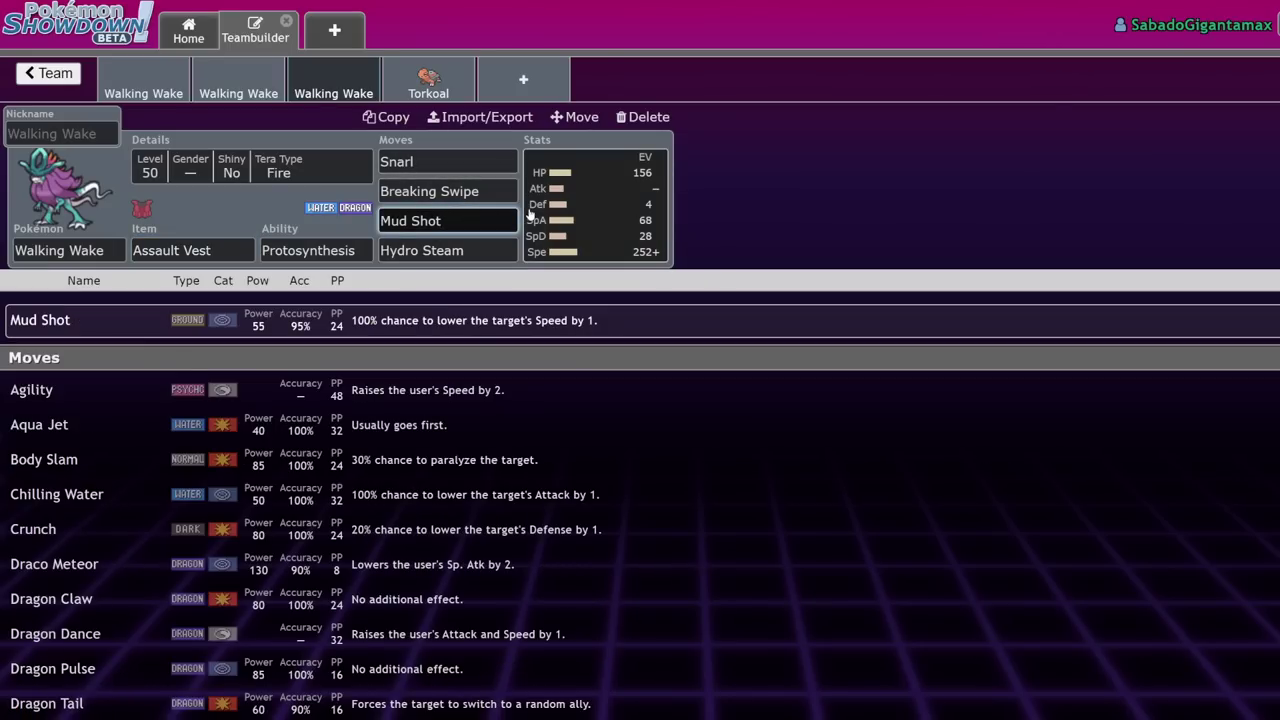
{"action": "key", "text": "ctrl+a"}
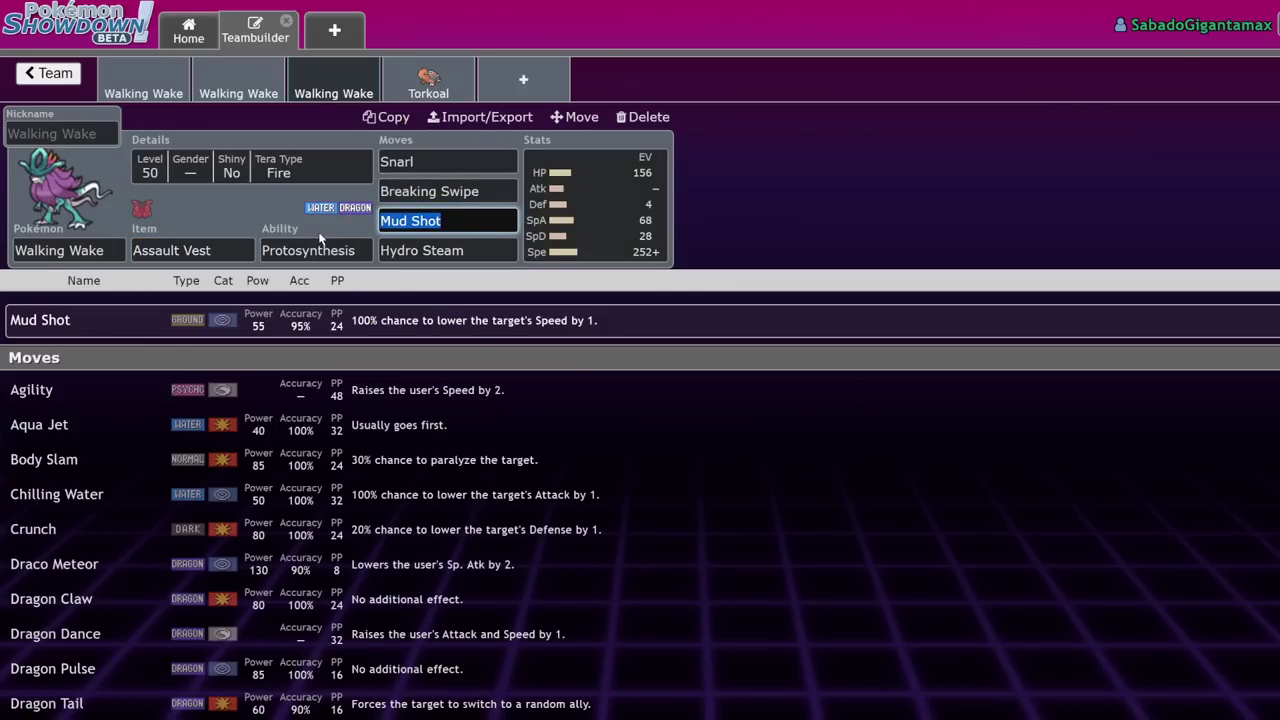
{"action": "type", "text": "icy"}
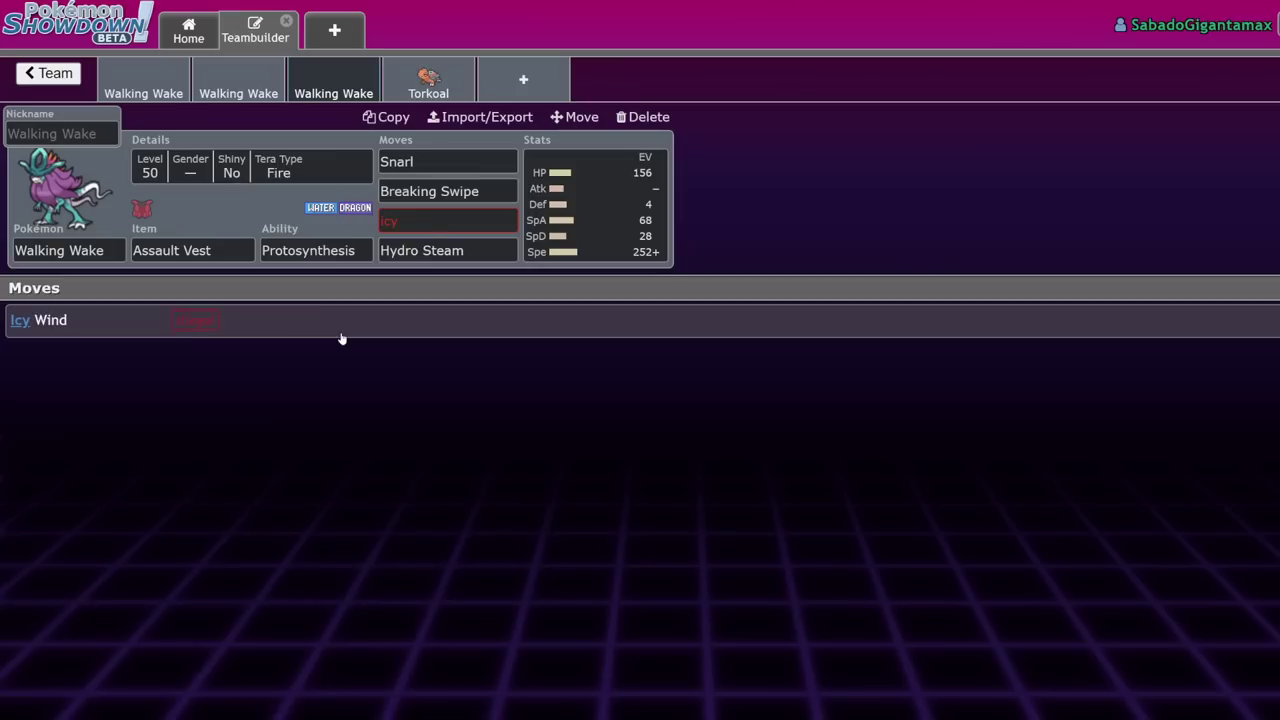
{"action": "left_click", "coordinate": [340, 330]}
{"action": "key", "text": "shift+Tab"}
{"action": "type", "text": "m"}
{"action": "key", "text": "Return"}
{"action": "scroll", "coordinate": [252, 542], "scroll_direction": "down", "scroll_amount": 5}
{"action": "scroll", "coordinate": [252, 535], "scroll_direction": "up", "scroll_amount": 5}
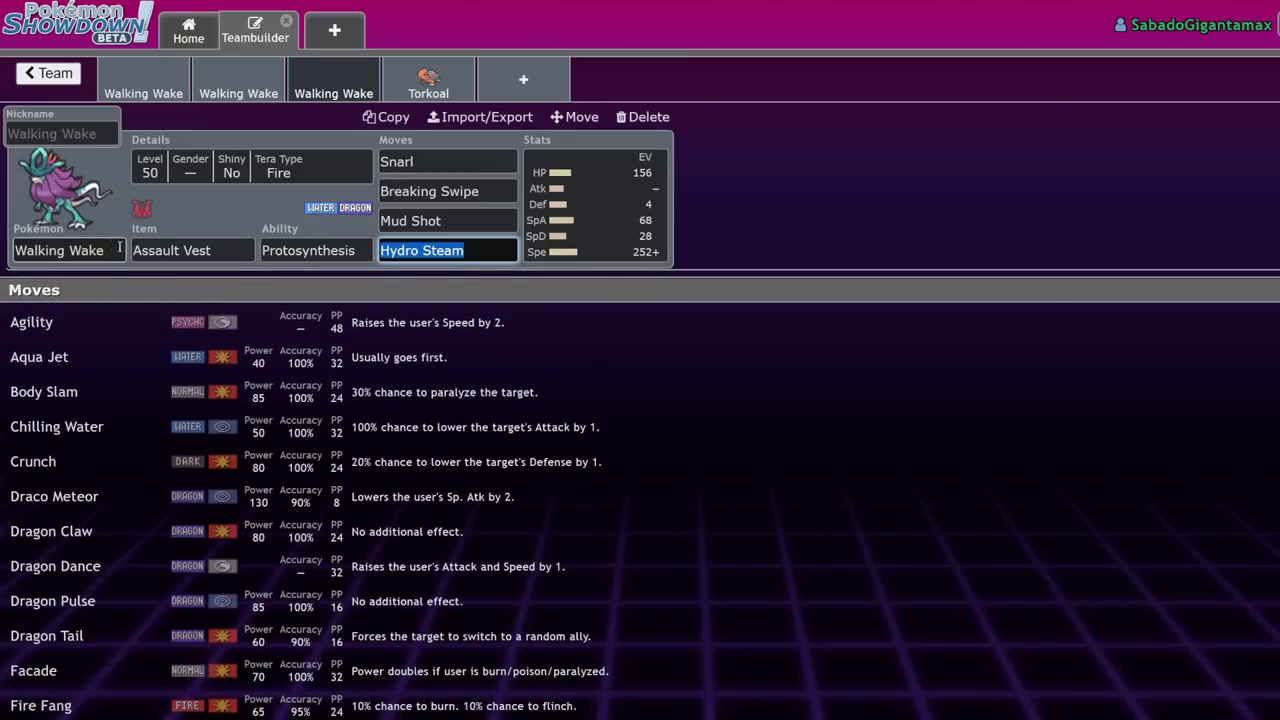
{"action": "left_click", "coordinate": [595, 205]}
Add another Walking Wake to the team and give it a Focus Sash
{"action": "left_click", "coordinate": [539, 91]}
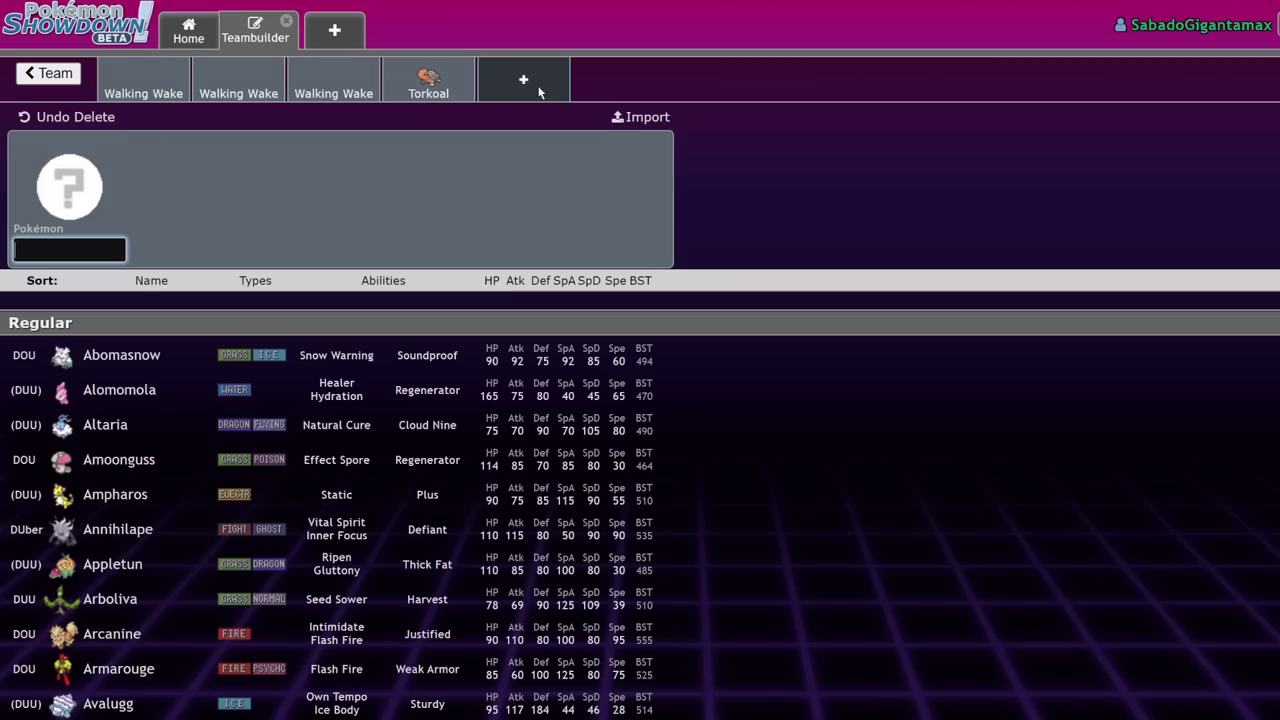
{"action": "type", "text": "walk"}
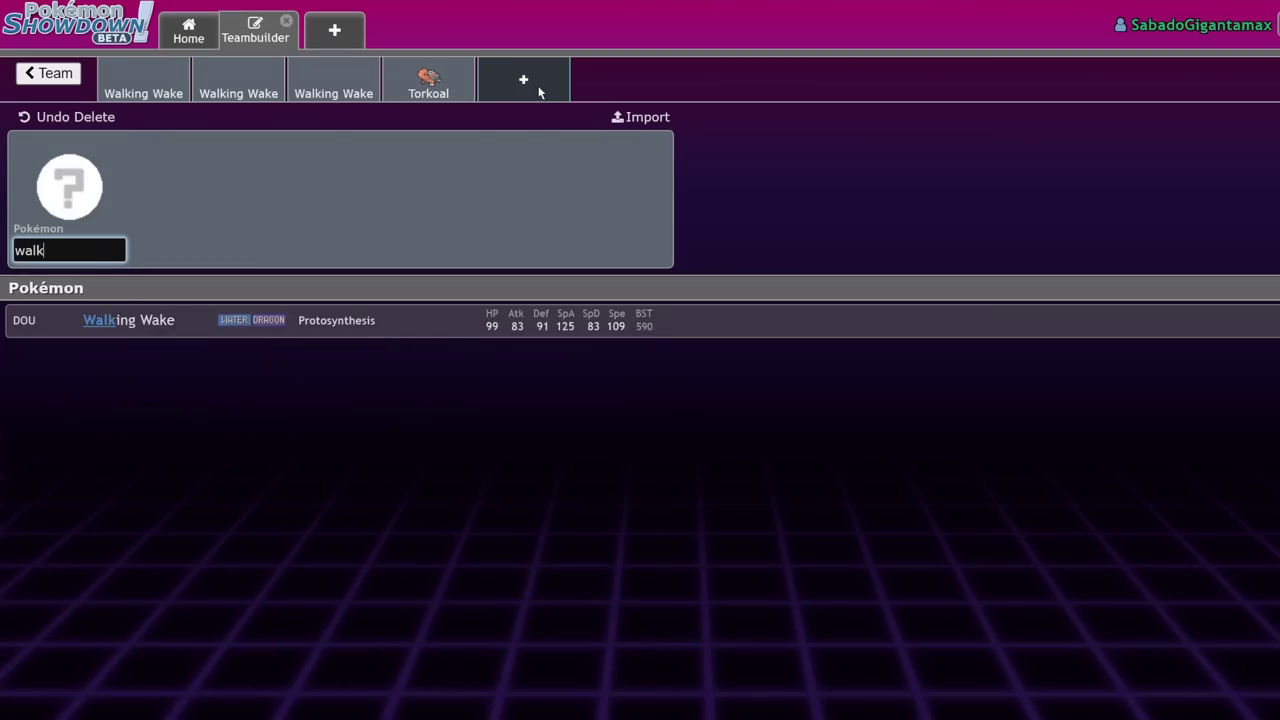
{"action": "key", "text": "Return"}
{"action": "type", "text": "sash"}
{"action": "left_click", "coordinate": [223, 320]}
{"action": "left_click", "coordinate": [585, 200]}
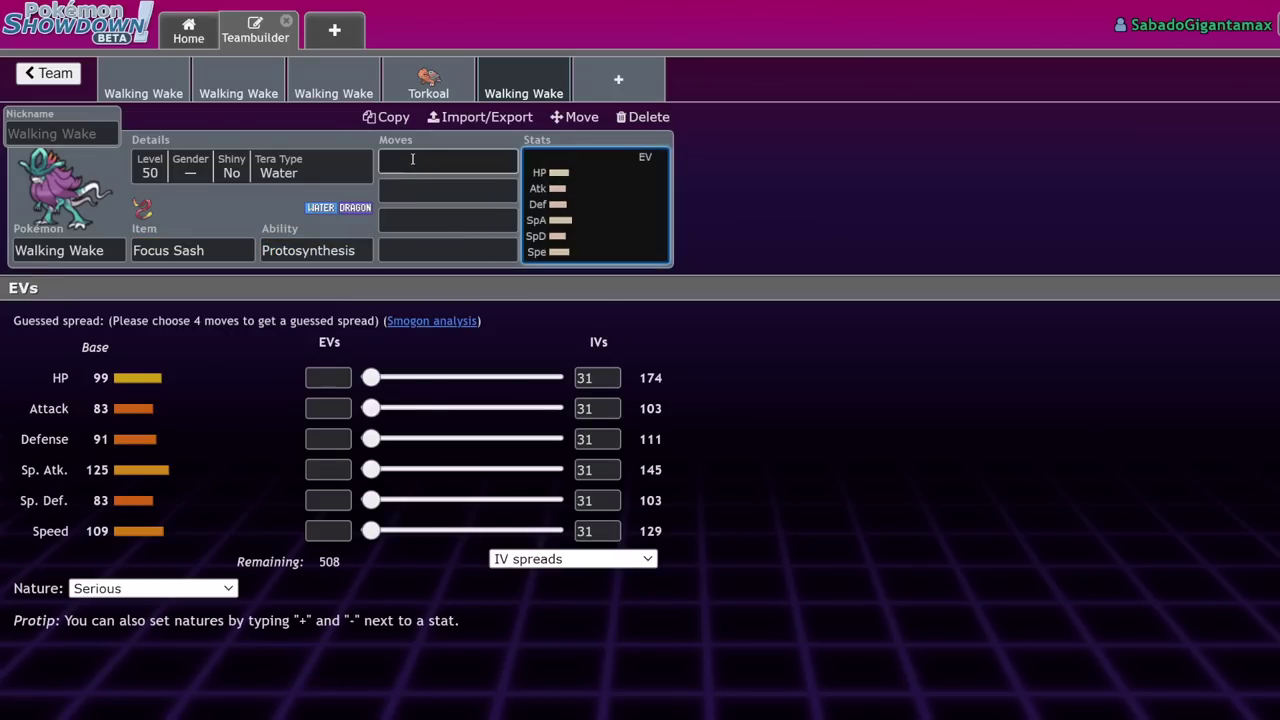
Give the new Walking Wake the moves Dragon Dance, Dragon Claw, Tera Blast and Liquidation
{"action": "left_click", "coordinate": [447, 161]}
{"action": "type", "text": "dra"}
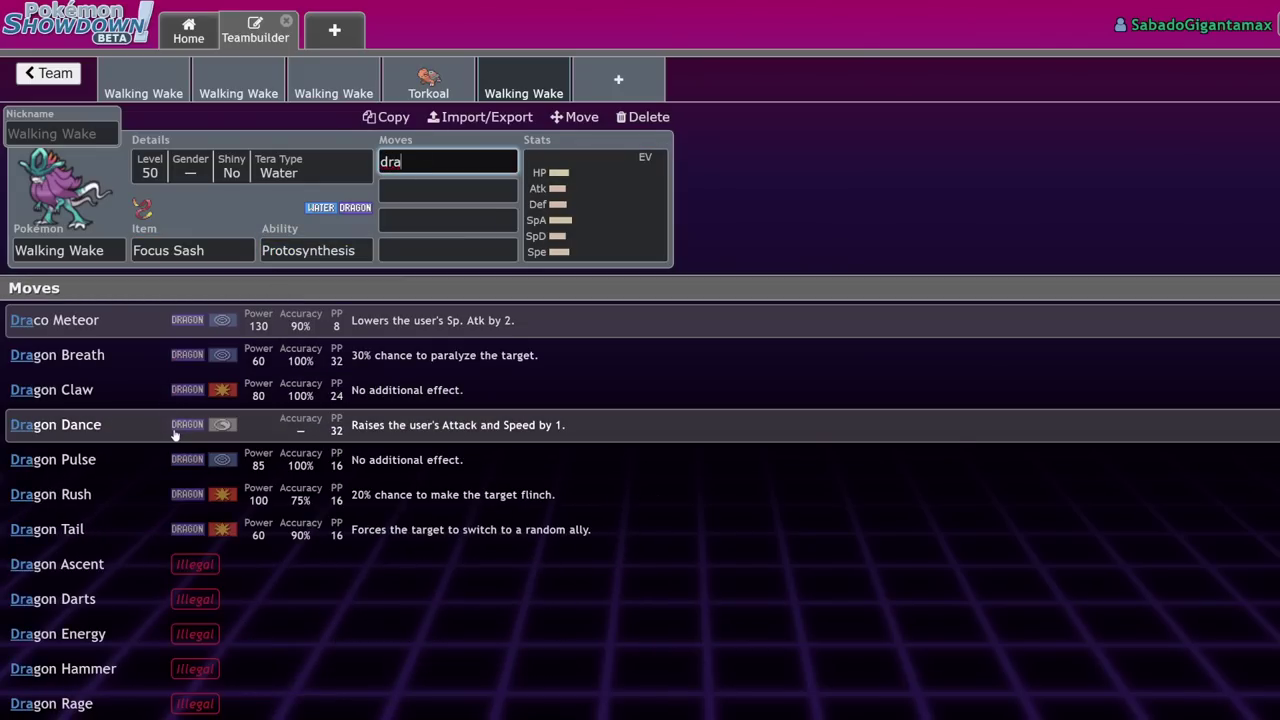
{"action": "left_click", "coordinate": [186, 424]}
{"action": "type", "text": "draf"}
{"action": "left_click", "coordinate": [150, 599]}
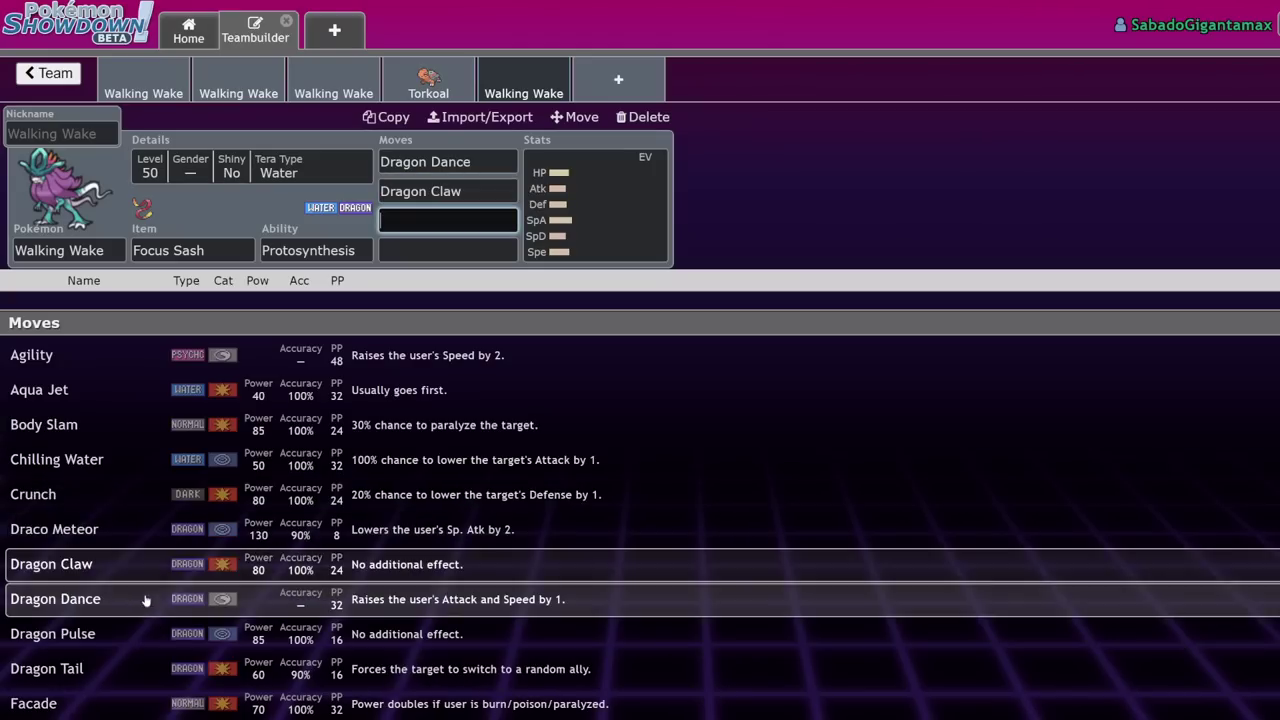
{"action": "type", "text": "tera"}
{"action": "left_click", "coordinate": [317, 332]}
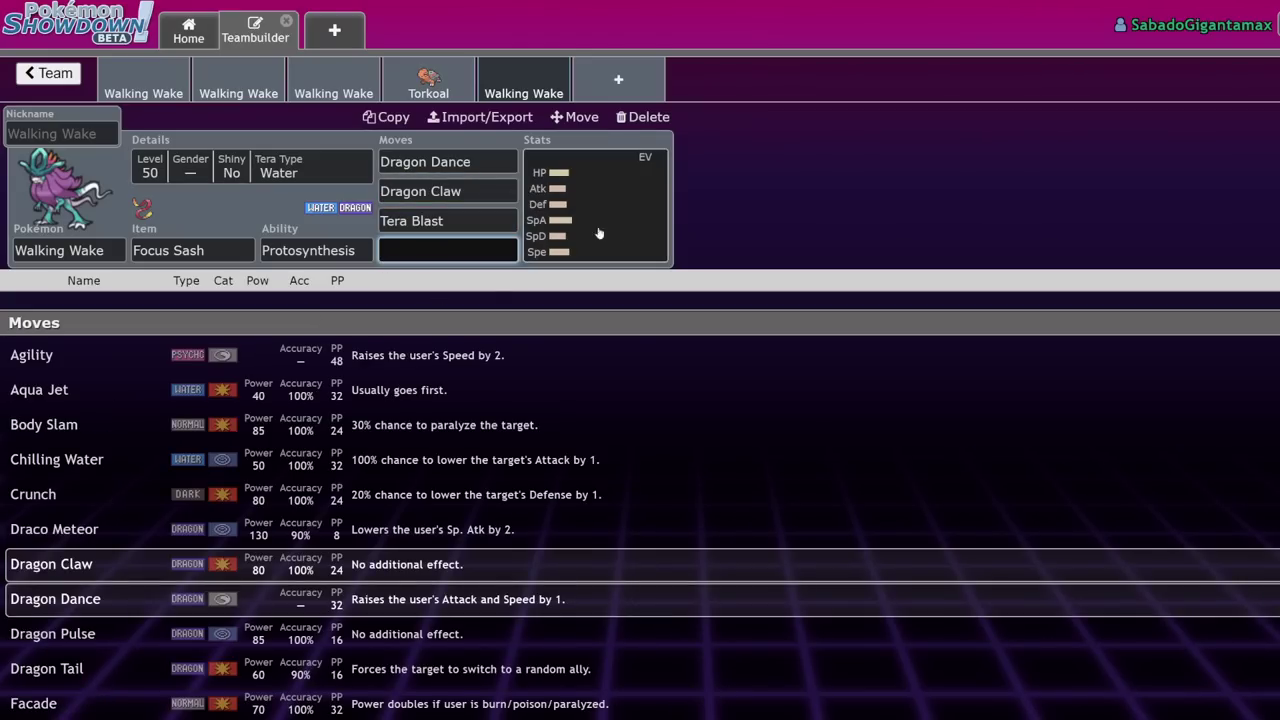
{"action": "left_click", "coordinate": [459, 243]}
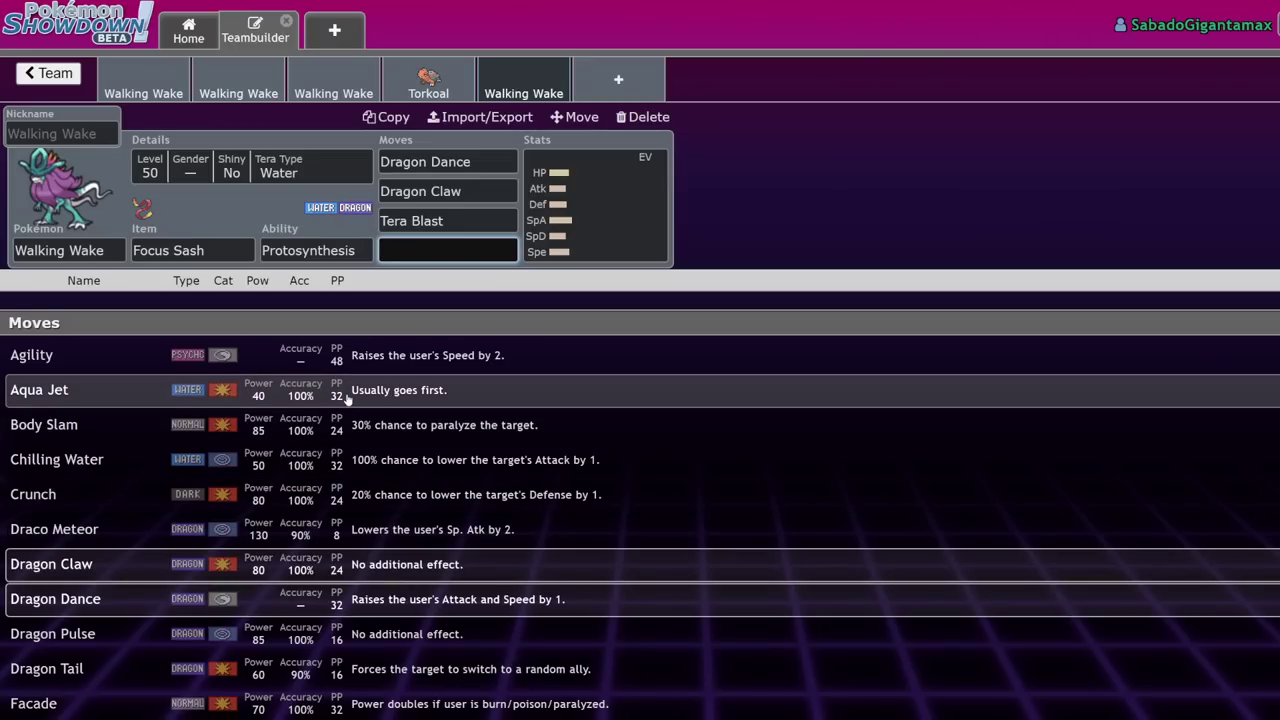
{"action": "type", "text": "liq"}
{"action": "key", "text": "Return"}
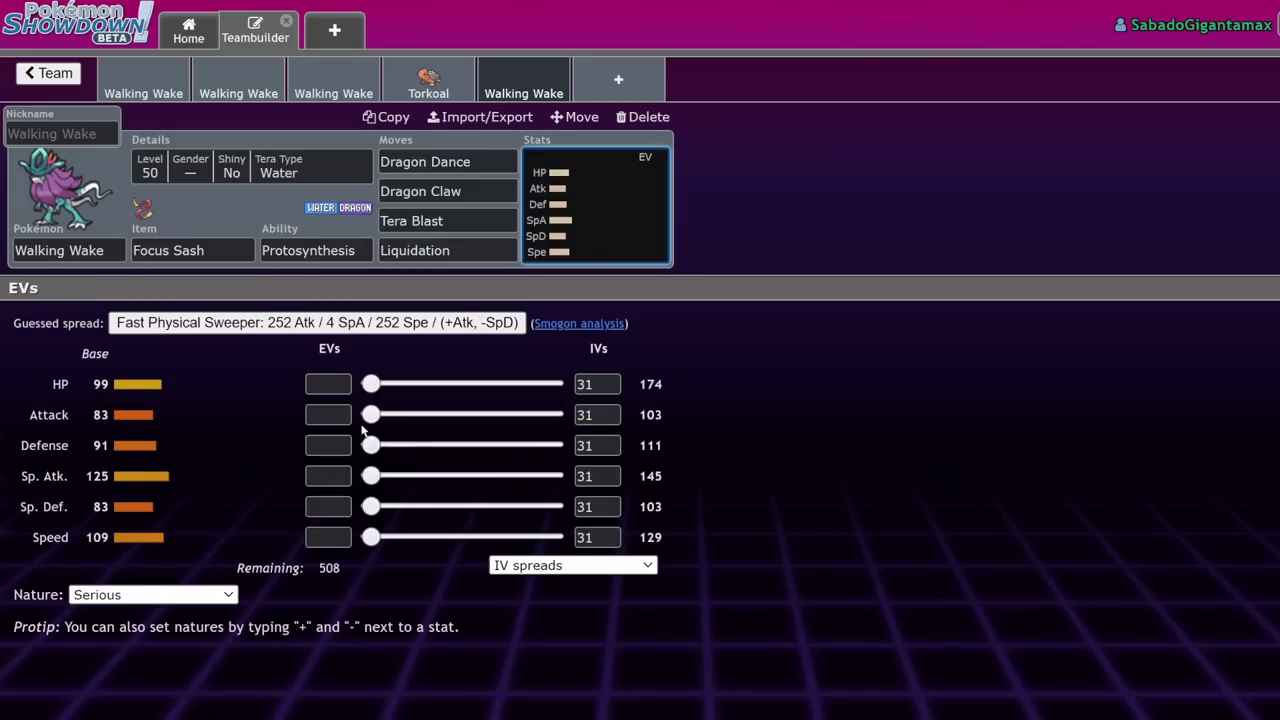
Set the new Walking Wake's EVs to 4 HP, 252 Attack and 252 Speed with a Jolly nature
{"action": "left_click_drag", "start_coordinate": [370, 414], "coordinate": [553, 414]}
{"action": "left_click_drag", "start_coordinate": [434, 543], "coordinate": [553, 537]}
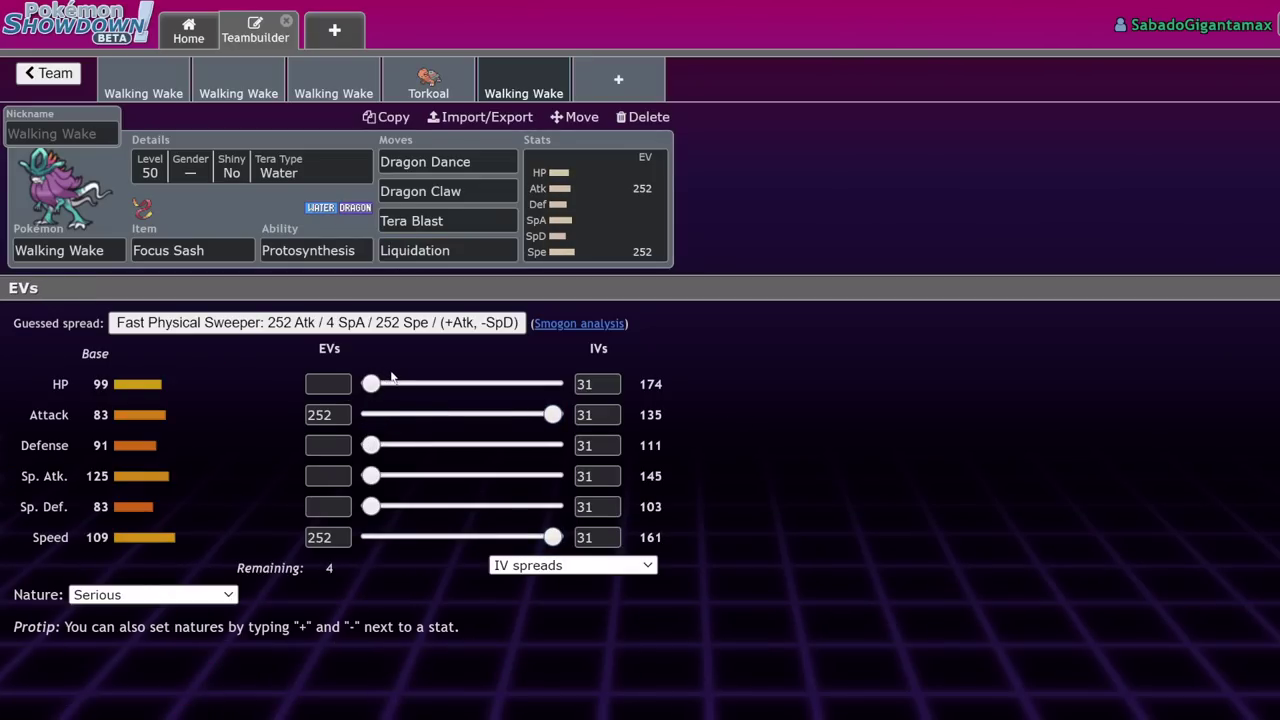
{"action": "left_click", "coordinate": [391, 383]}
{"action": "left_click", "coordinate": [186, 594]}
{"action": "left_click", "coordinate": [98, 470]}
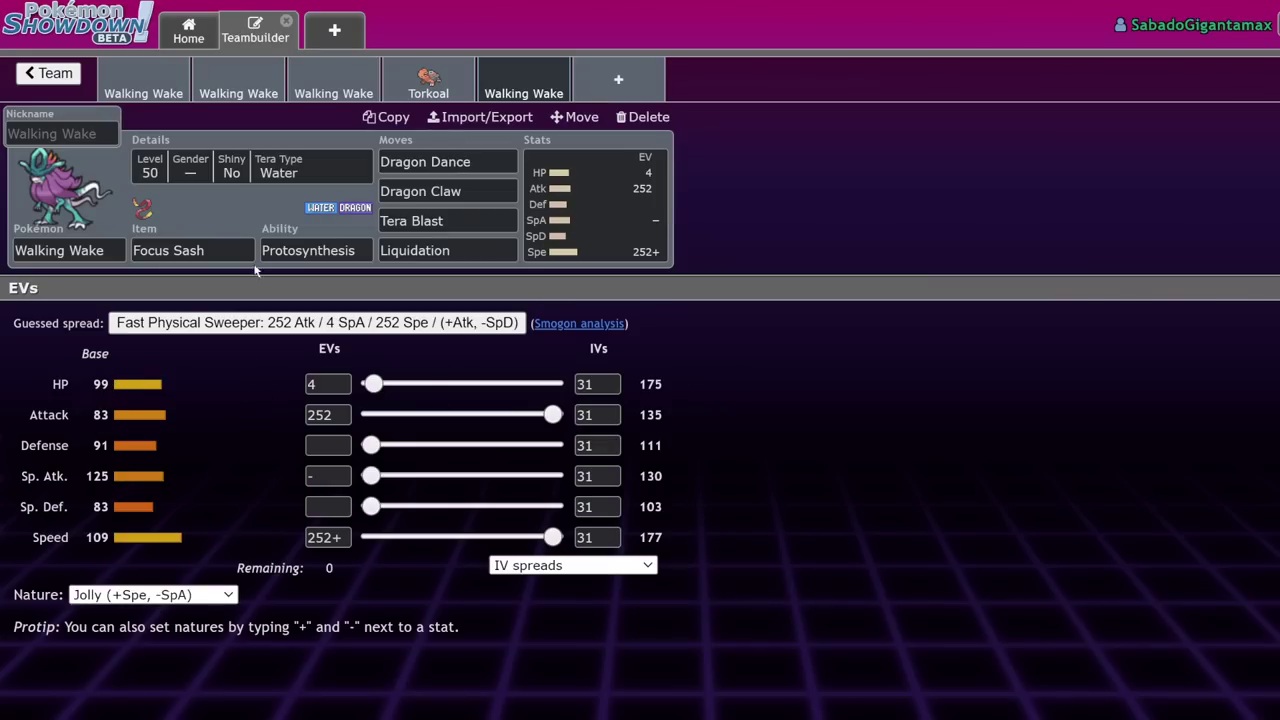
Change the new Walking Wake's Tera type to Fire
{"action": "left_click", "coordinate": [216, 166]}
{"action": "left_click", "coordinate": [174, 427]}
{"action": "left_click", "coordinate": [161, 481]}
{"action": "left_click", "coordinate": [600, 206]}
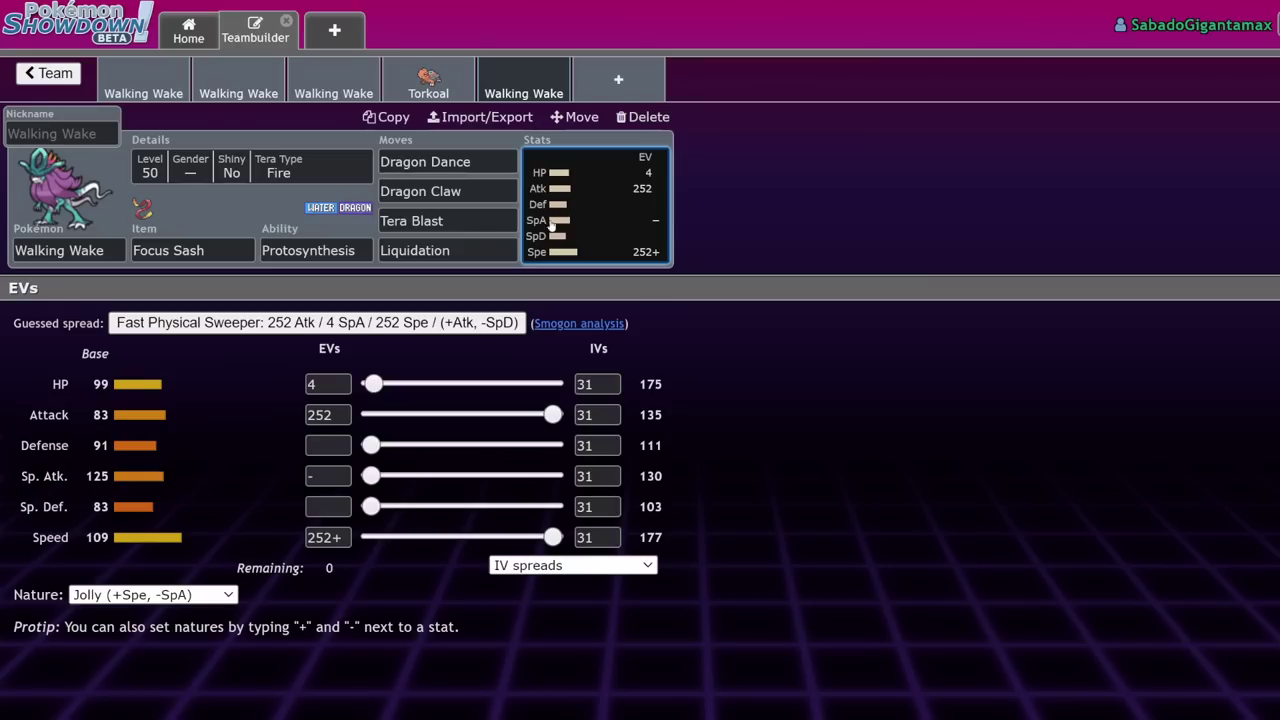
Change the new Walking Wake's item to Life Orb
{"action": "left_click", "coordinate": [190, 250]}
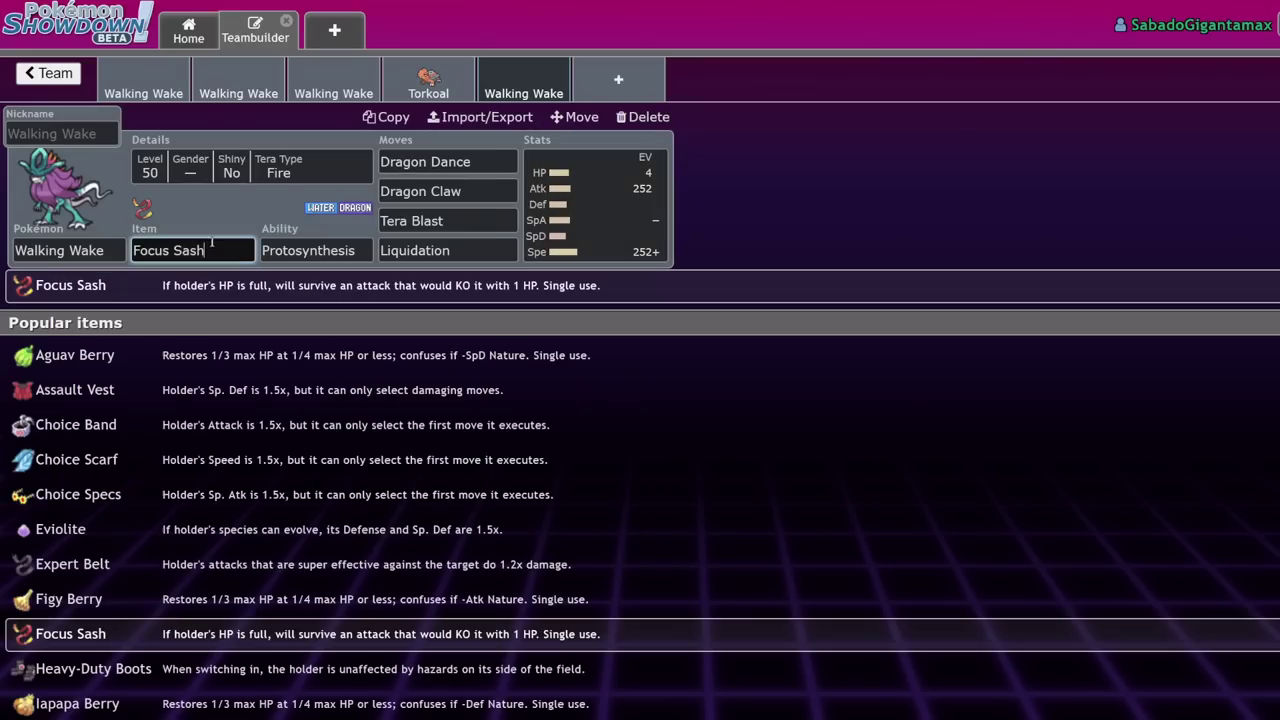
{"action": "type", "text": "life"}
{"action": "key", "text": "Return"}
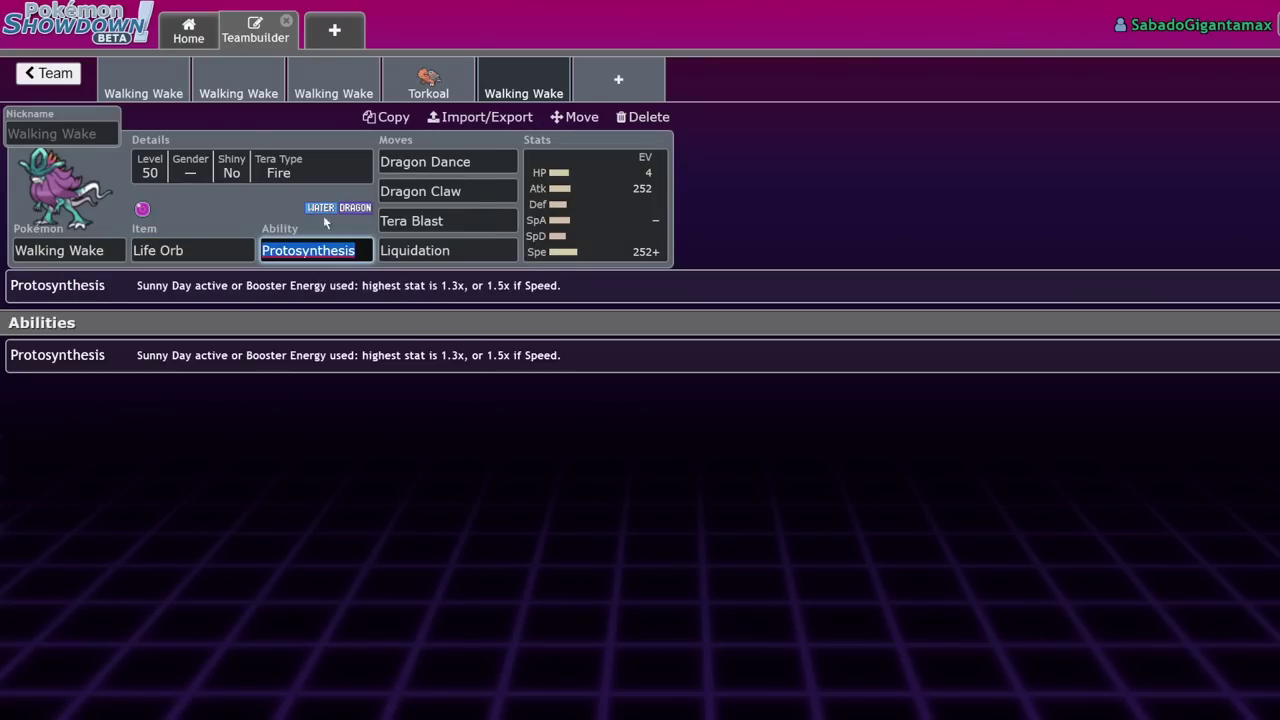
Switch the physical Walking Wake to an Adamant nature and set its Speed EVs to 172
{"action": "left_click", "coordinate": [576, 196]}
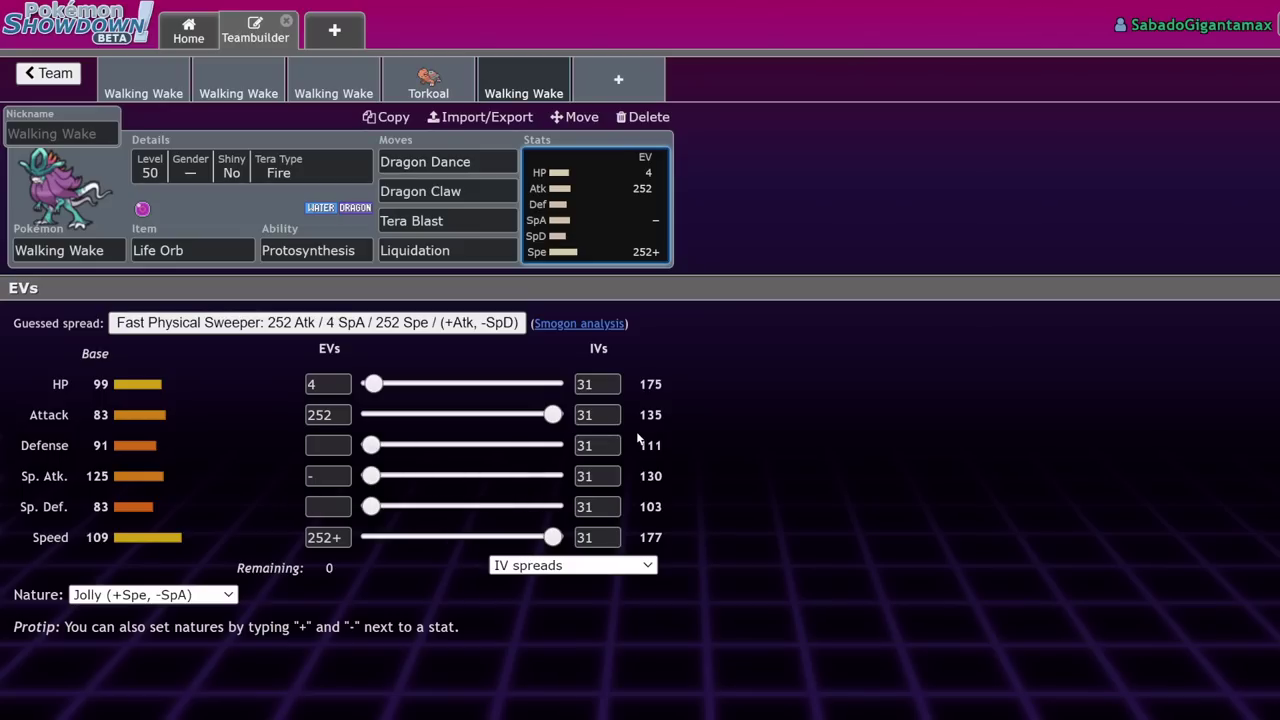
{"action": "left_click_drag", "start_coordinate": [553, 537], "coordinate": [342, 553]}
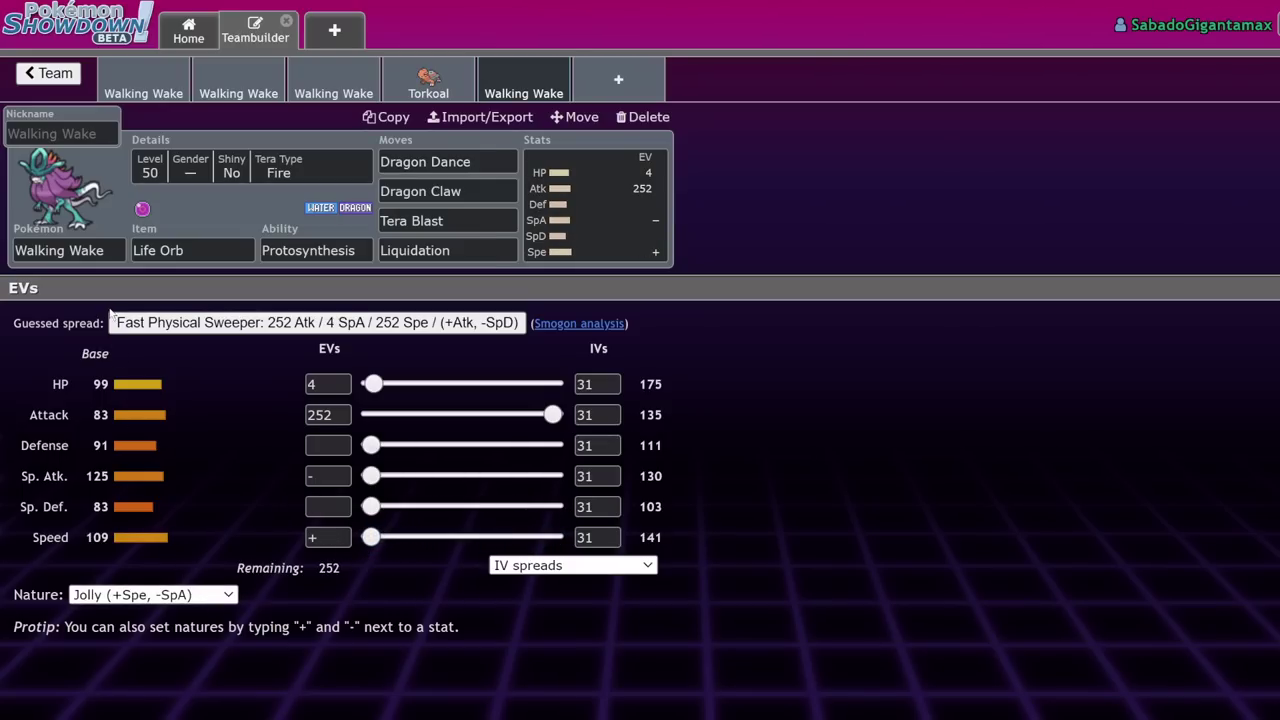
{"action": "type", "text": "+"}
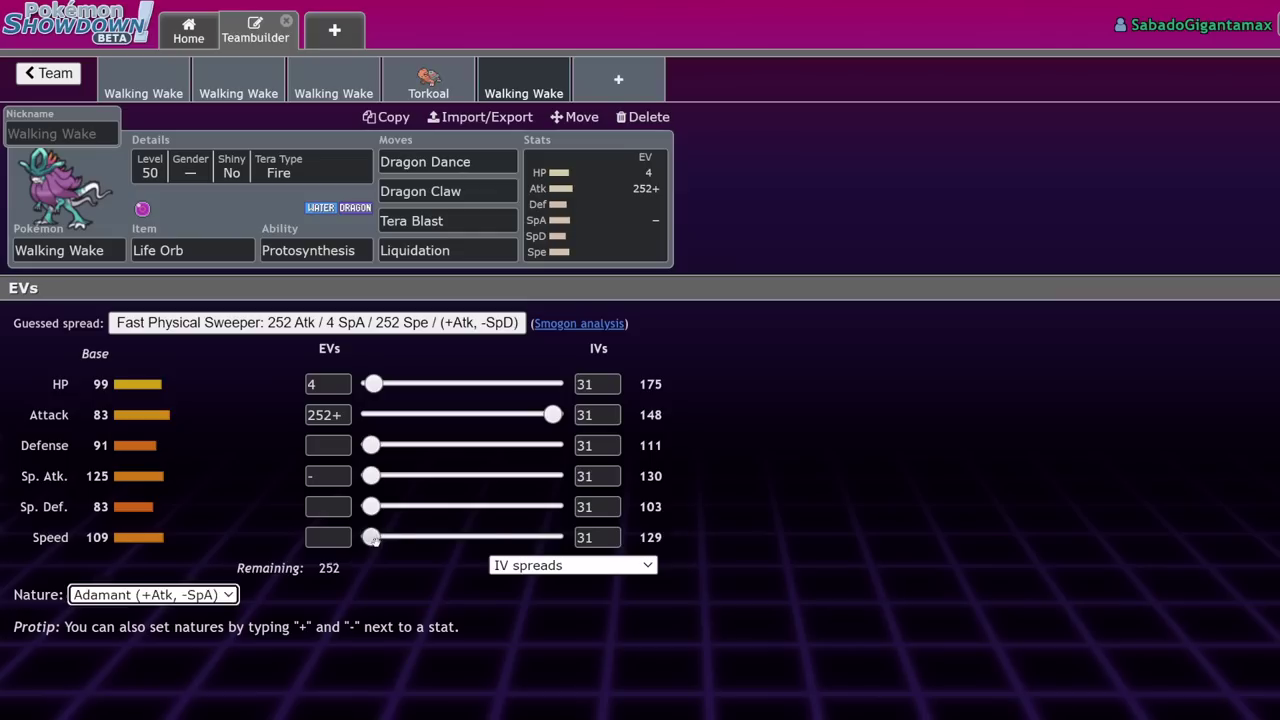
{"action": "left_click_drag", "start_coordinate": [371, 537], "coordinate": [495, 537]}
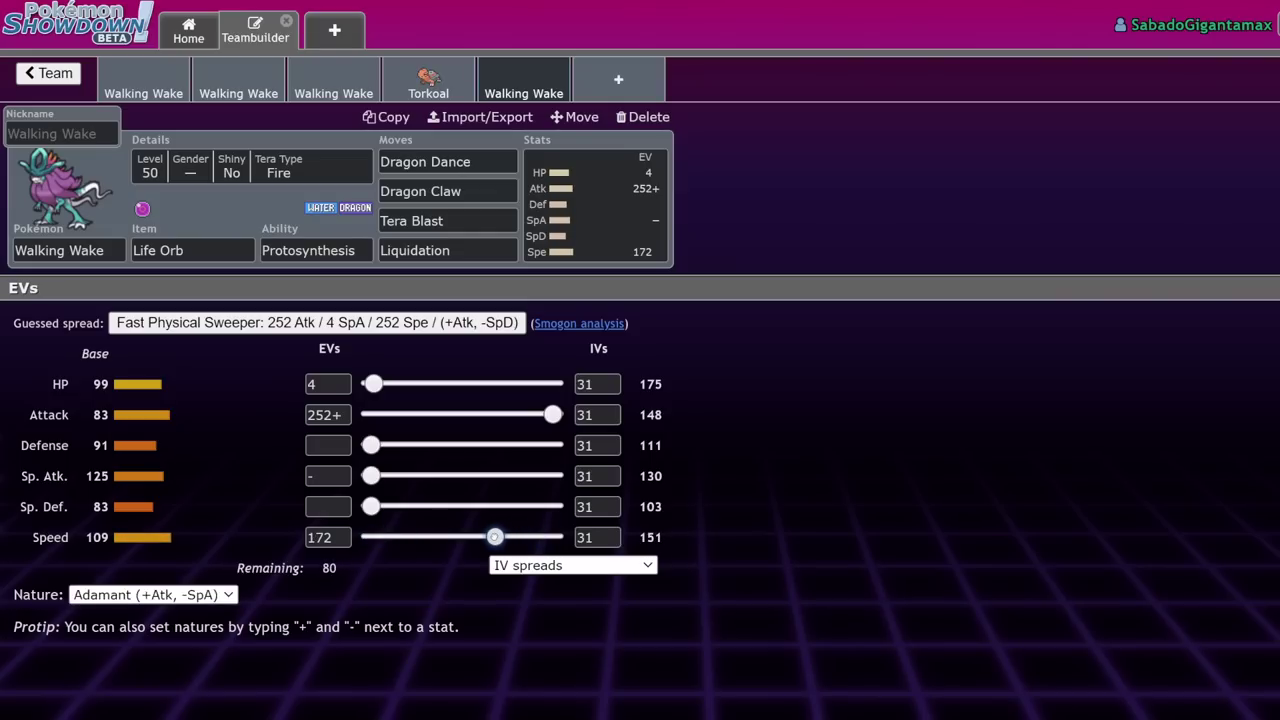
Revisit the earlier Walking Wake sets and return through the team overview to the list of all teams
{"action": "left_click", "coordinate": [335, 85]}
{"action": "left_click", "coordinate": [260, 84]}
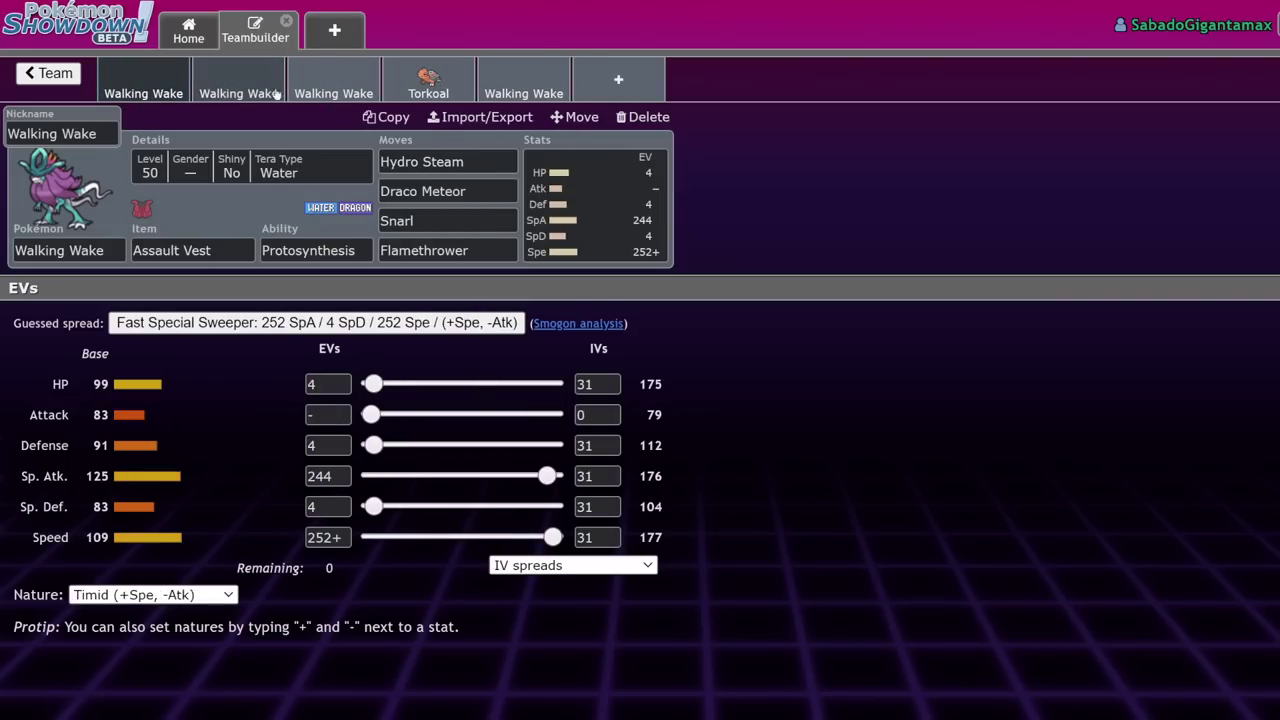
{"action": "left_click", "coordinate": [145, 92]}
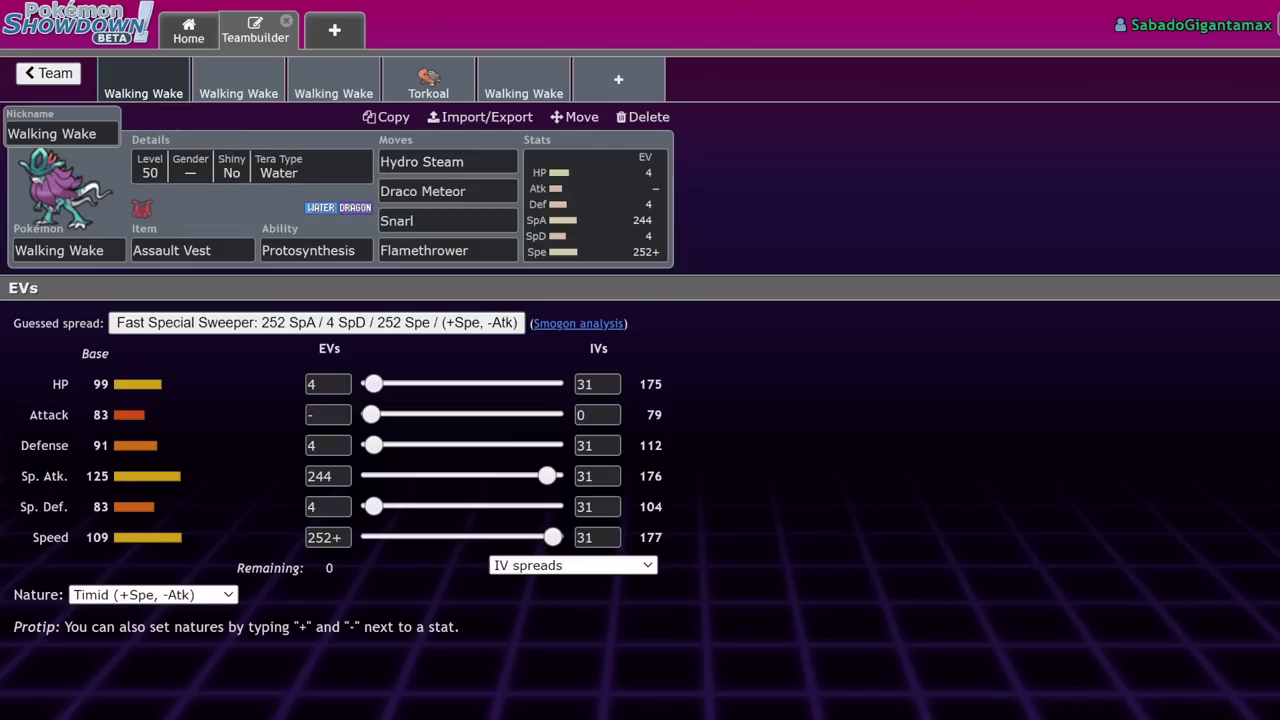
{"action": "left_click", "coordinate": [47, 73]}
{"action": "left_click", "coordinate": [628, 297]}
{"action": "left_click", "coordinate": [30, 78]}
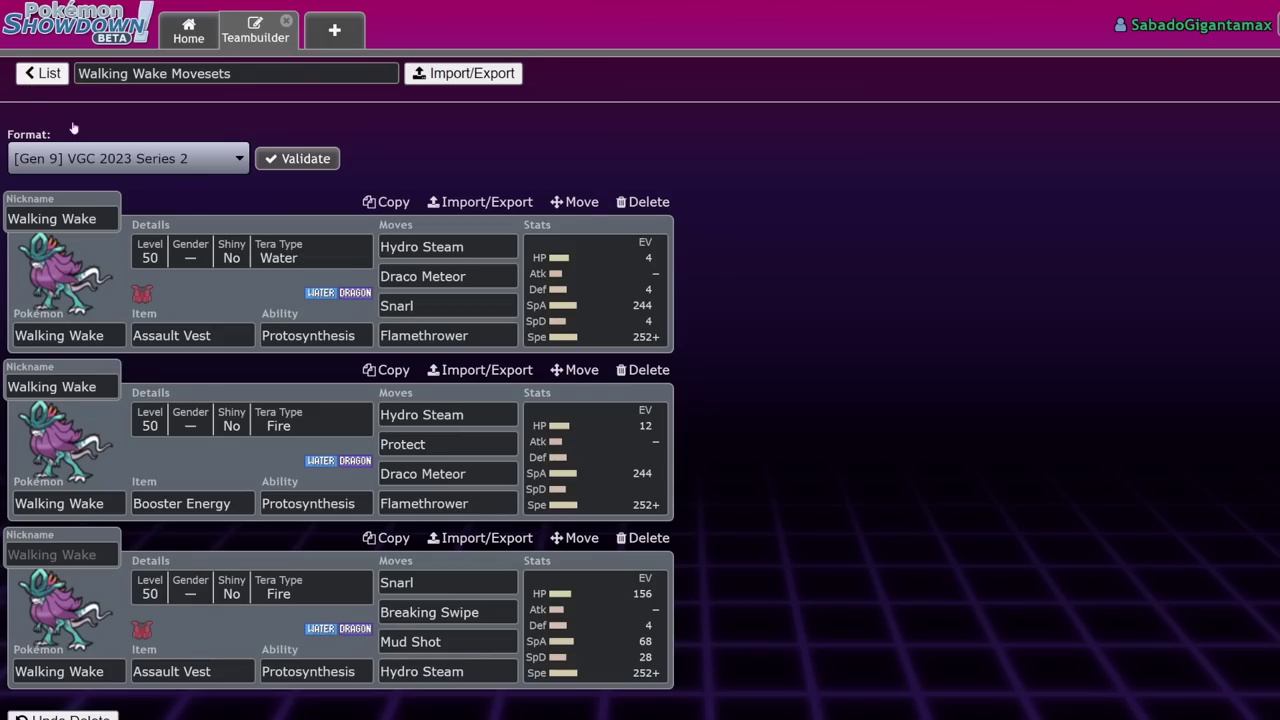
{"action": "left_click", "coordinate": [30, 78]}
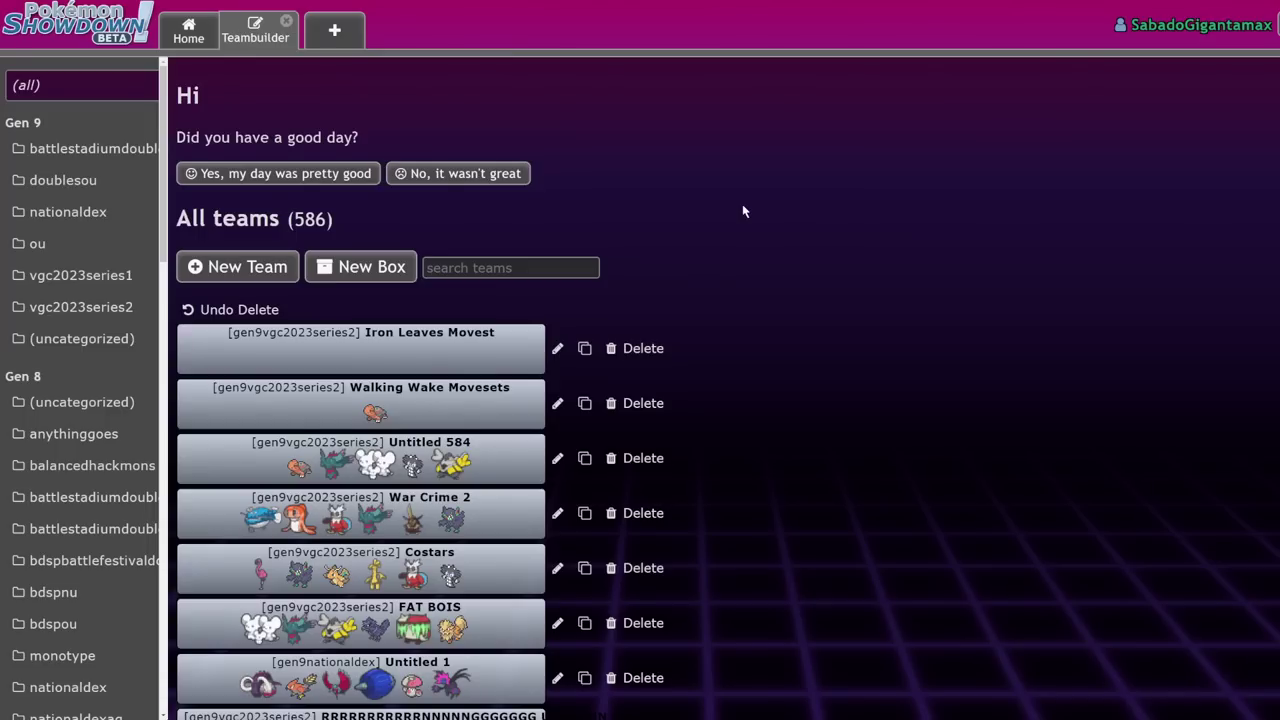